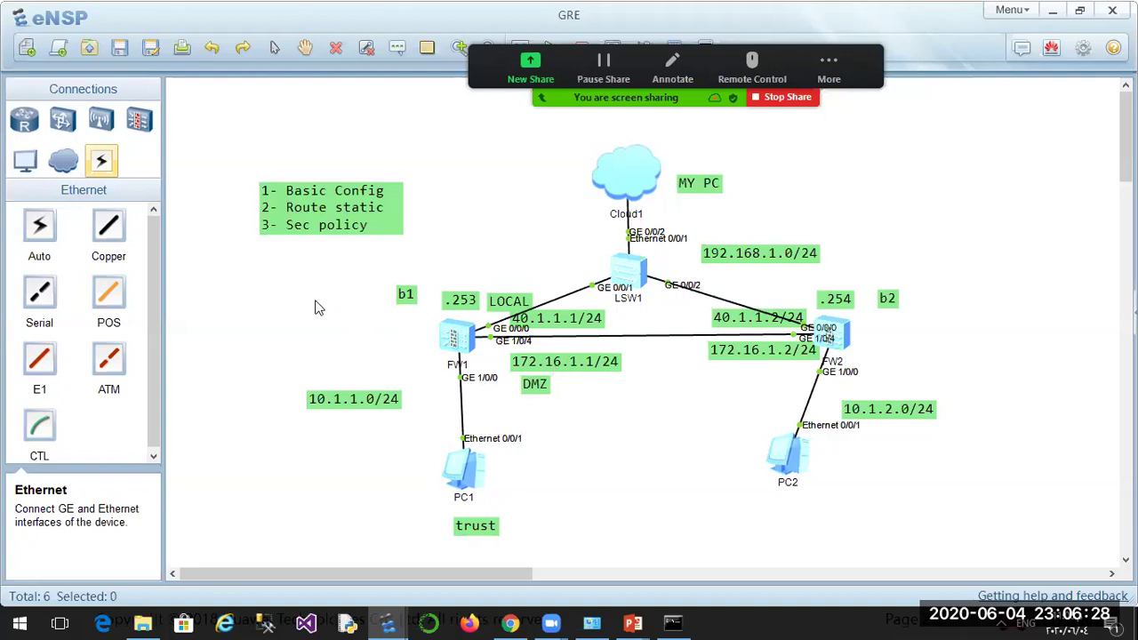
# Shift PC2 slightly down-right on the eNSP topology and bring up FW1's web login page.
pyautogui.moveTo(792, 465); pyautogui.dragTo(837, 470)
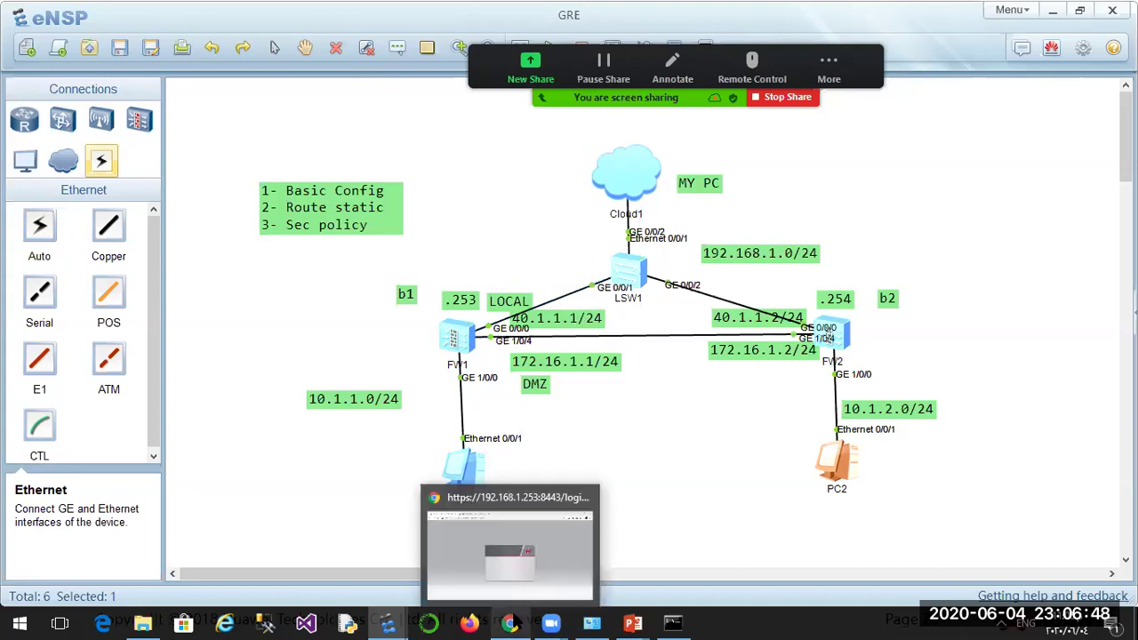
pyautogui.click(510, 622)
# Reload the 192.168.1.253:8443 login page and sign in to FW1 as admin.
pyautogui.click(244, 43)
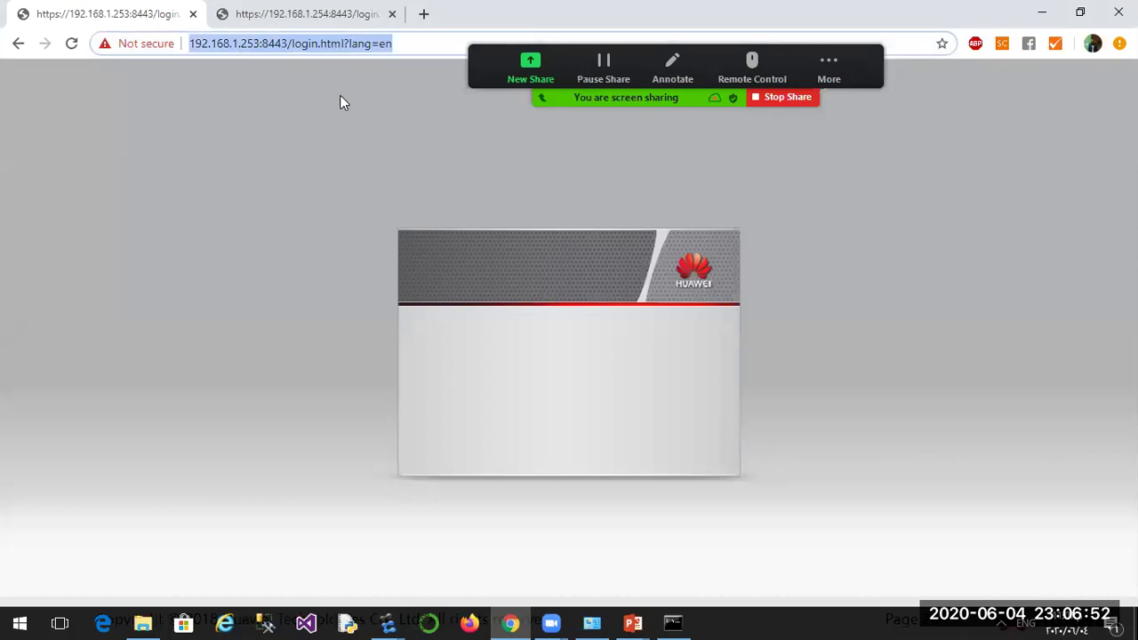
pyautogui.press('Return')
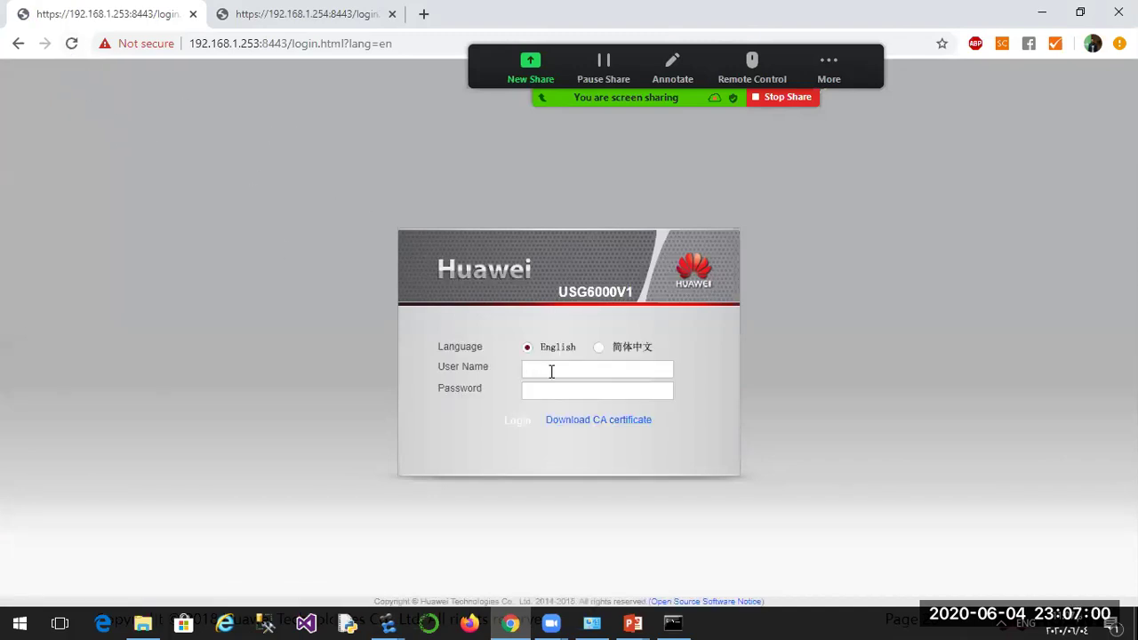
pyautogui.write('admin')
pyautogui.click(519, 423)
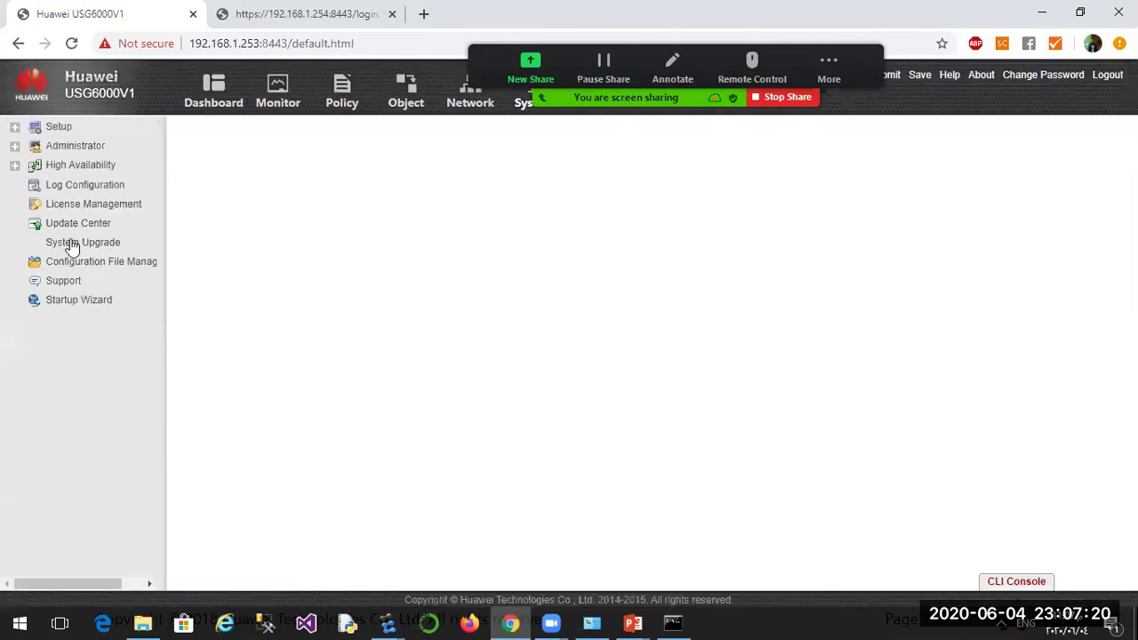
# Cancel the Startup Wizard and show FW1's Network Interface List.
pyautogui.click(466, 108)
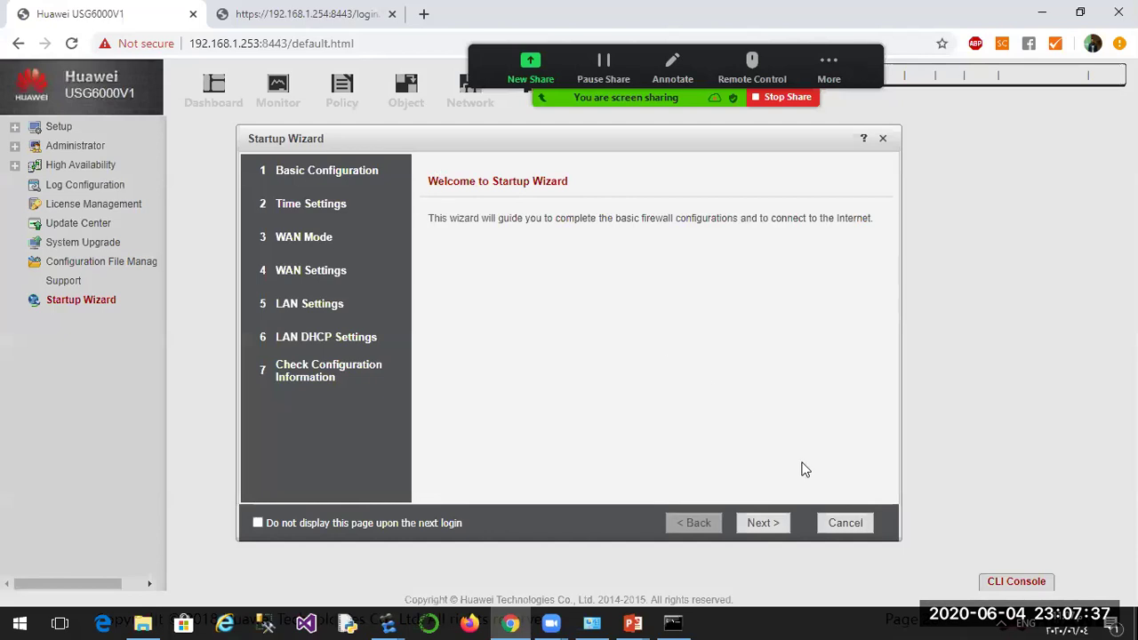
pyautogui.click(846, 523)
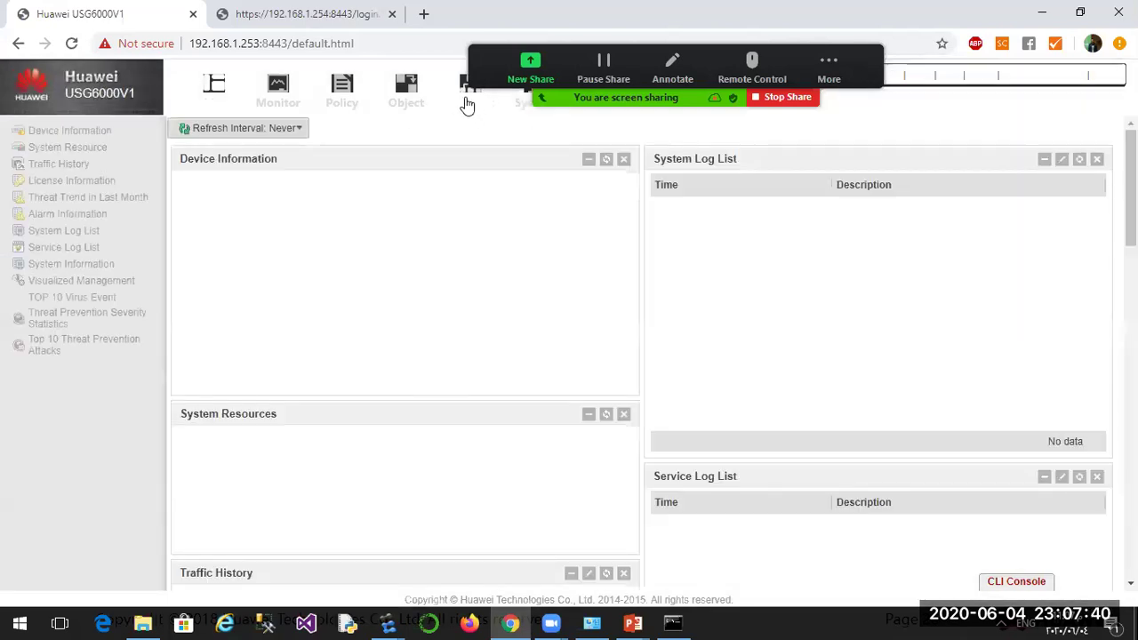
pyautogui.click(469, 105)
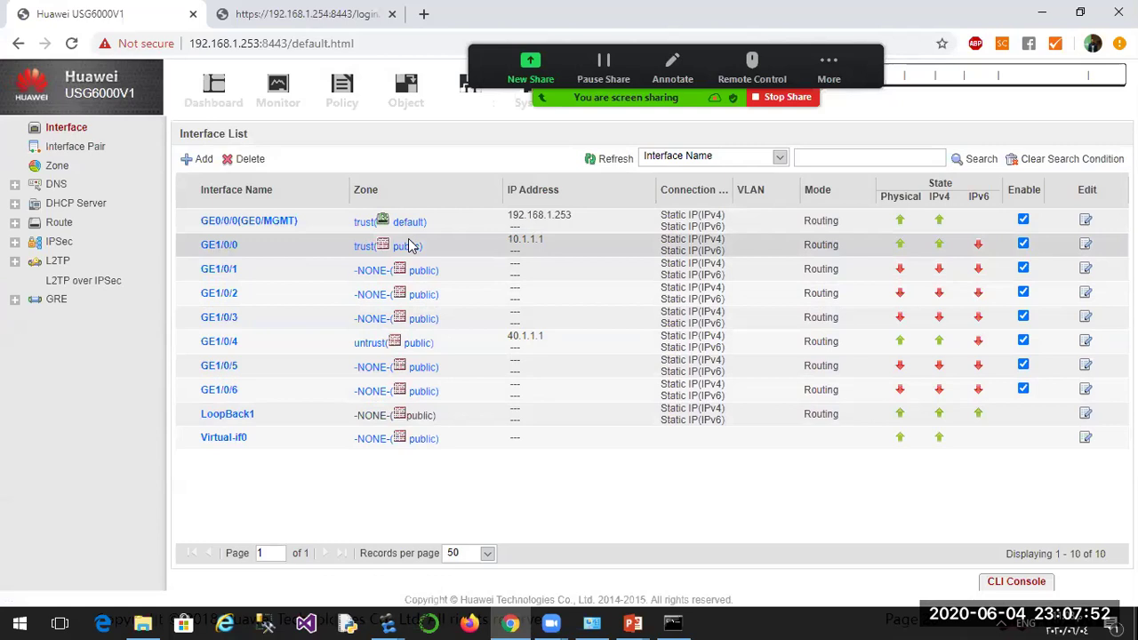
pyautogui.doubleClick(527, 240)
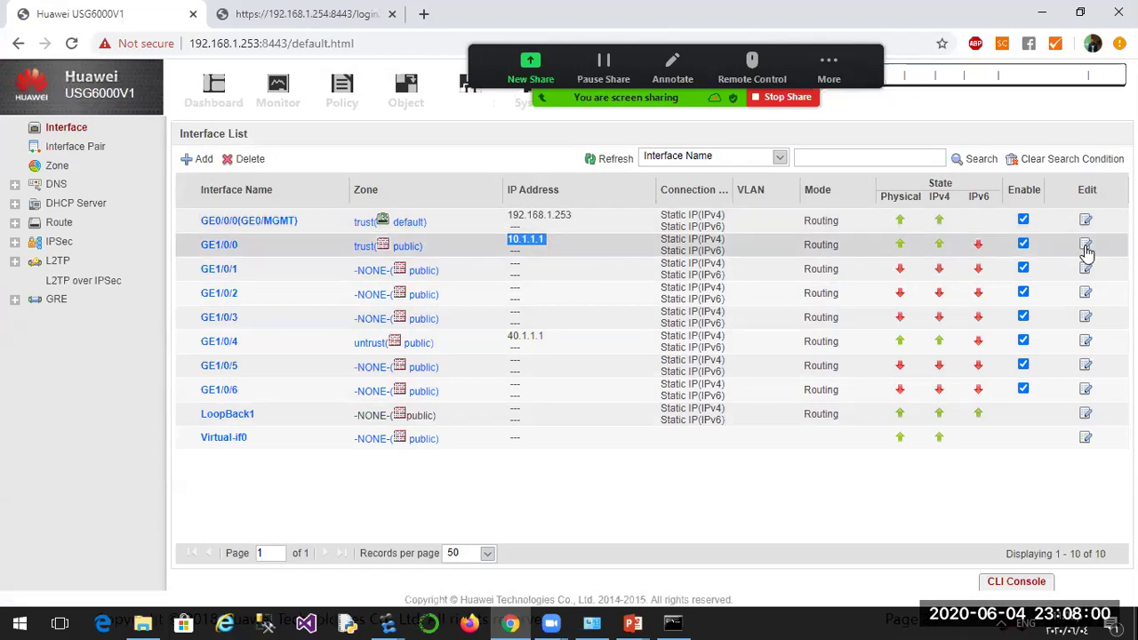
pyautogui.click(229, 247)
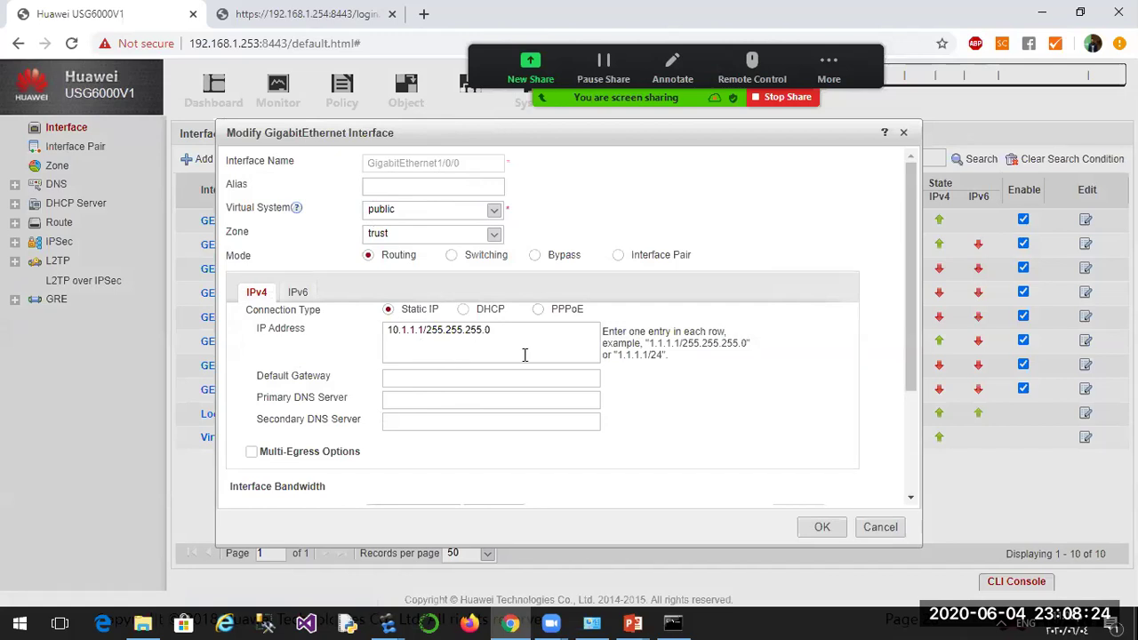
pyautogui.click(877, 534)
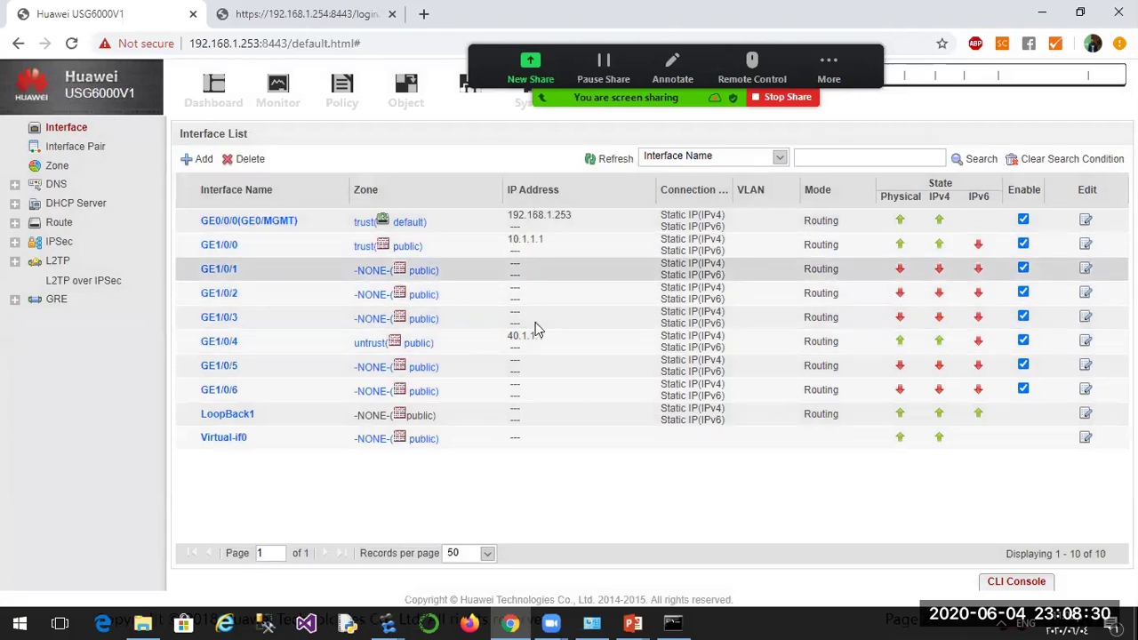
pyautogui.click(223, 343)
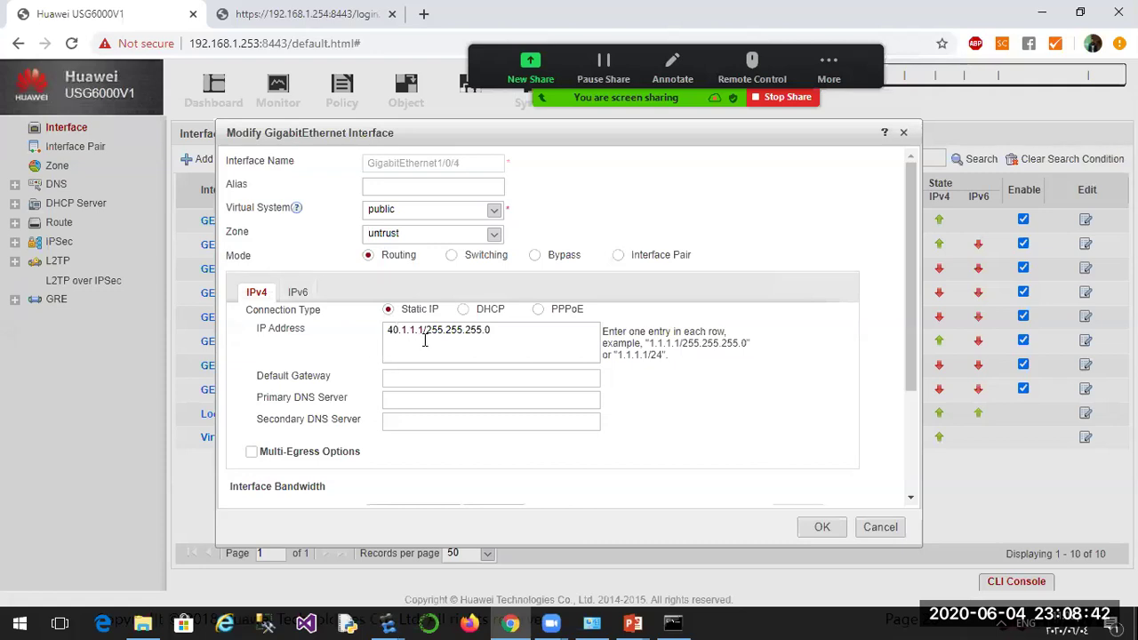
pyautogui.click(877, 528)
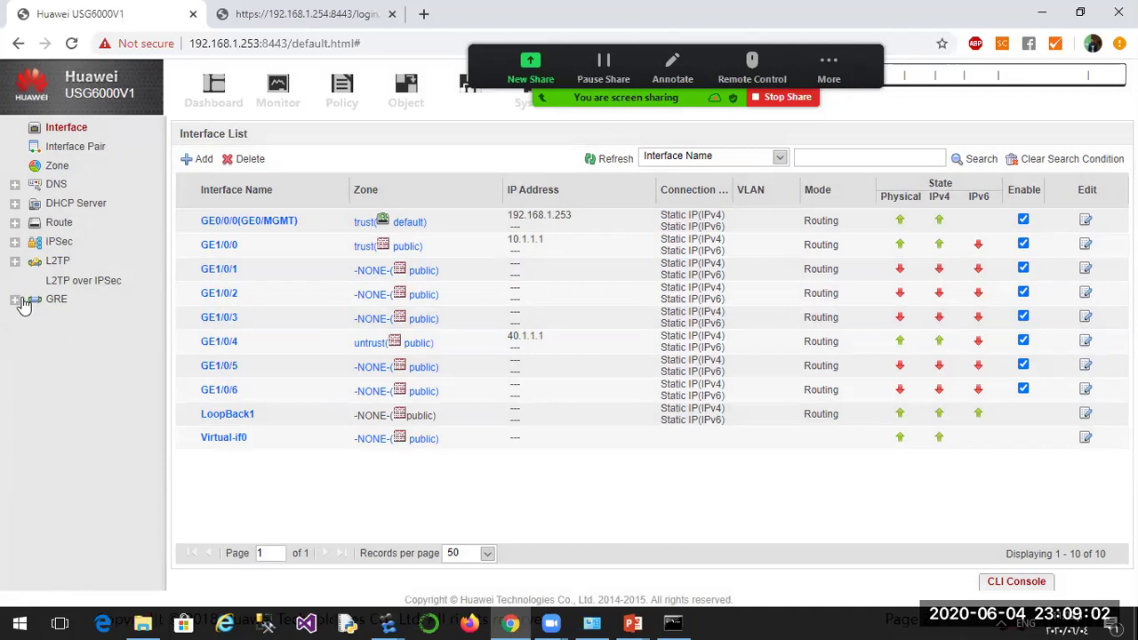
# Inspect, then delete the existing Tunnel1 GRE interface (dmz, 172.16.1.1, 40.1.1.1 to 40.1.1.2).
pyautogui.click(15, 300)
pyautogui.click(57, 322)
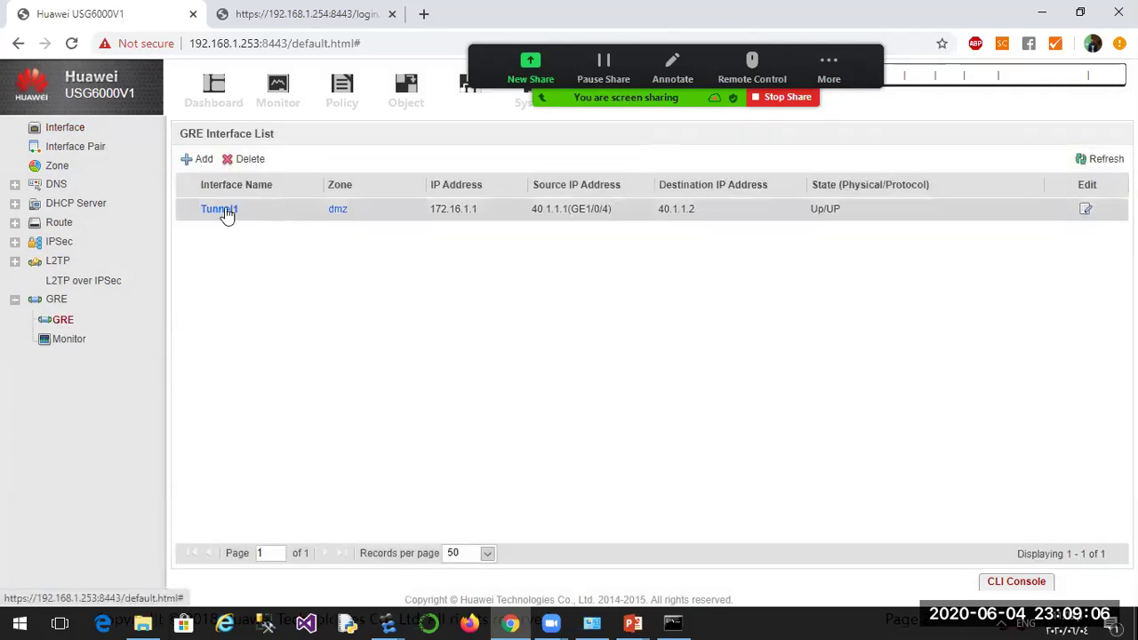
pyautogui.click(1085, 214)
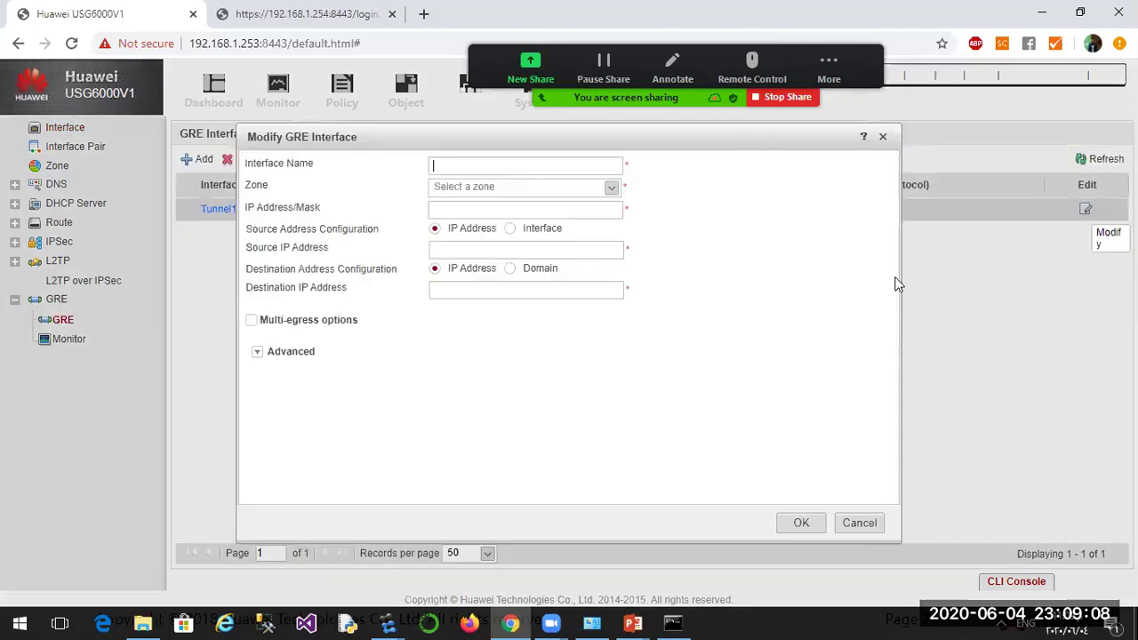
pyautogui.click(860, 523)
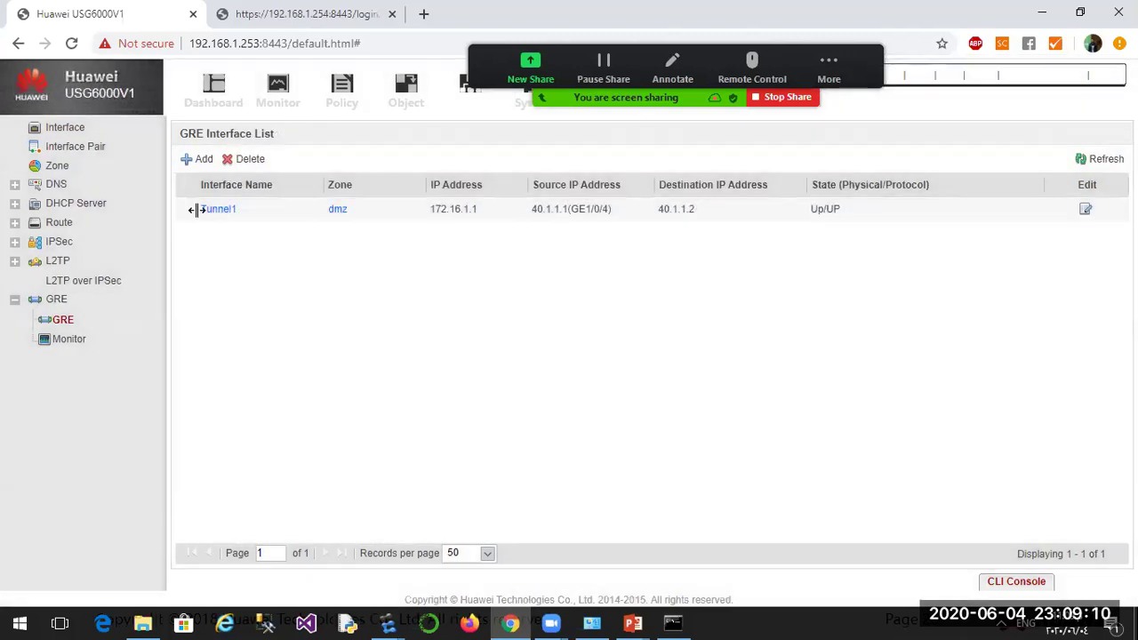
pyautogui.click(247, 165)
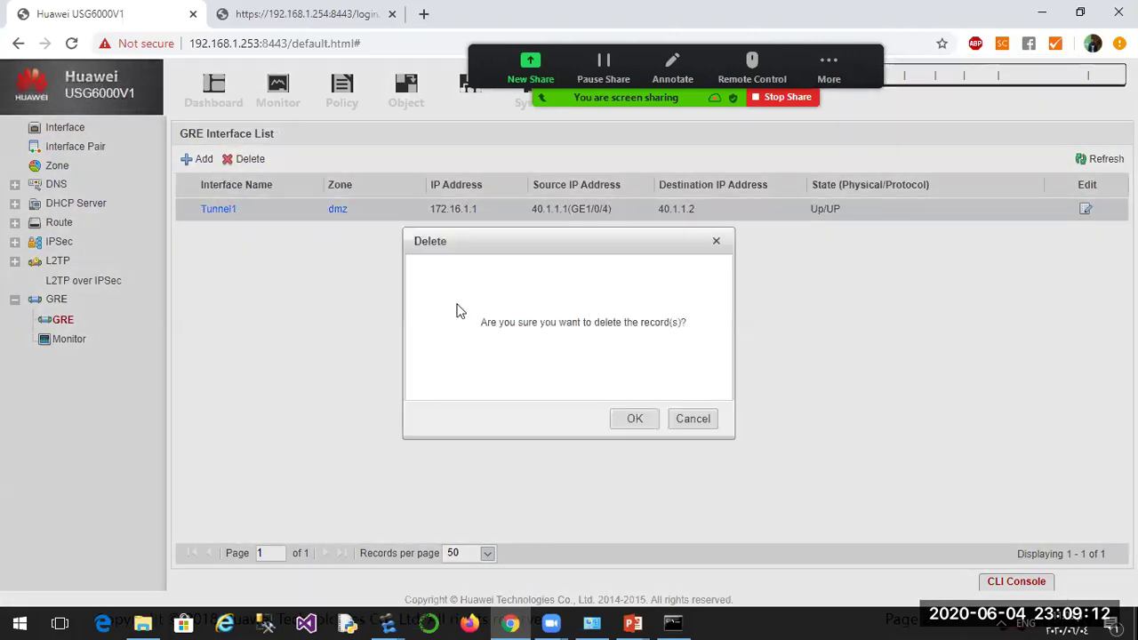
pyautogui.click(621, 419)
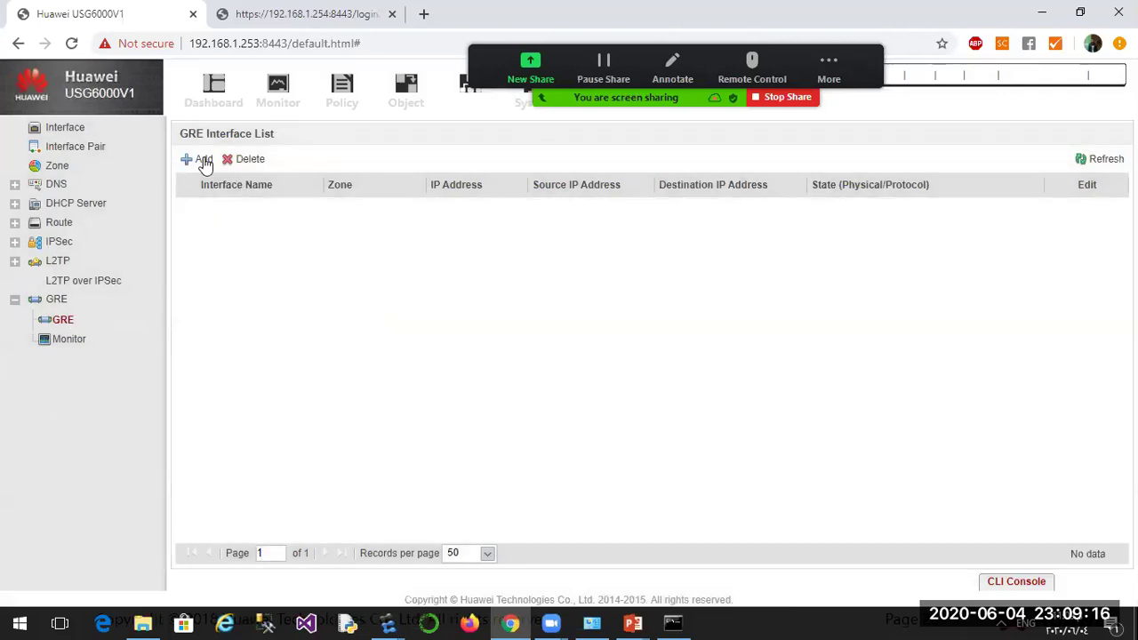
pyautogui.click(203, 160)
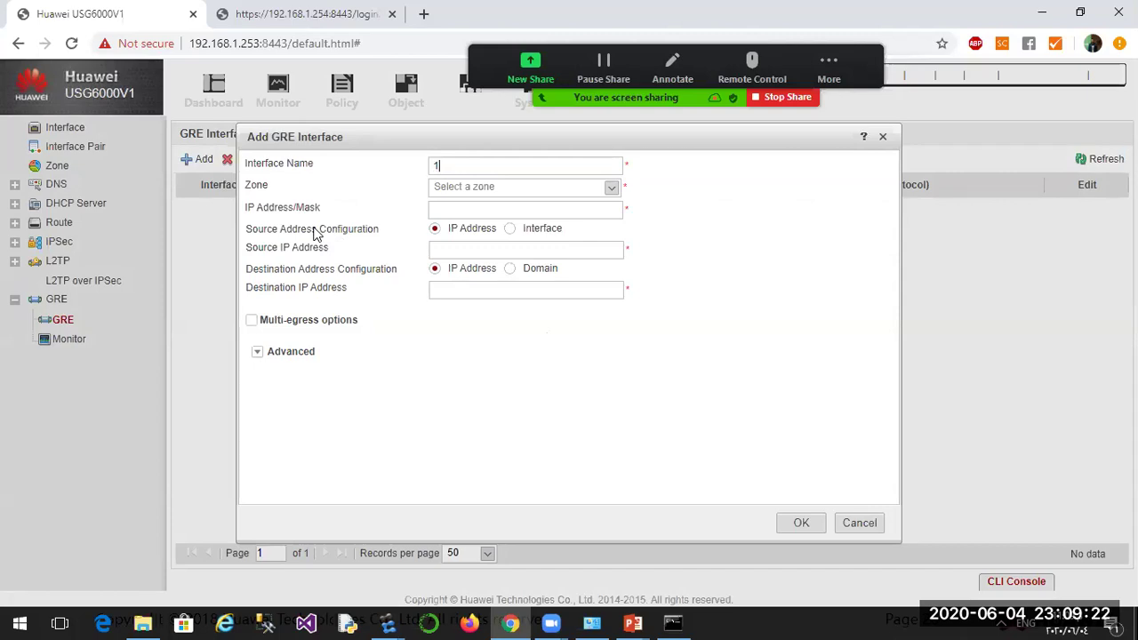
# Place the new GRE interface 1 in the dmz zone with IP 172.16.1.1/24.
pyautogui.click(465, 189)
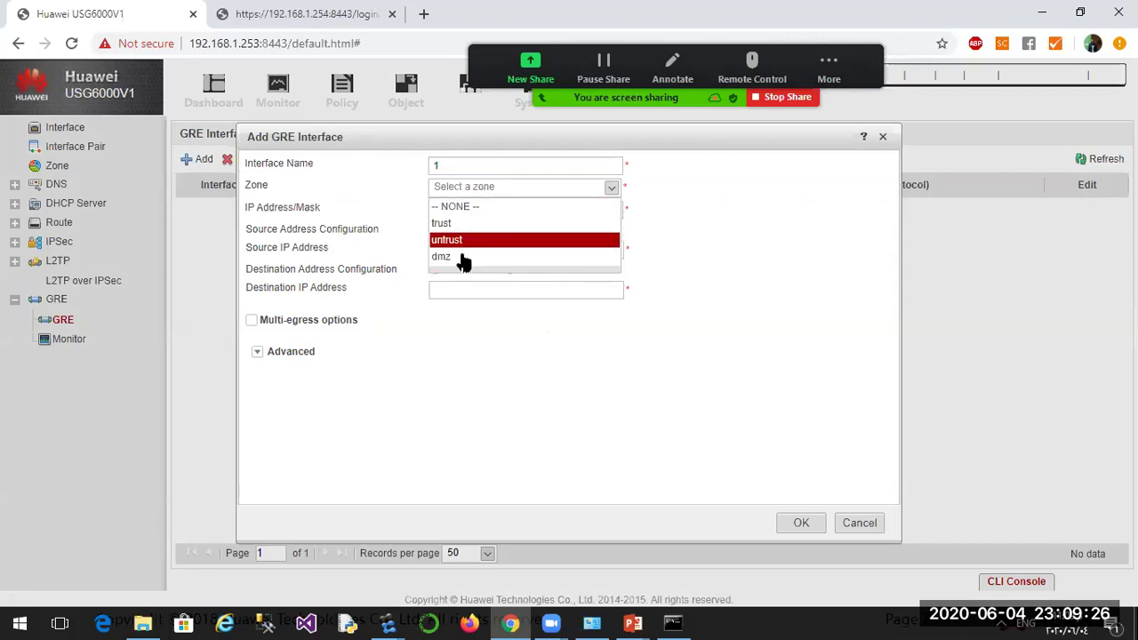
pyautogui.click(442, 256)
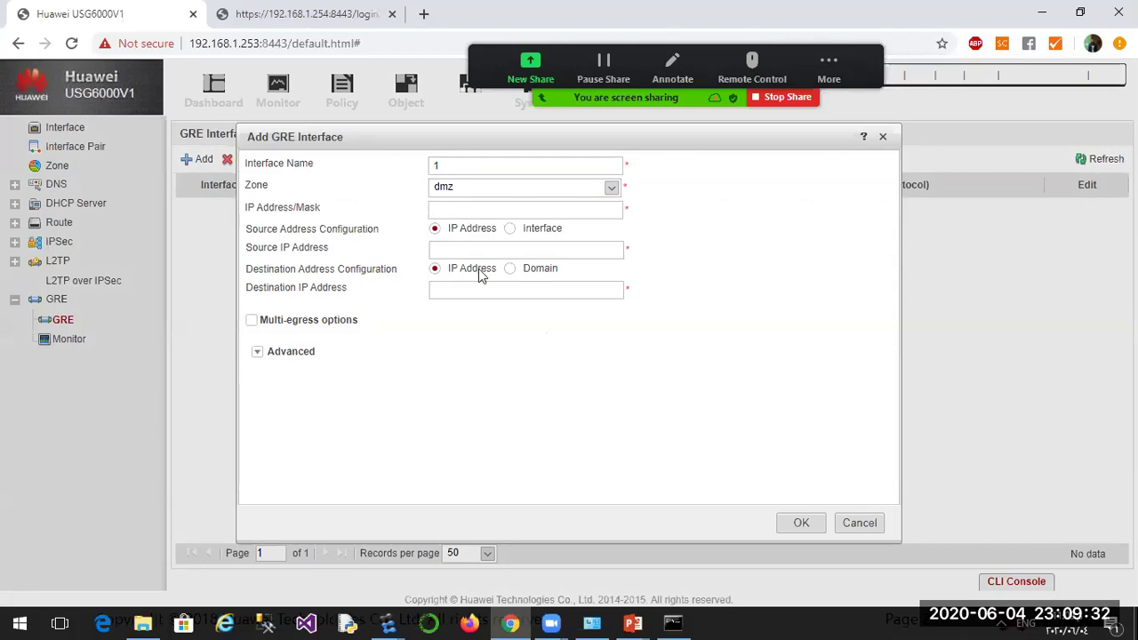
pyautogui.write('172.16.1.1')
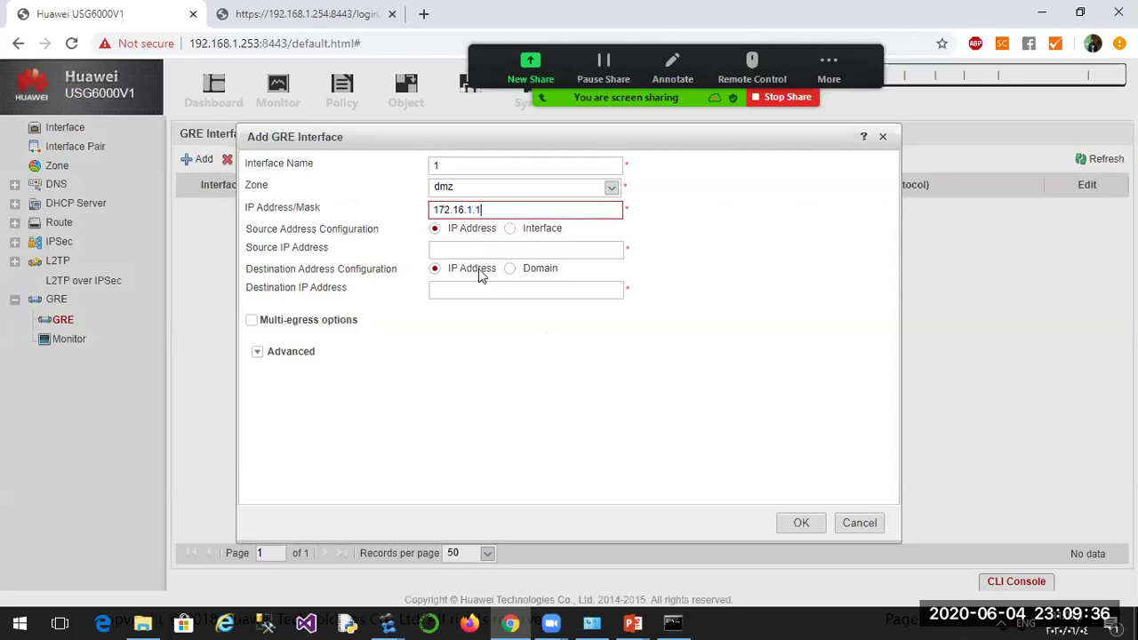
pyautogui.write('/24')
# Set tunnel source 40.1.1.1 and destination 40.1.1.2, then save the GRE interface.
pyautogui.click(433, 251)
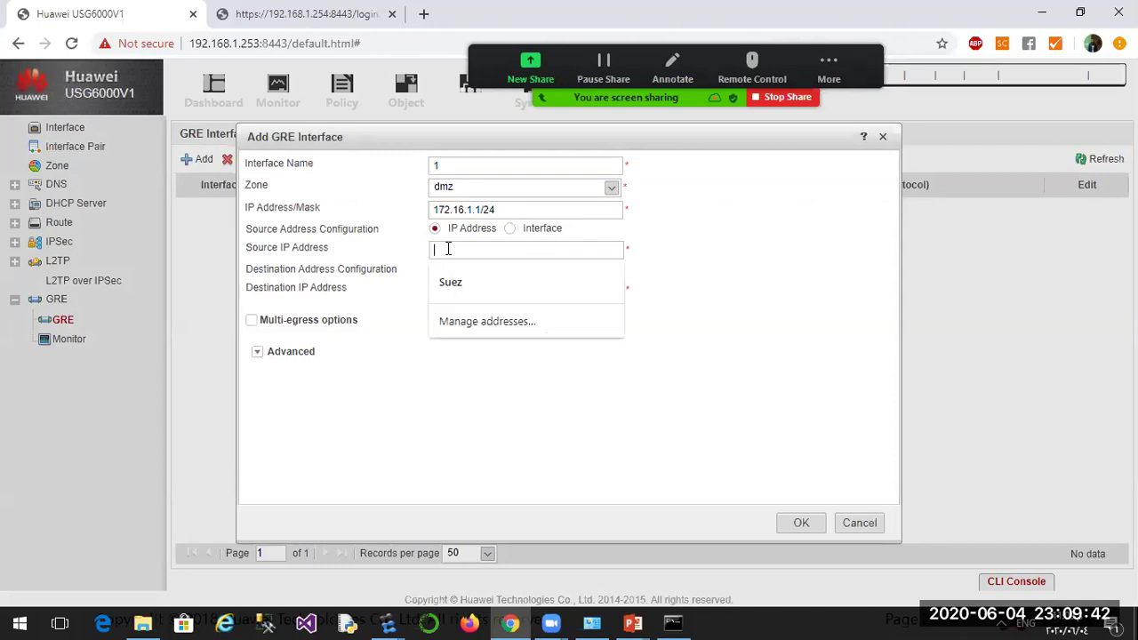
pyautogui.click(449, 418)
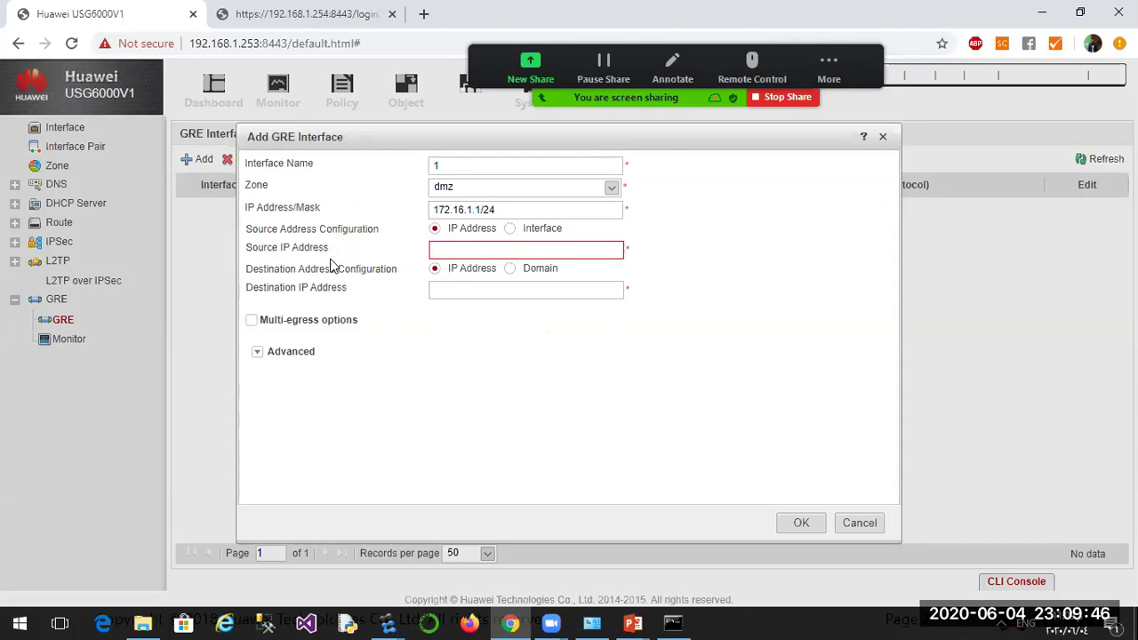
pyautogui.click(440, 252)
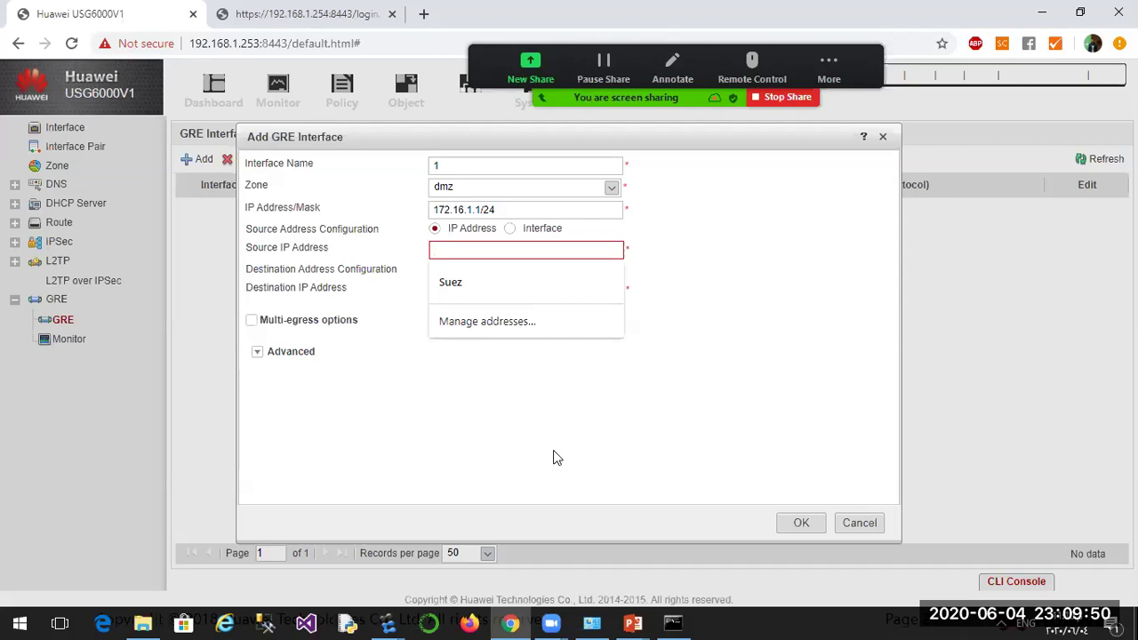
pyautogui.write('40.1.1.1')
pyautogui.click(553, 458)
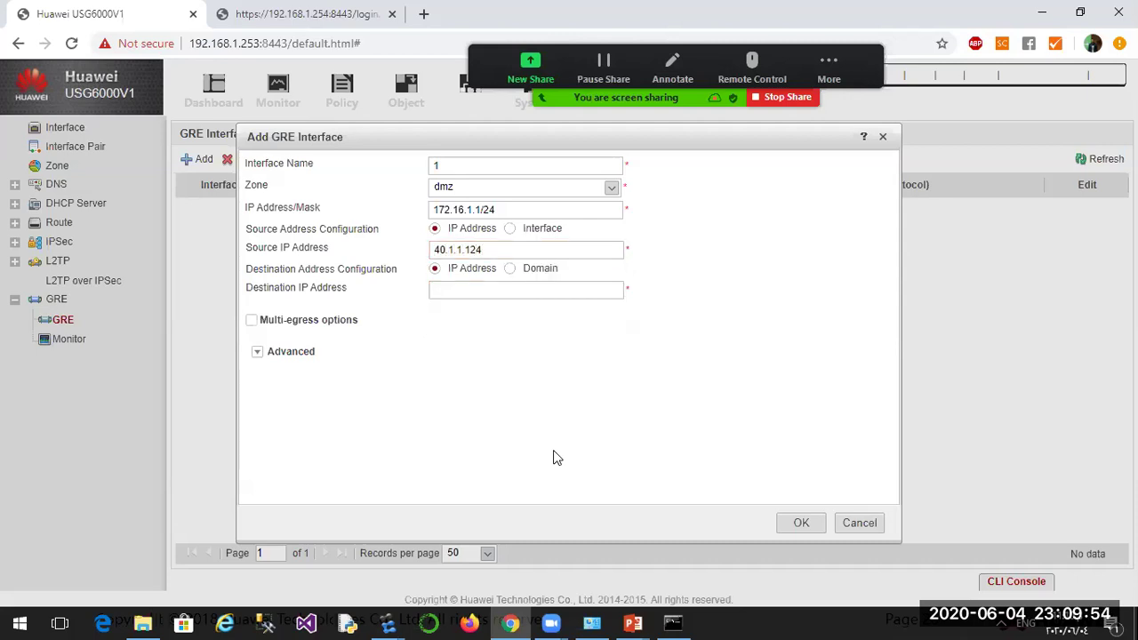
pyautogui.press('BackSpace')
pyautogui.press('BackSpace')
pyautogui.click(435, 290)
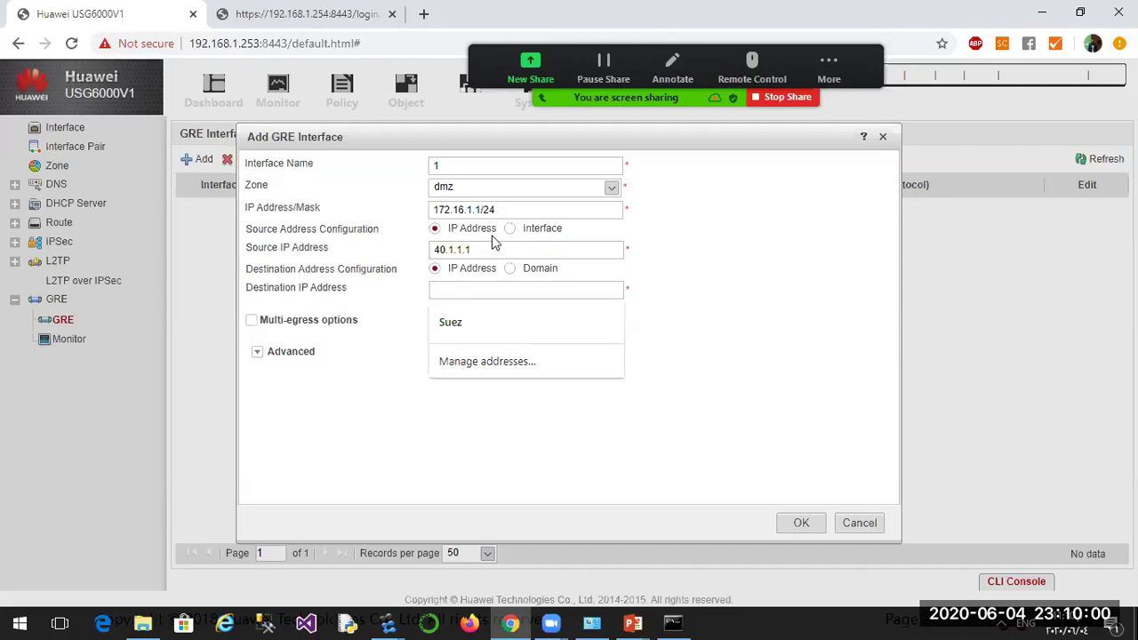
pyautogui.write('40.1.1.2')
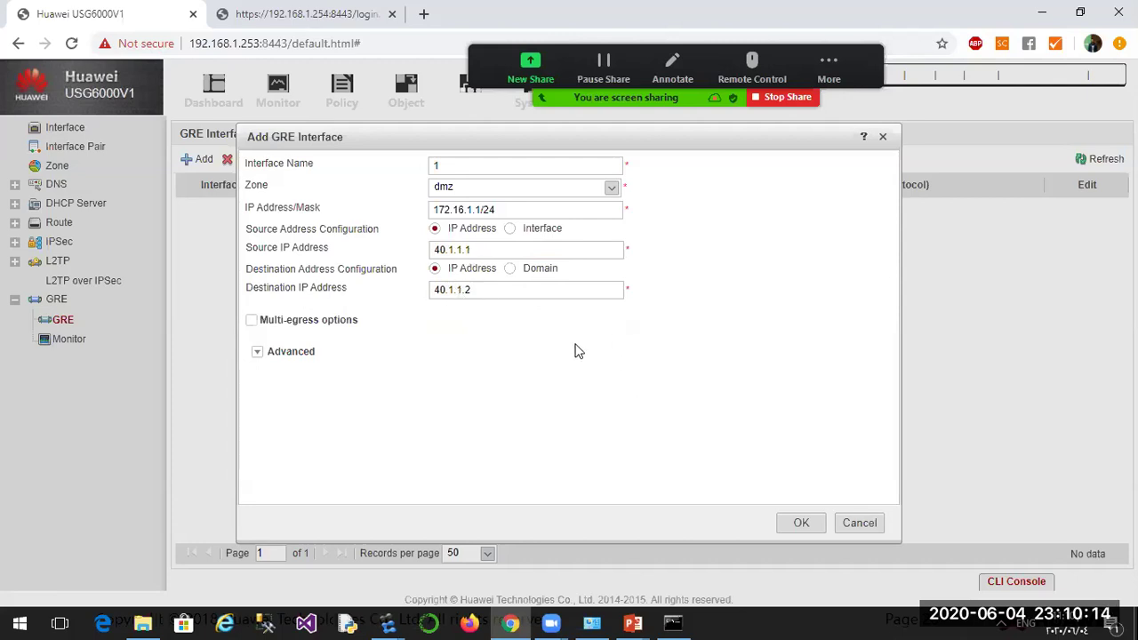
pyautogui.click(798, 523)
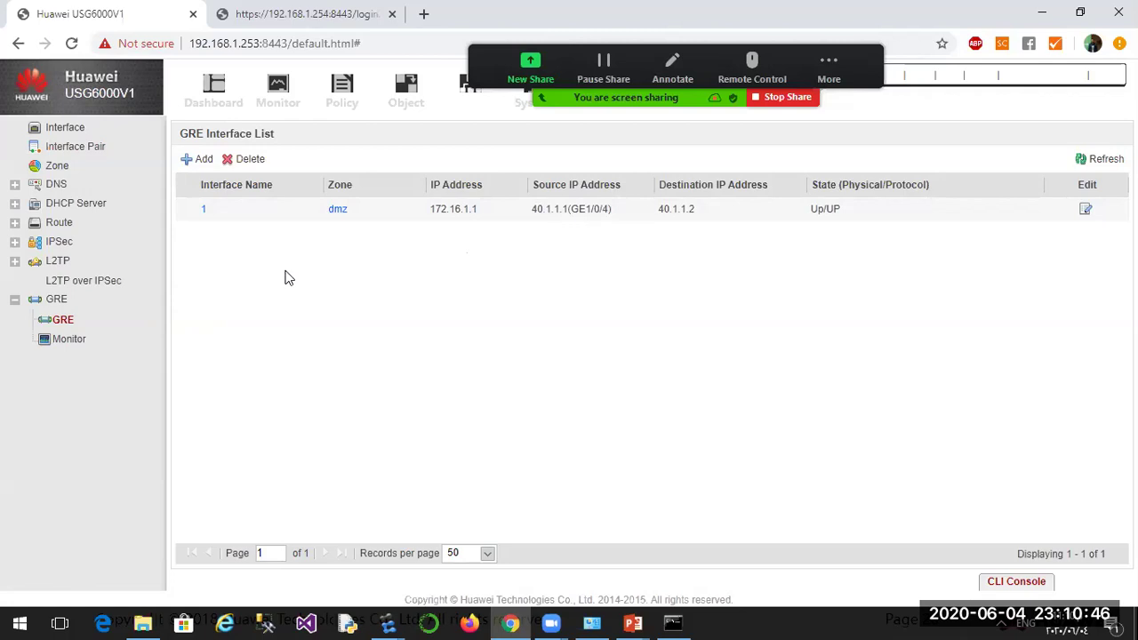
# Under Routing > Static Route, add 10.1.2.0/255.255.255.0 via outgoing interface 1, priority 60.
pyautogui.click(53, 224)
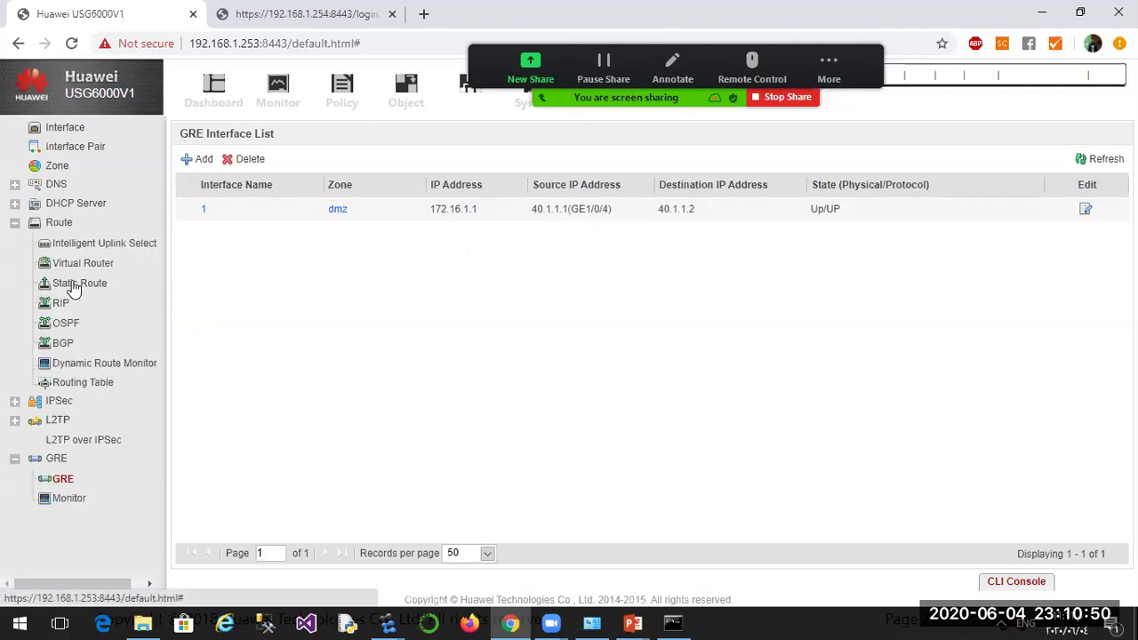
pyautogui.click(78, 282)
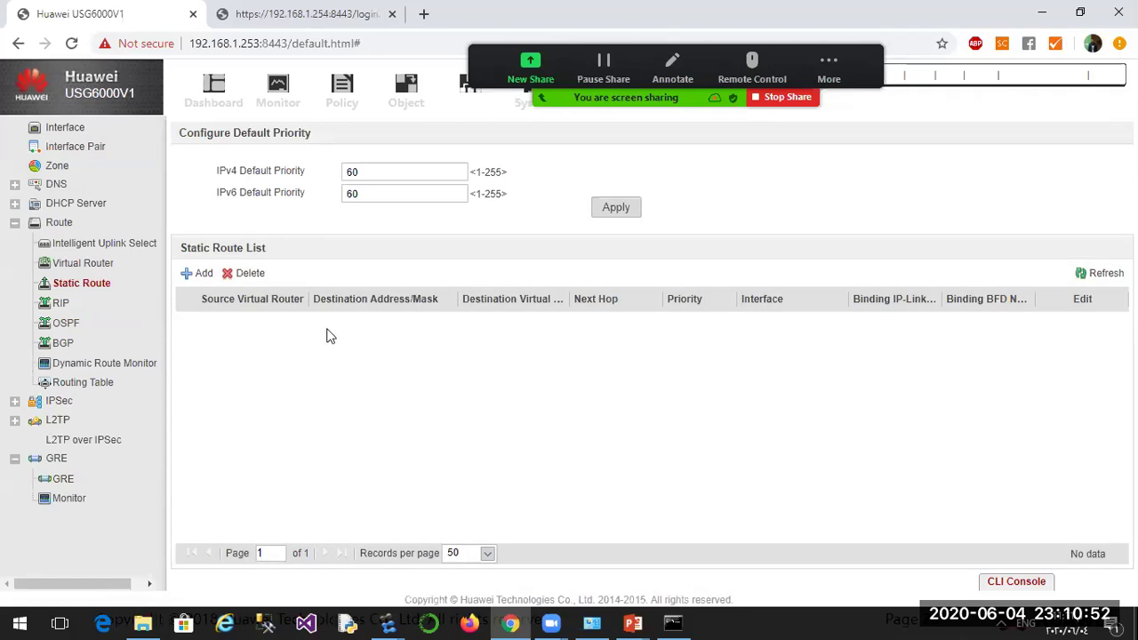
pyautogui.click(196, 278)
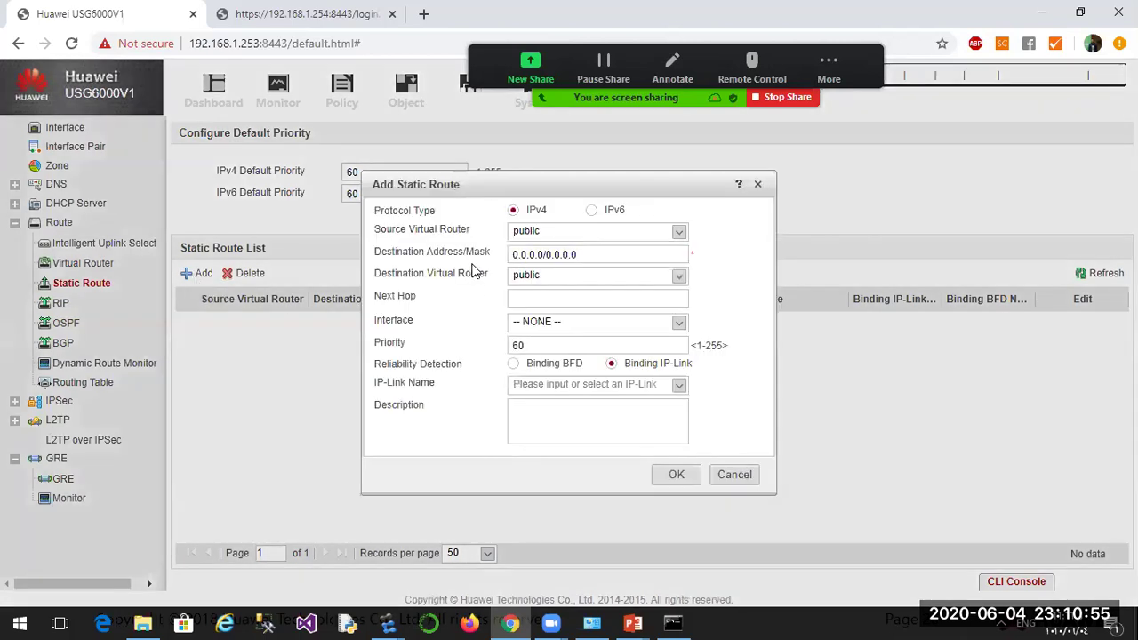
pyautogui.tripleClick(548, 256)
pyautogui.write('10')
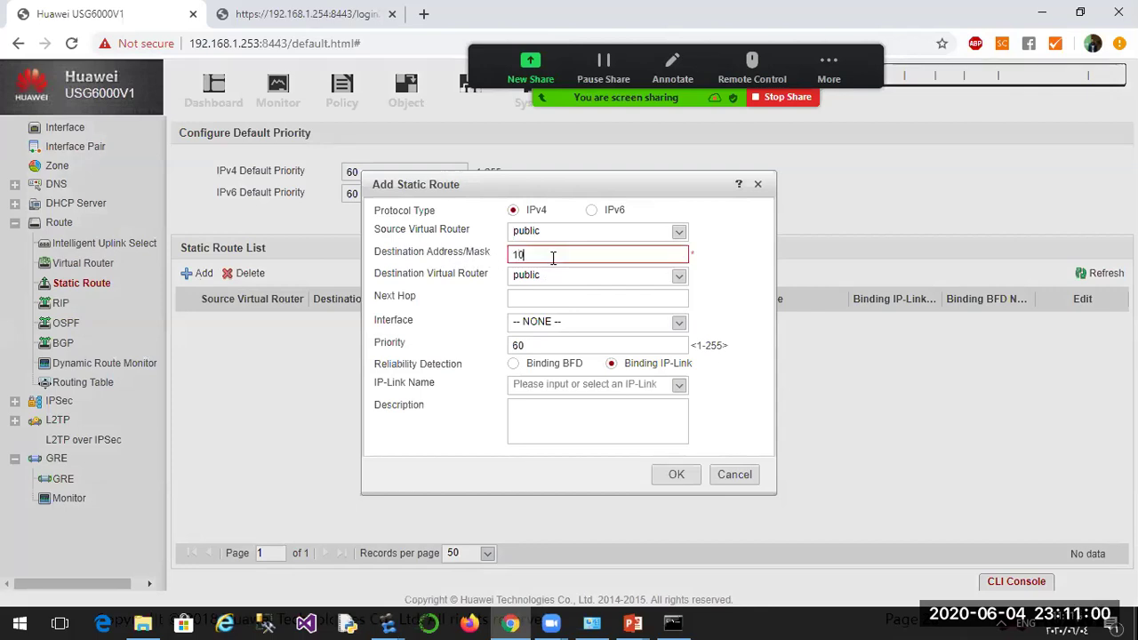
pyautogui.write('.1.2')
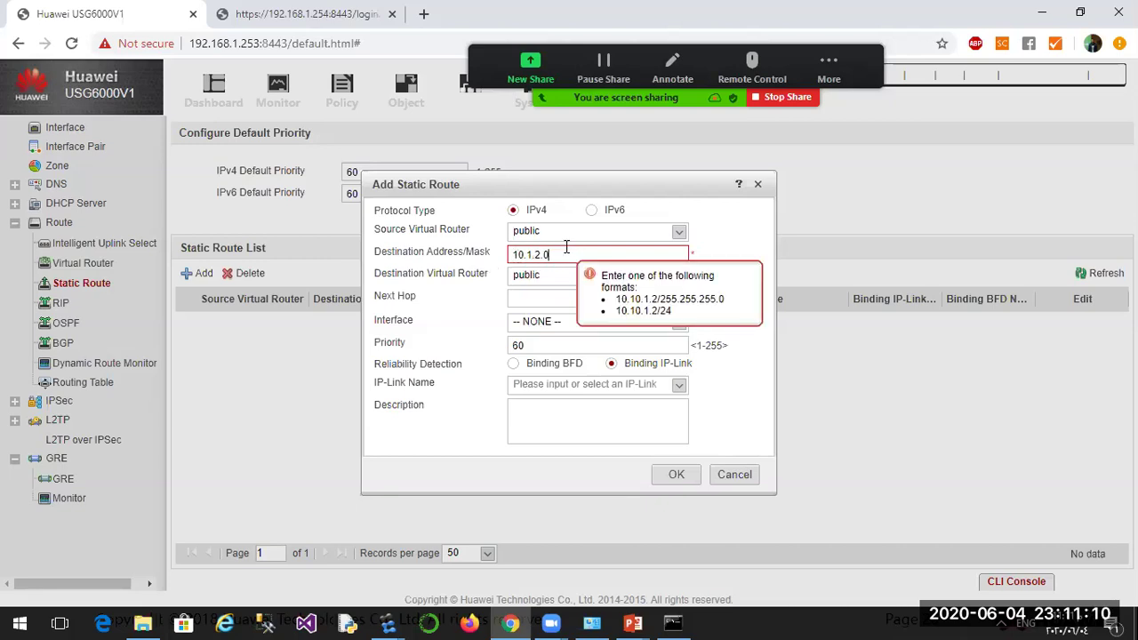
pyautogui.write('4')
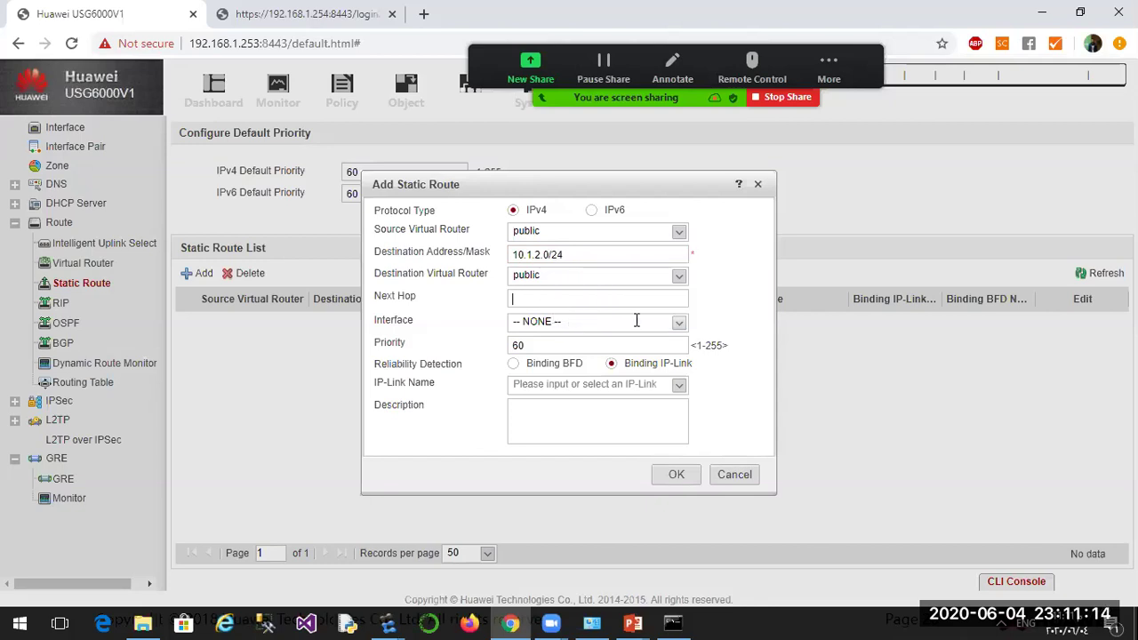
pyautogui.click(682, 326)
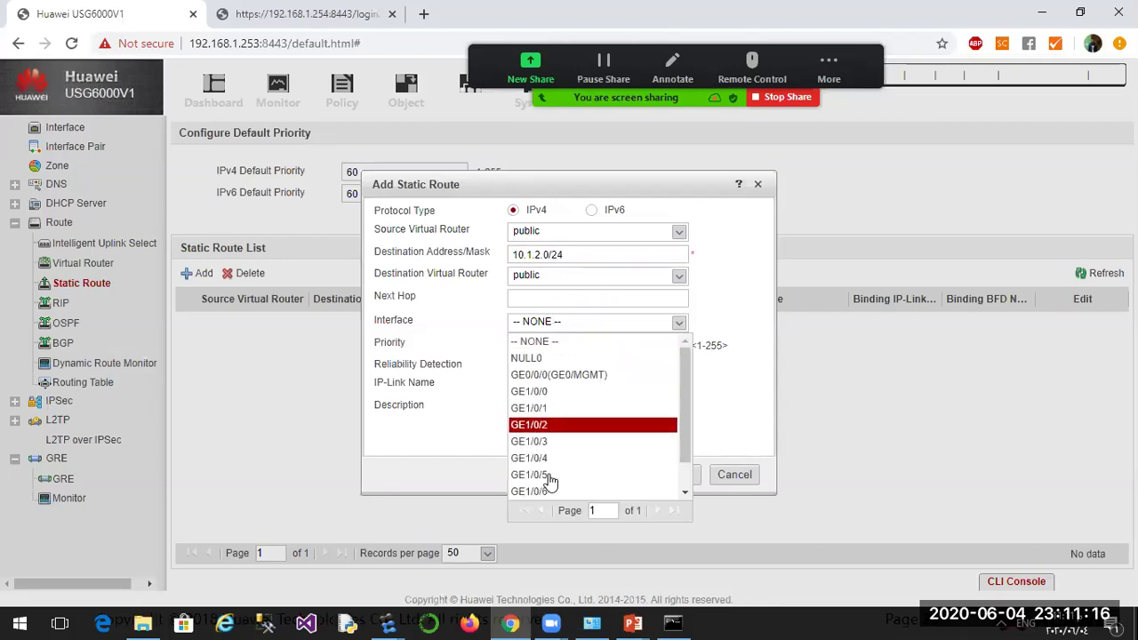
pyautogui.scroll(-2, 552, 440)
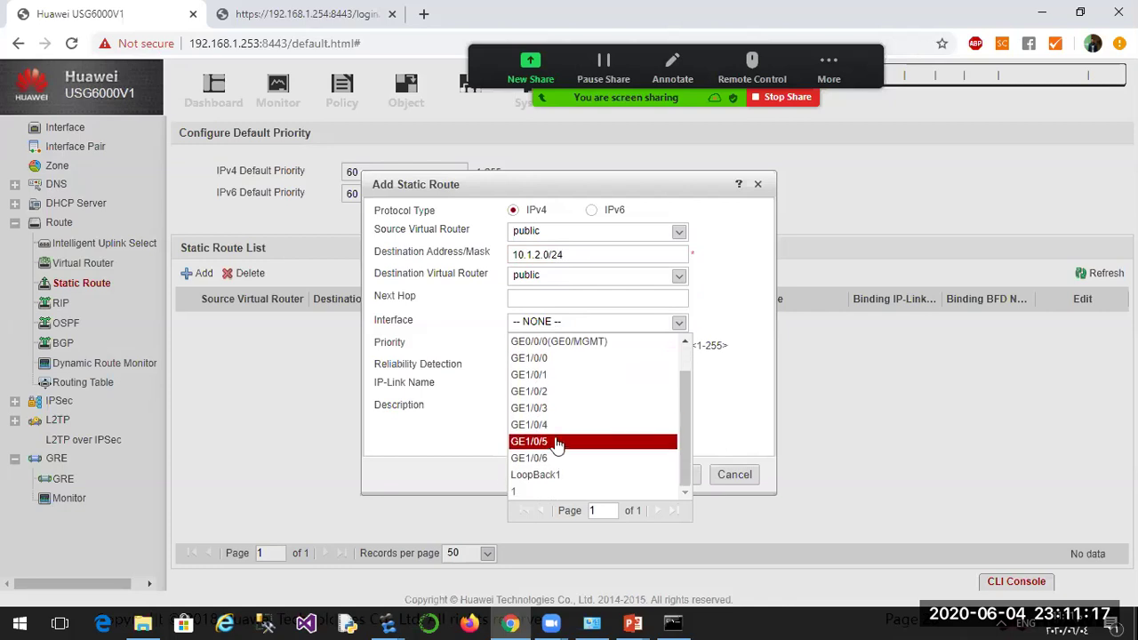
pyautogui.click(516, 492)
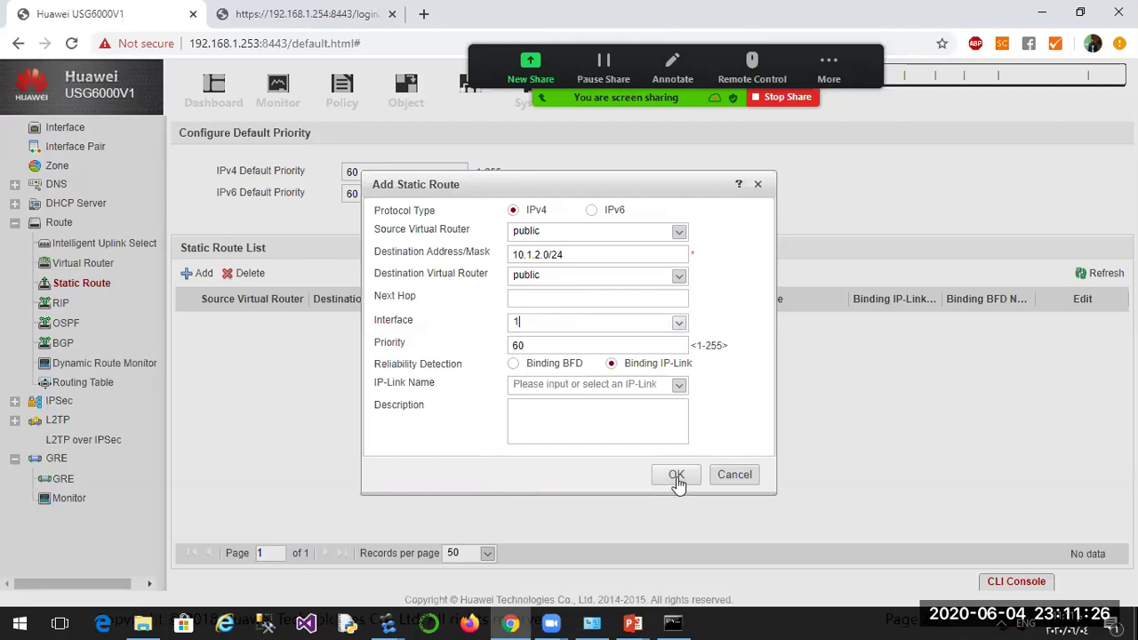
pyautogui.click(676, 474)
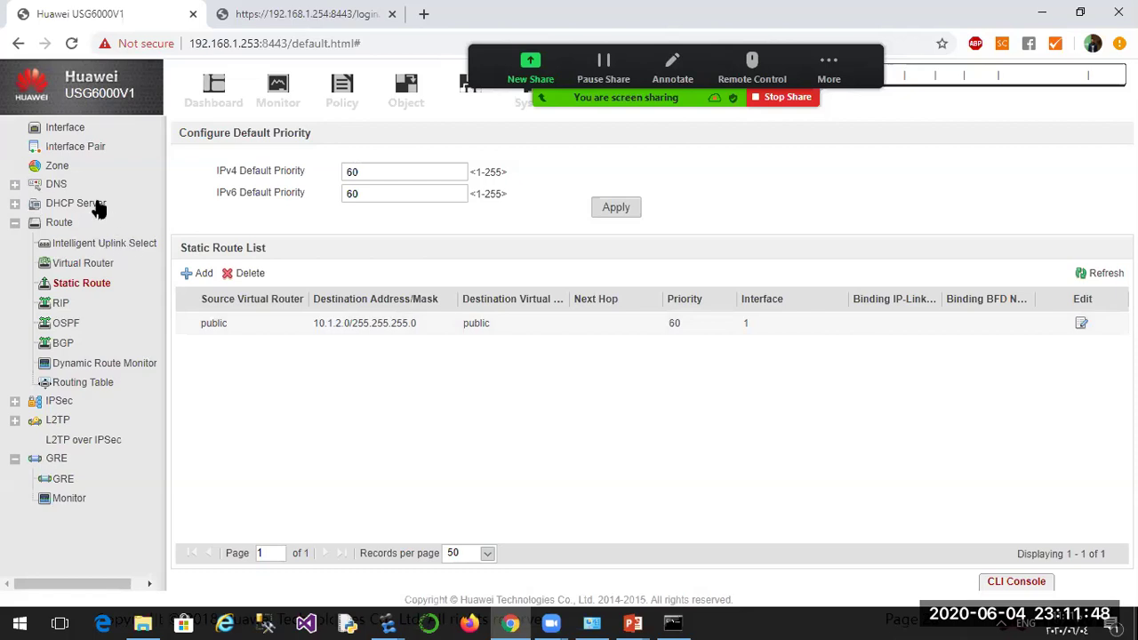
# Start a new security policy gre1 with source zone trust and destination zone dmz.
pyautogui.click(342, 91)
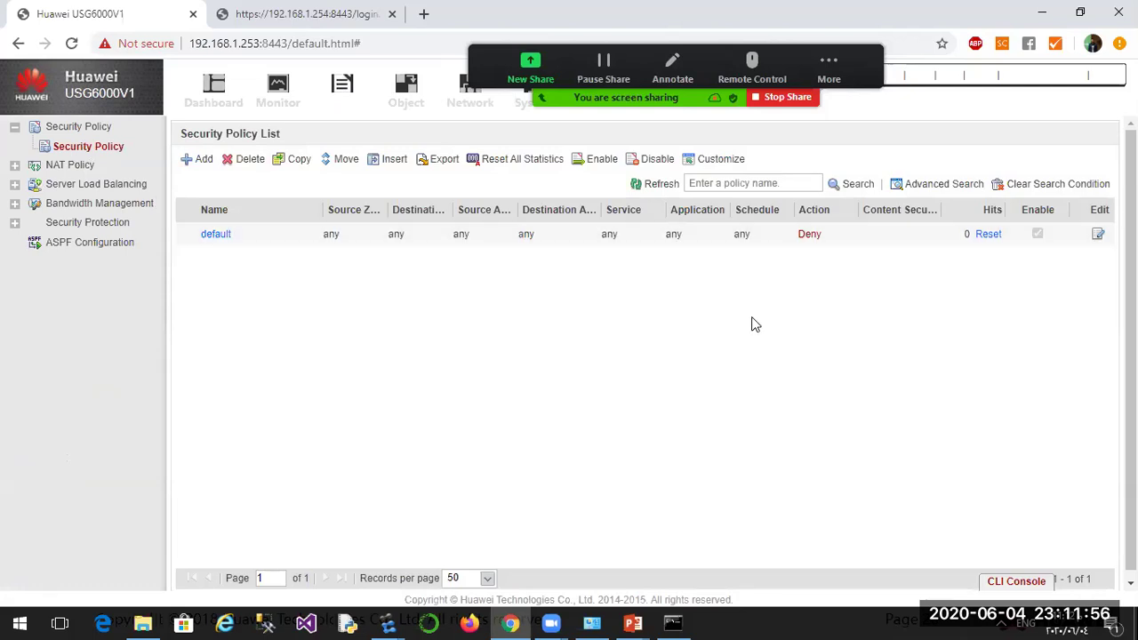
pyautogui.click(192, 164)
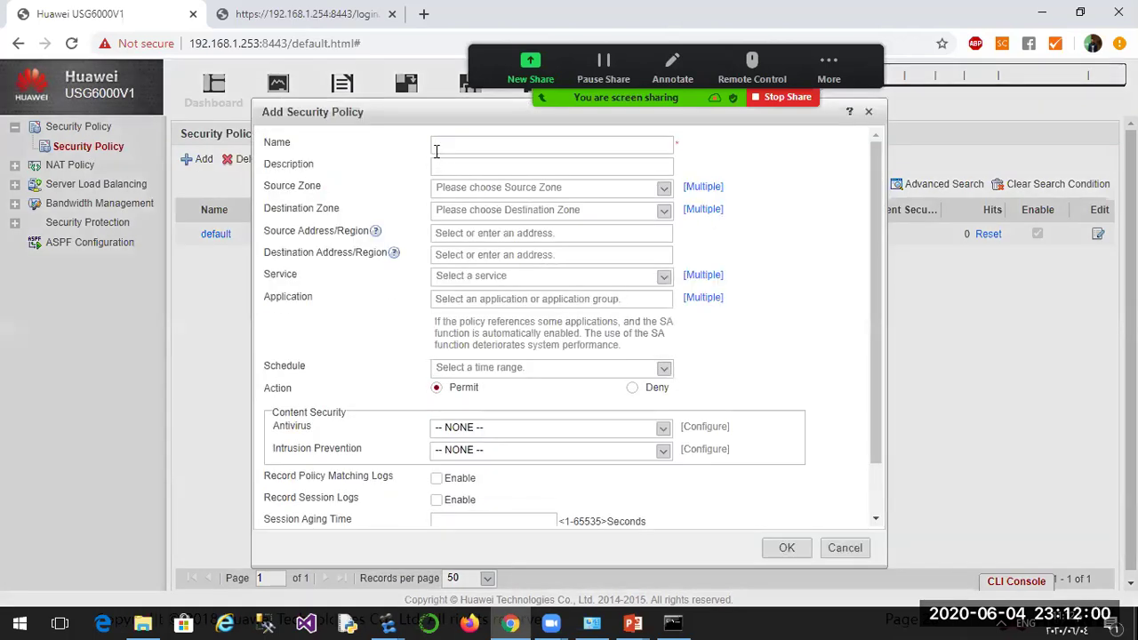
pyautogui.write('Tru')
pyautogui.write('1')
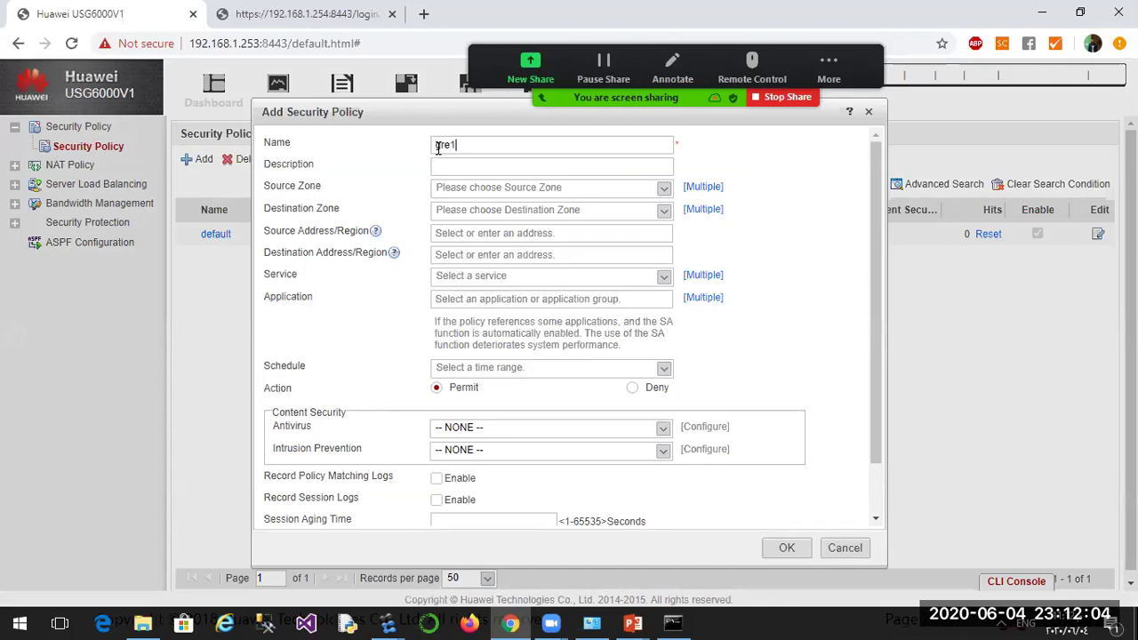
pyautogui.click(459, 190)
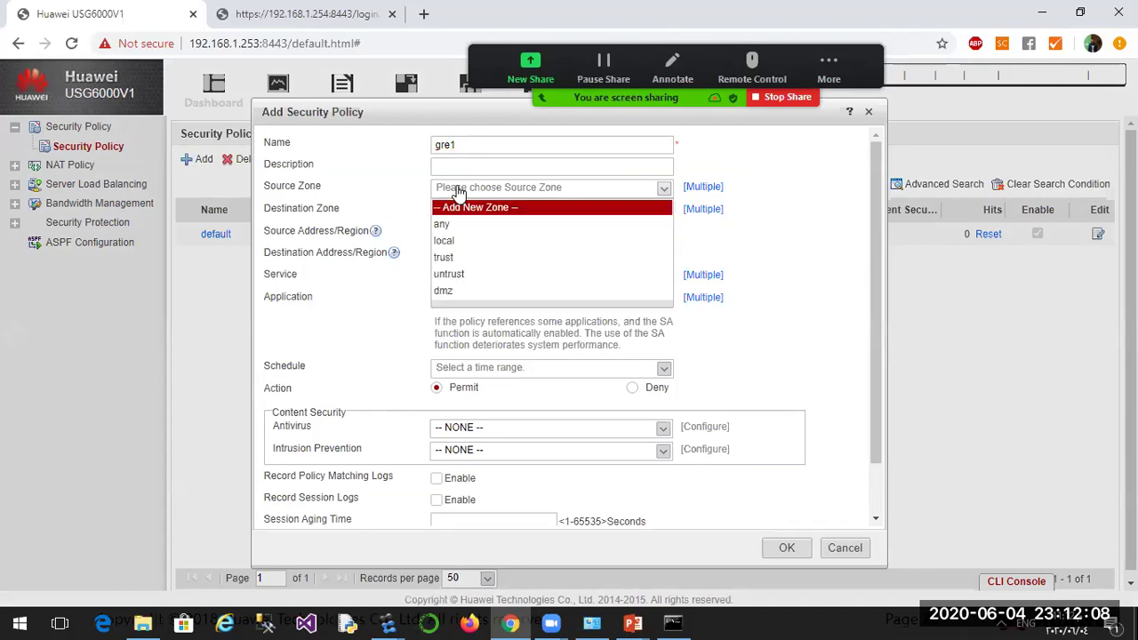
pyautogui.click(451, 259)
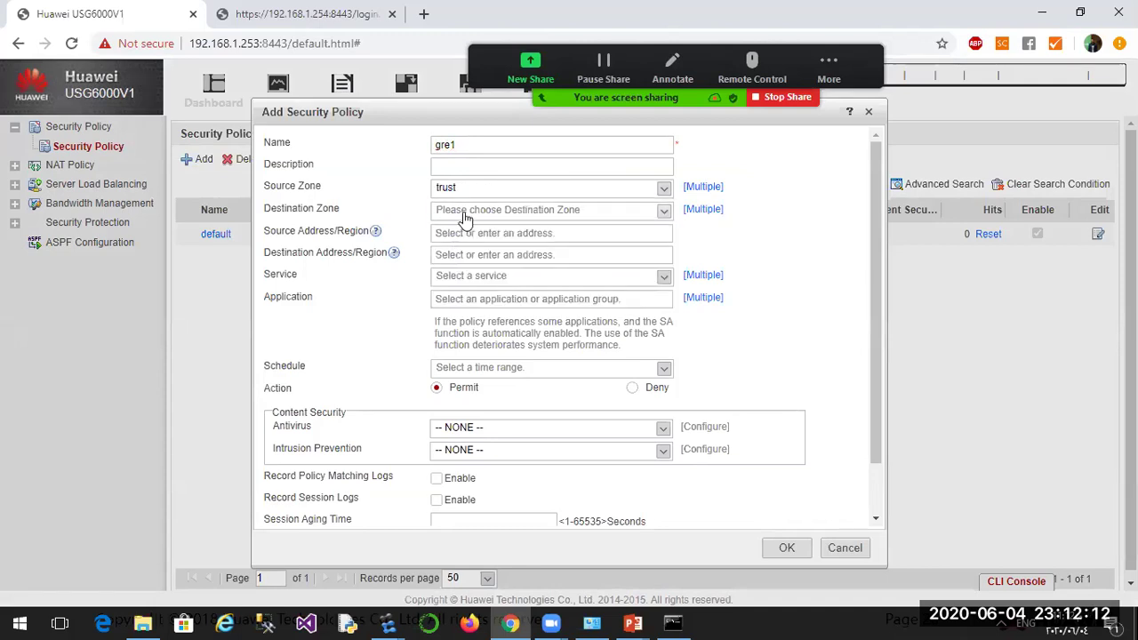
pyautogui.click(464, 213)
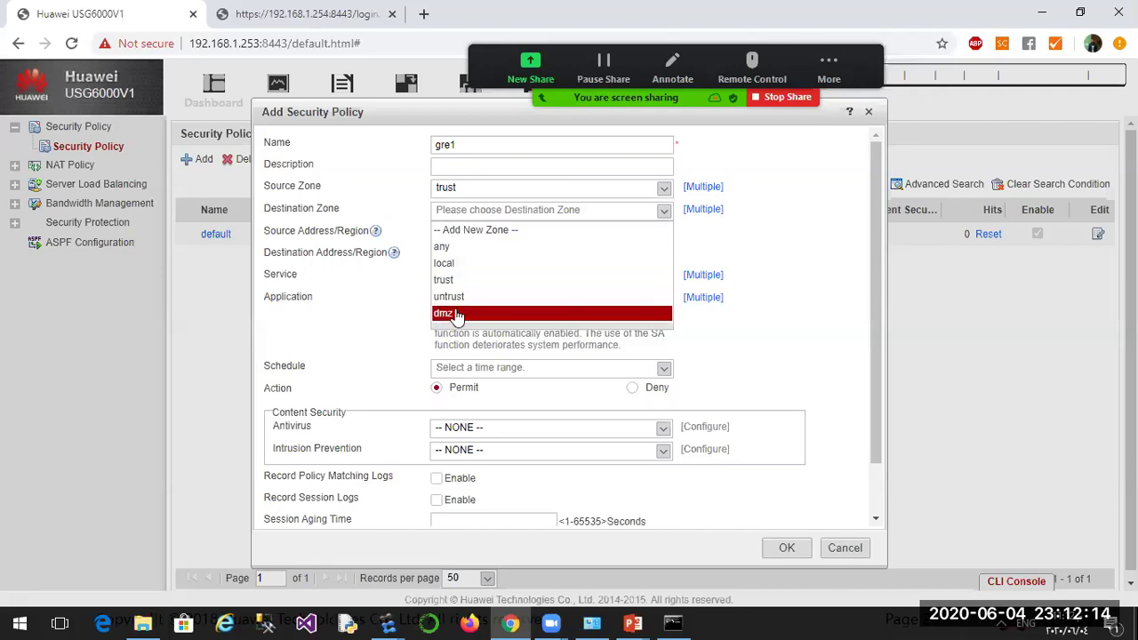
pyautogui.click(459, 312)
# Add source address 10.1.1.0/24 and destination address 10.1.2.0/24 to gre1.
pyautogui.click(452, 234)
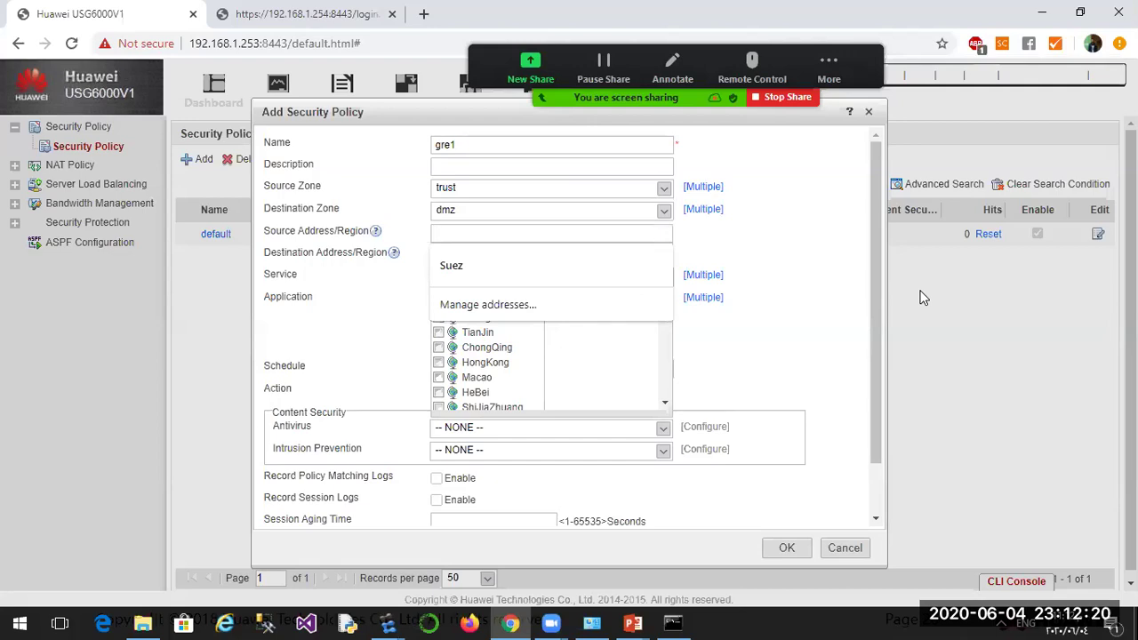
pyautogui.write('10')
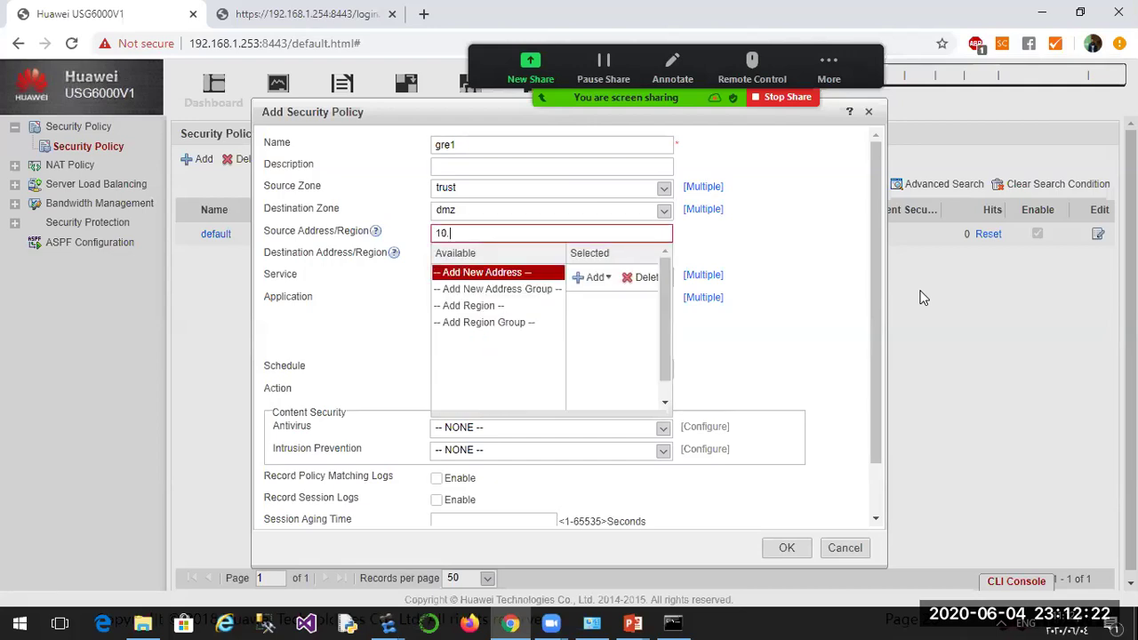
pyautogui.write('.1')
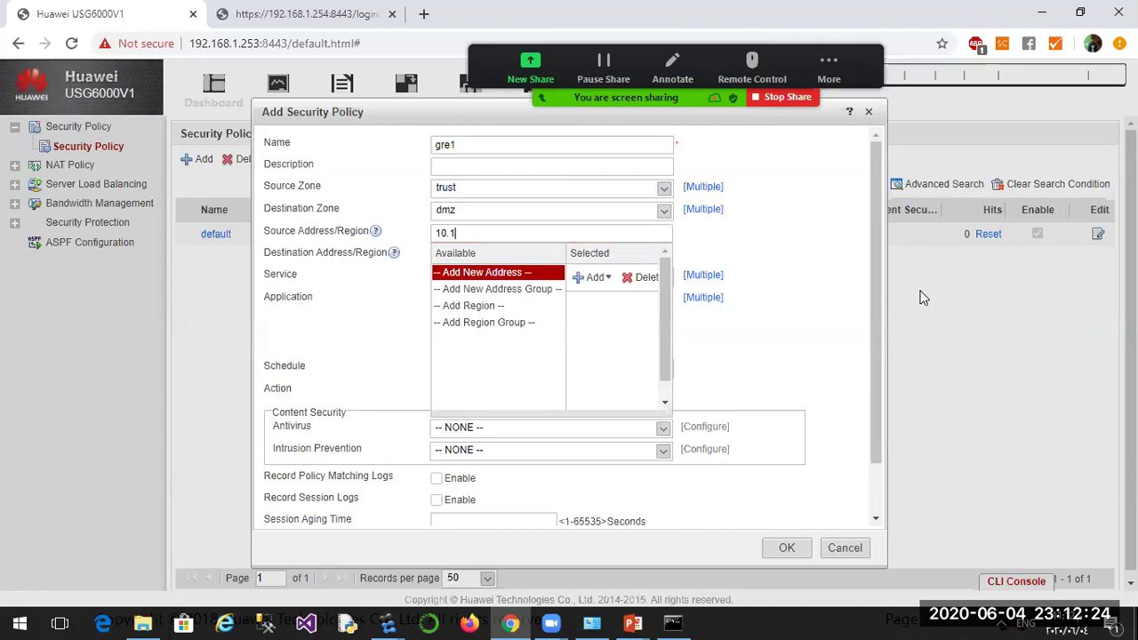
pyautogui.write('.1.0/24')
pyautogui.click(445, 273)
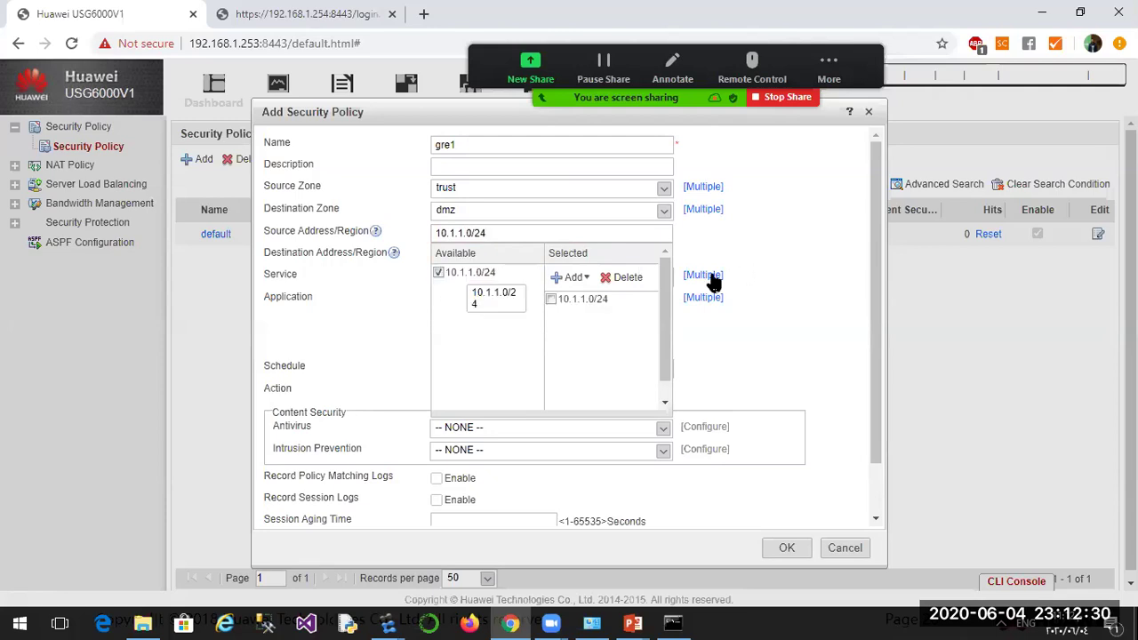
pyautogui.click(770, 257)
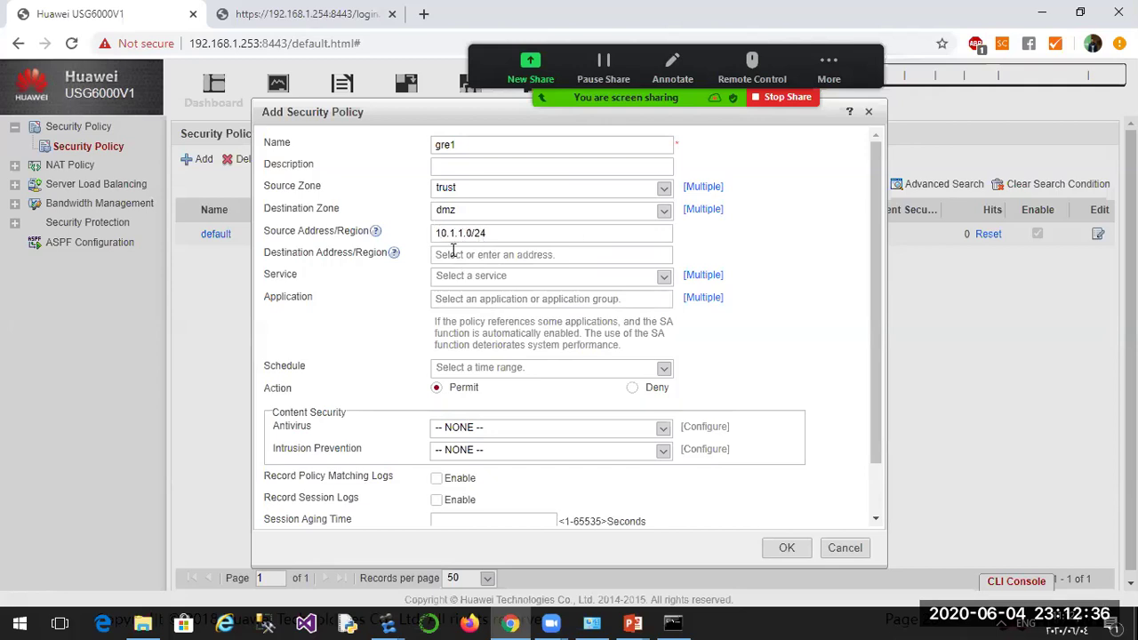
pyautogui.click(453, 252)
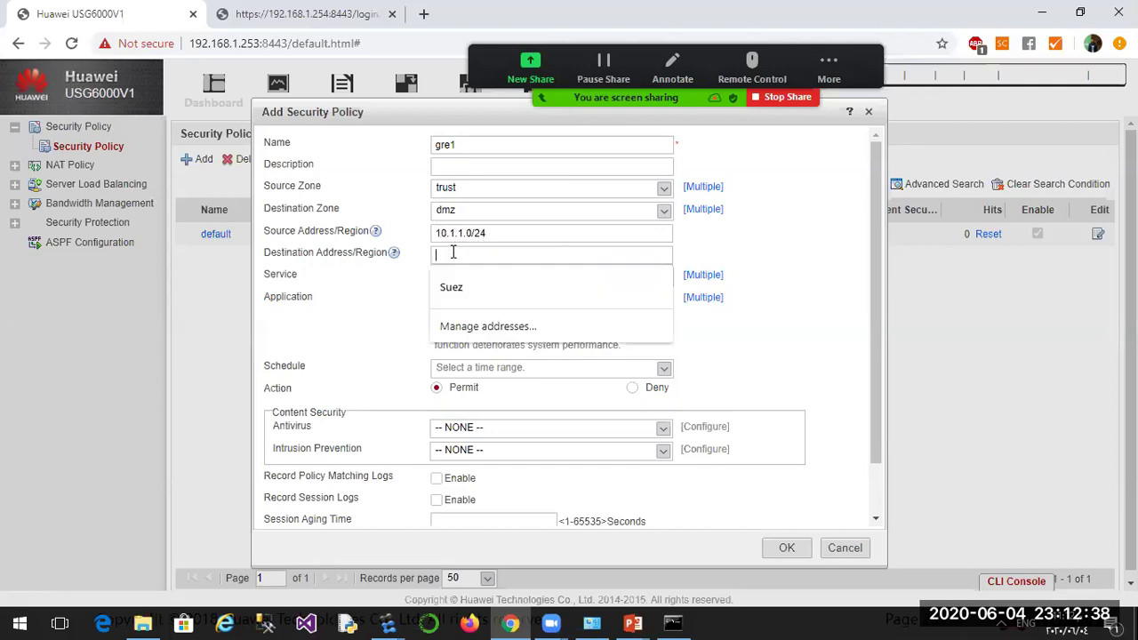
pyautogui.write('10.1.2.0/24')
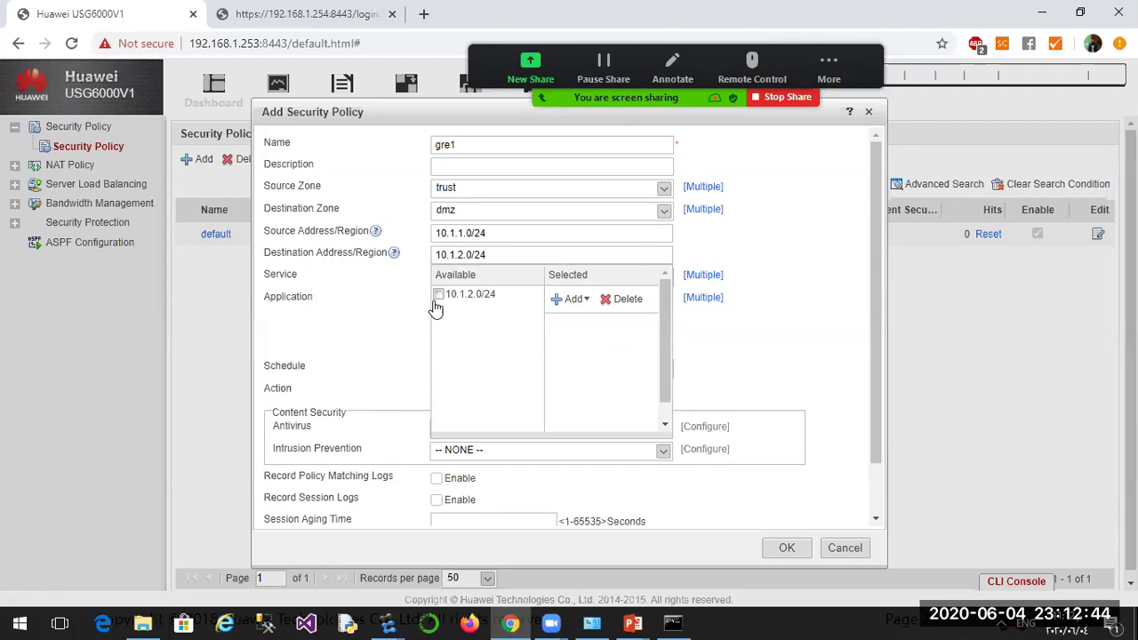
pyautogui.click(437, 293)
pyautogui.click(757, 330)
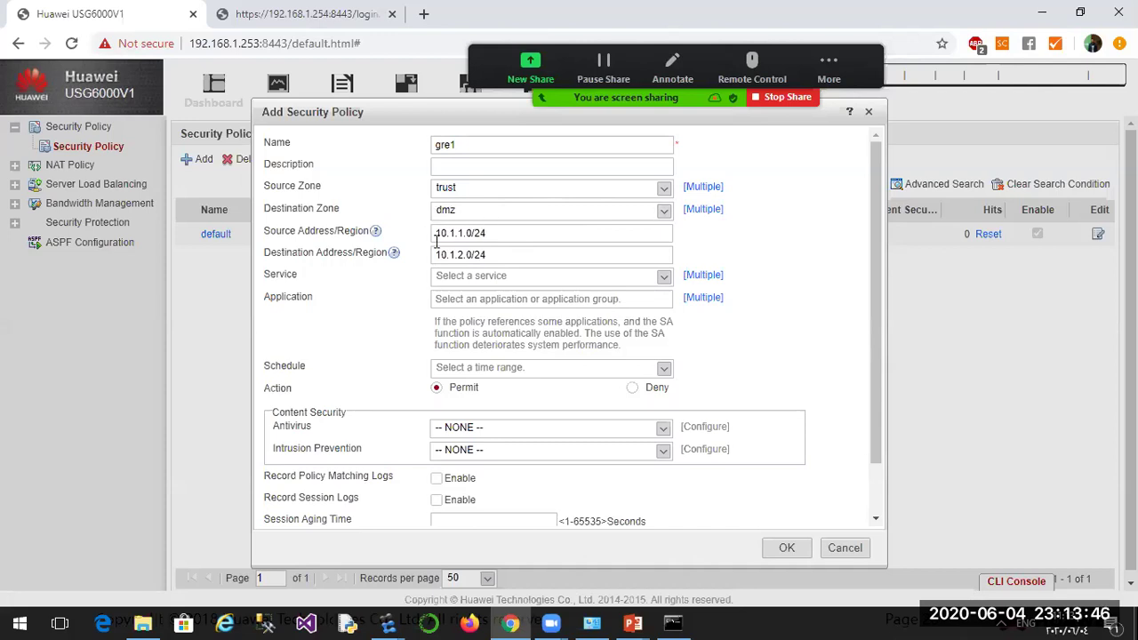
# Verify gre1's source address selection and save the policy.
pyautogui.click(498, 234)
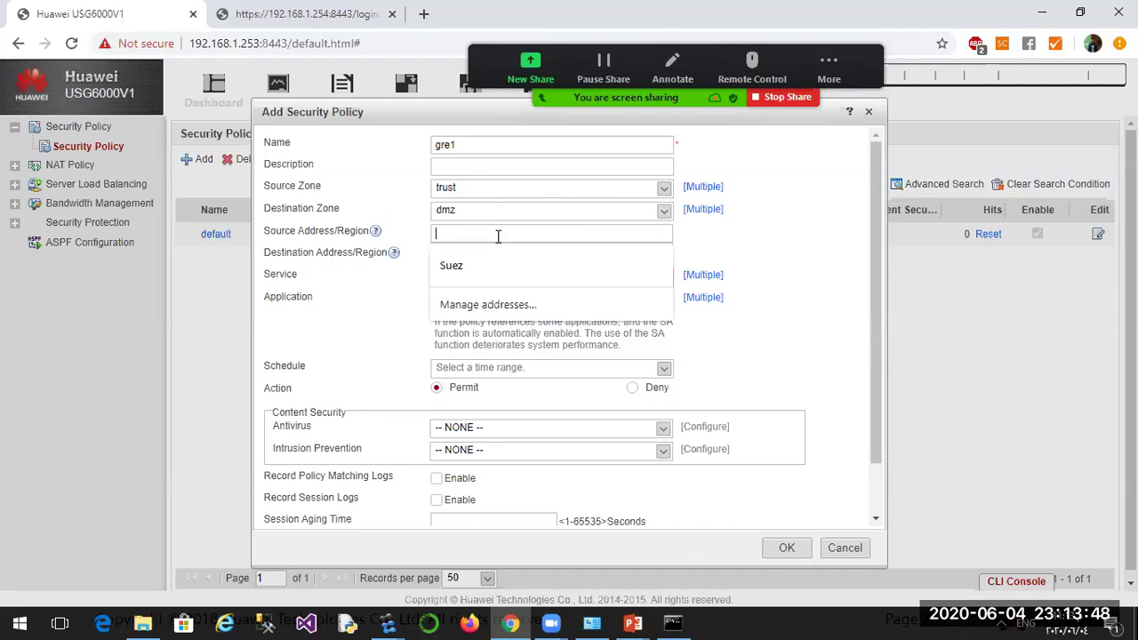
pyautogui.click(774, 267)
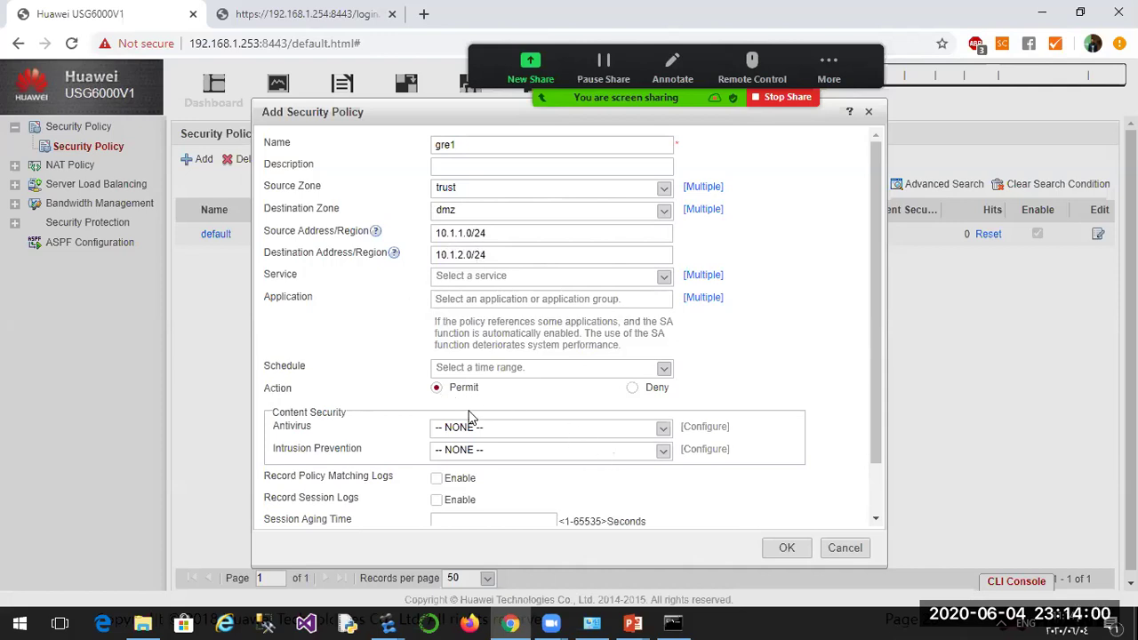
pyautogui.click(787, 550)
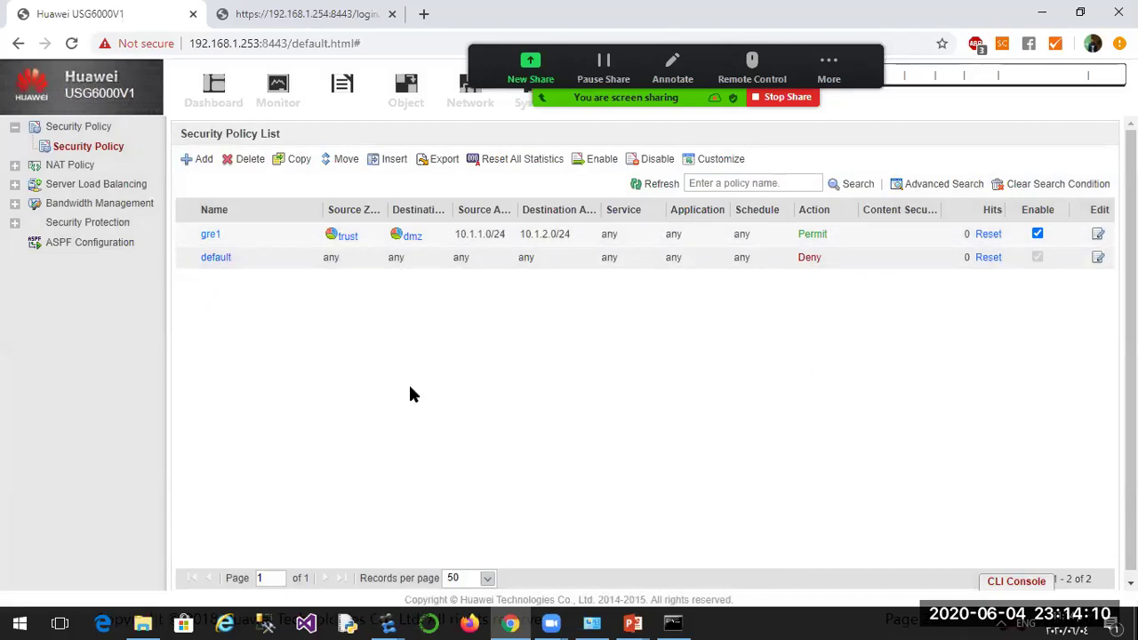
# Start policy gre2 with source zone dmz and destination zone trust.
pyautogui.click(198, 162)
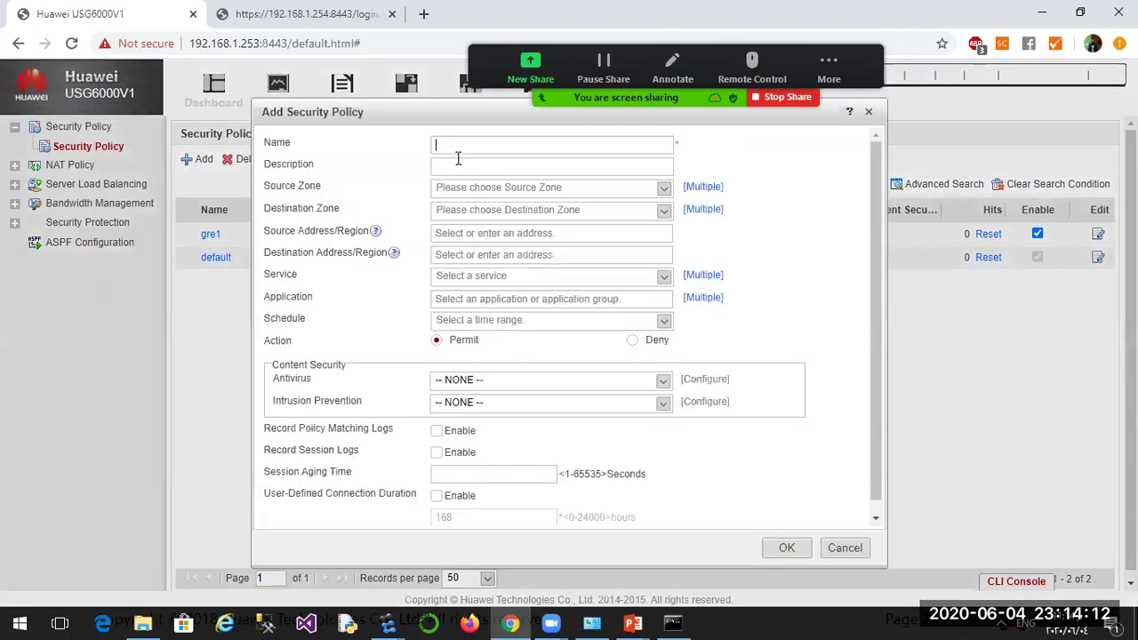
pyautogui.write('gre2')
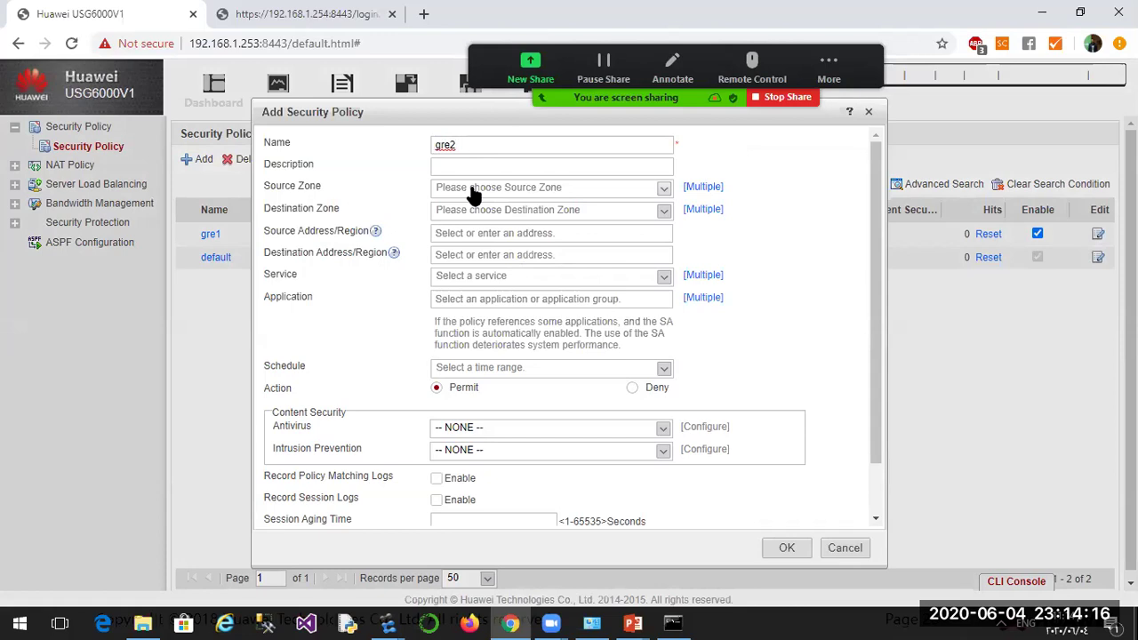
pyautogui.click(474, 196)
pyautogui.click(460, 296)
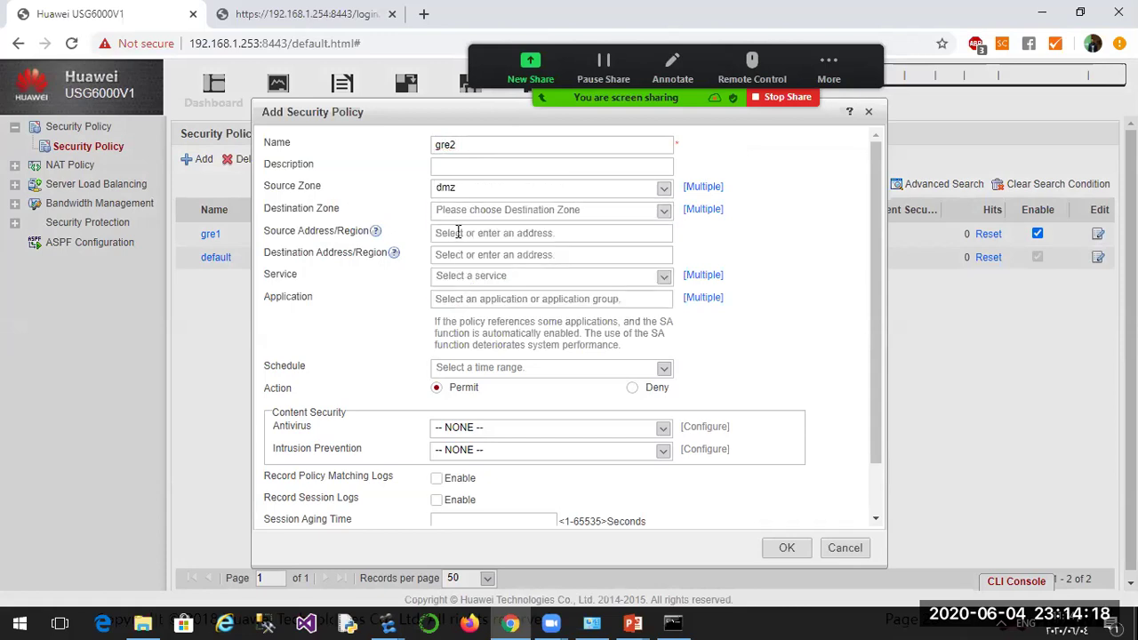
pyautogui.click(460, 212)
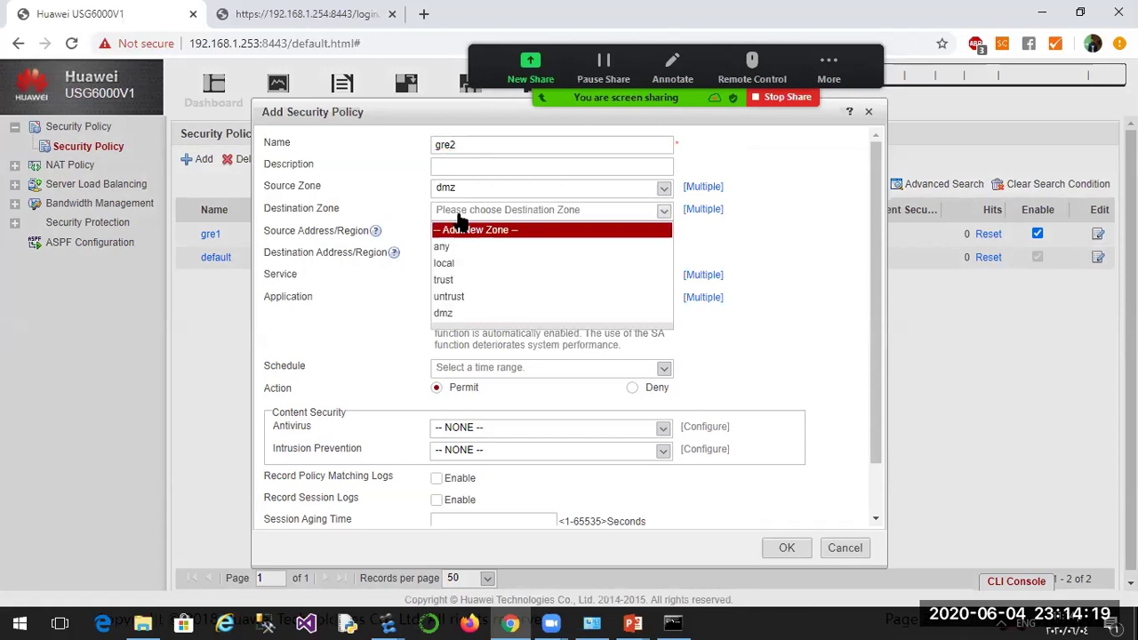
pyautogui.click(449, 279)
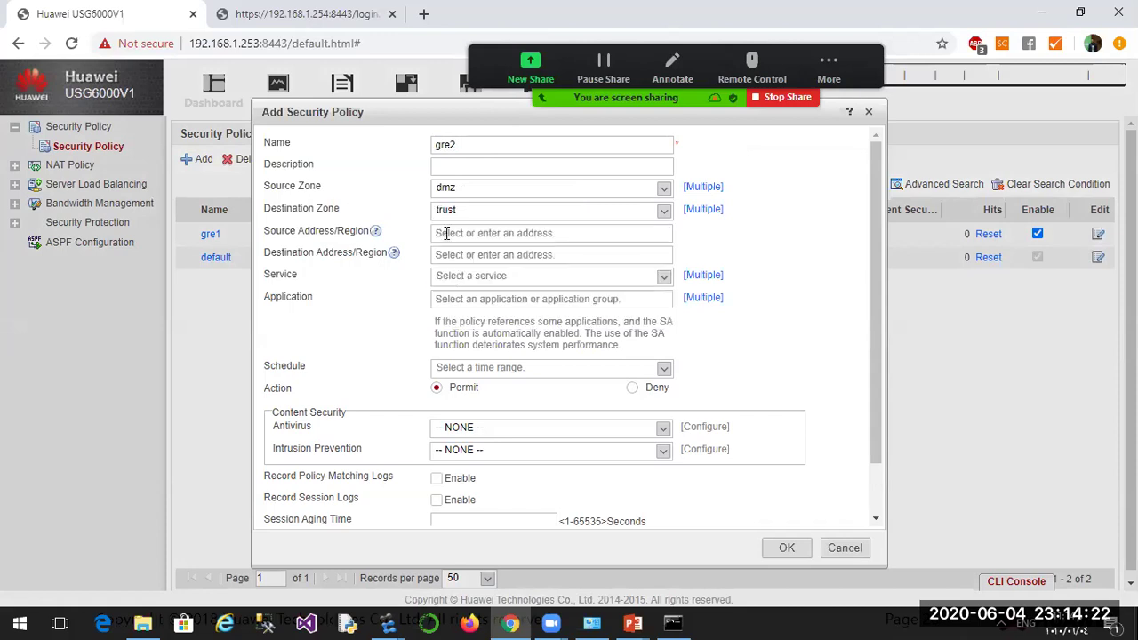
# Give gre2 source 10.1.2.0/24 and destination 10.1.1.0/24, then save it.
pyautogui.click(448, 233)
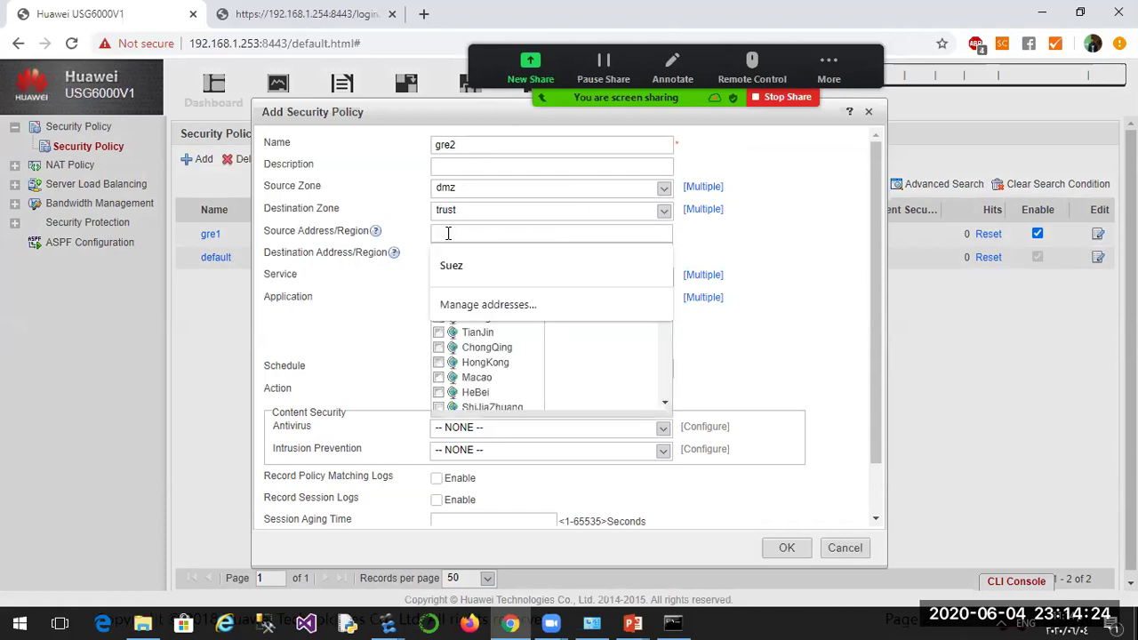
pyautogui.write('10.1.2.0/24')
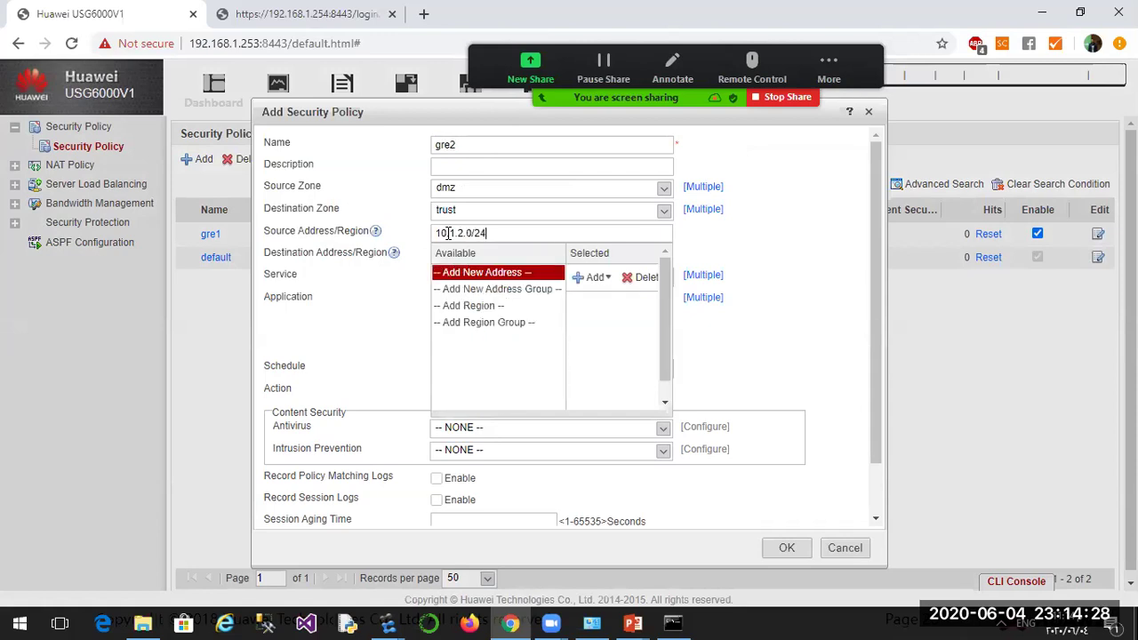
pyautogui.click(438, 272)
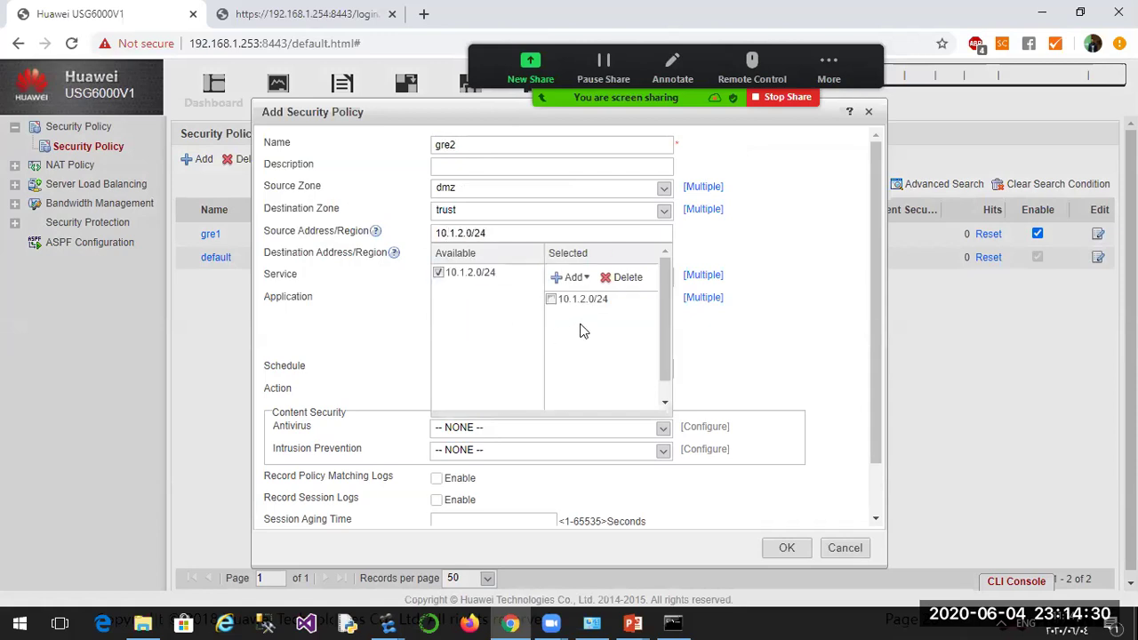
pyautogui.click(752, 258)
pyautogui.click(483, 255)
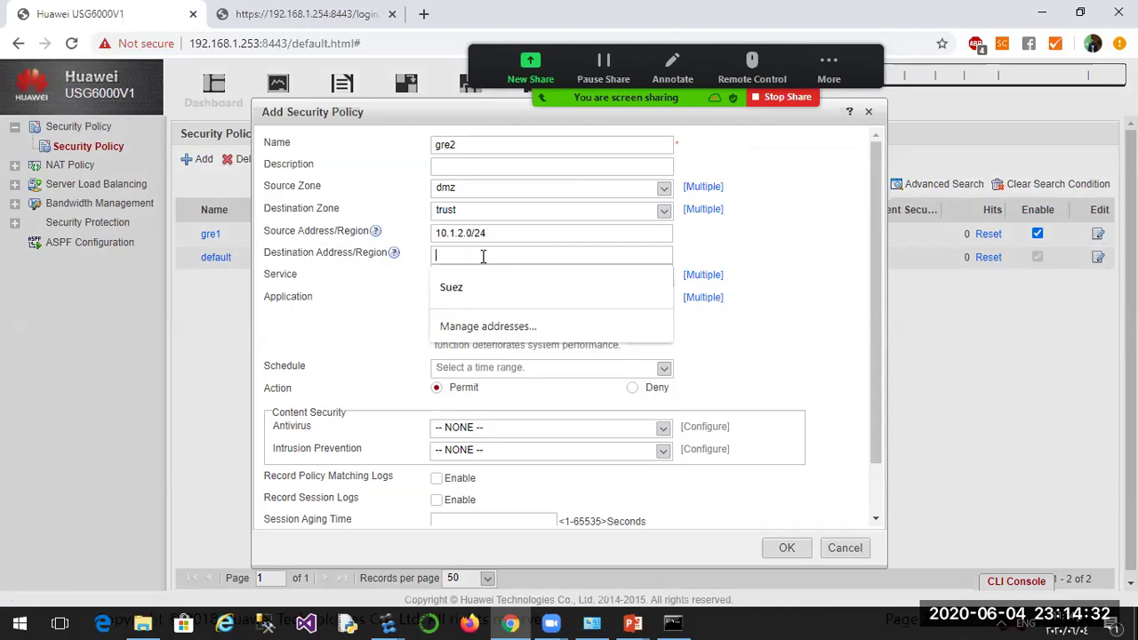
pyautogui.write('10.1.1')
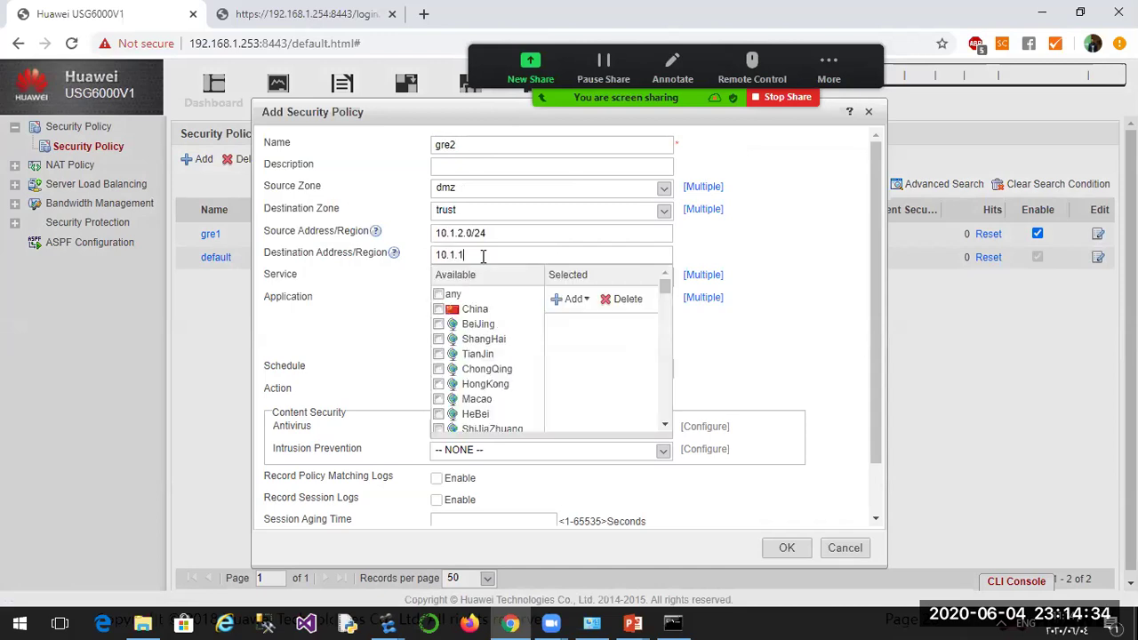
pyautogui.write('.0/24')
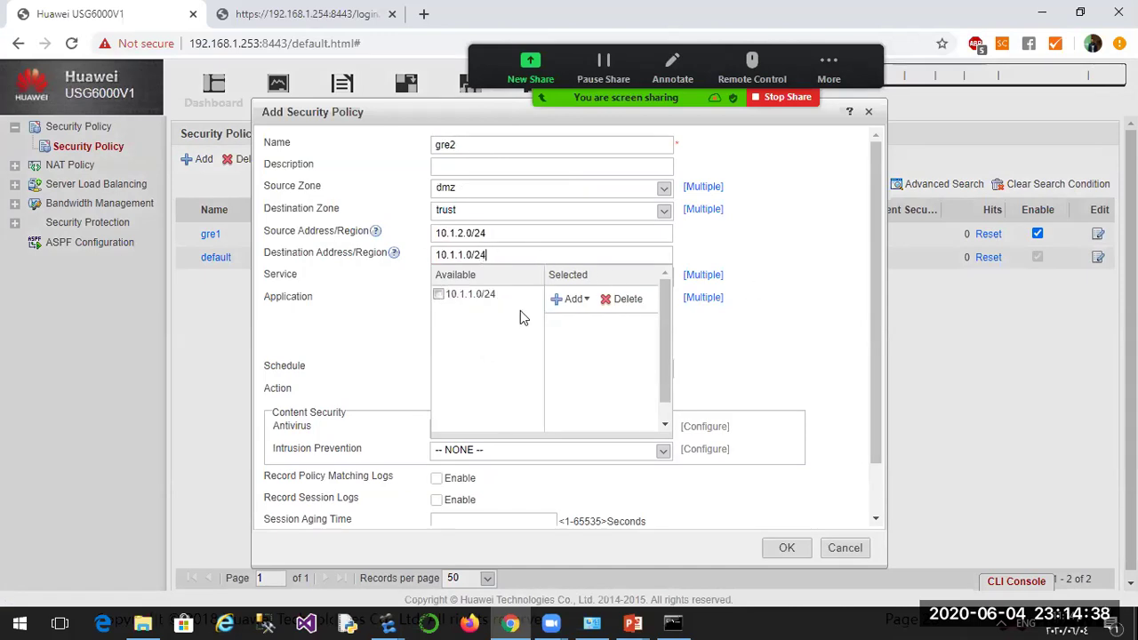
pyautogui.click(438, 295)
pyautogui.click(795, 254)
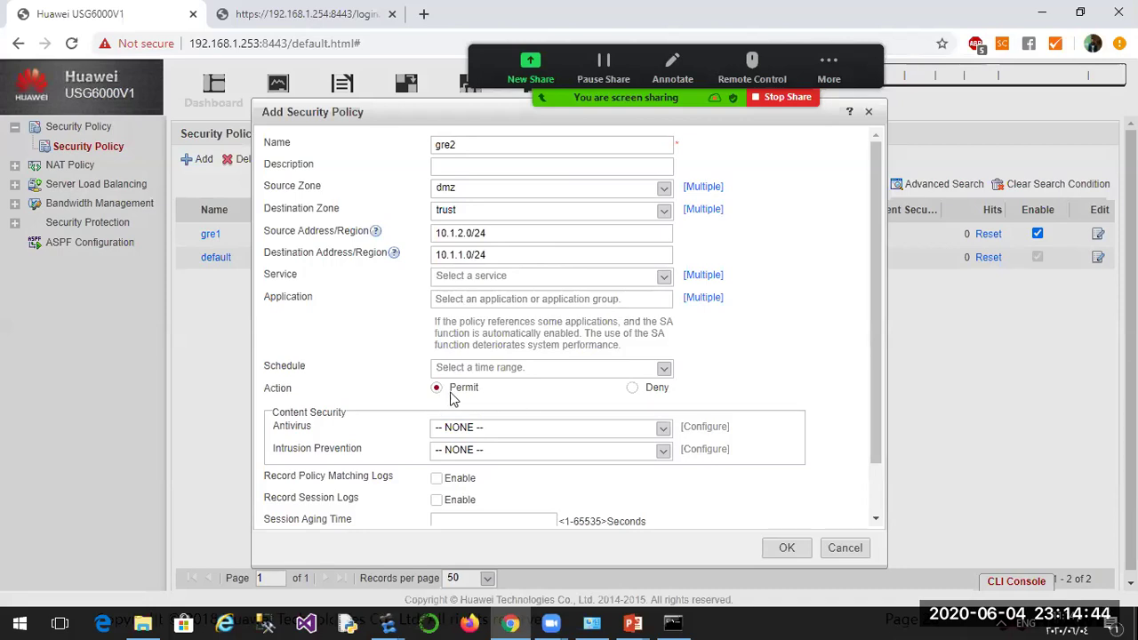
pyautogui.click(786, 544)
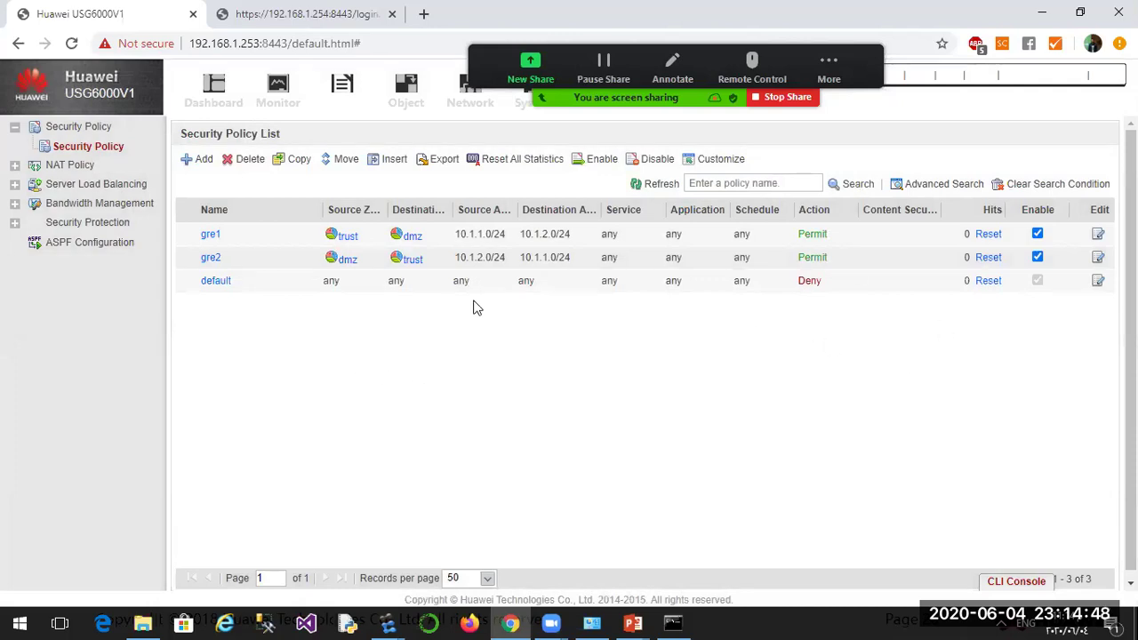
# Add a security policy form named gre3 with local chosen as source zone.
pyautogui.click(197, 159)
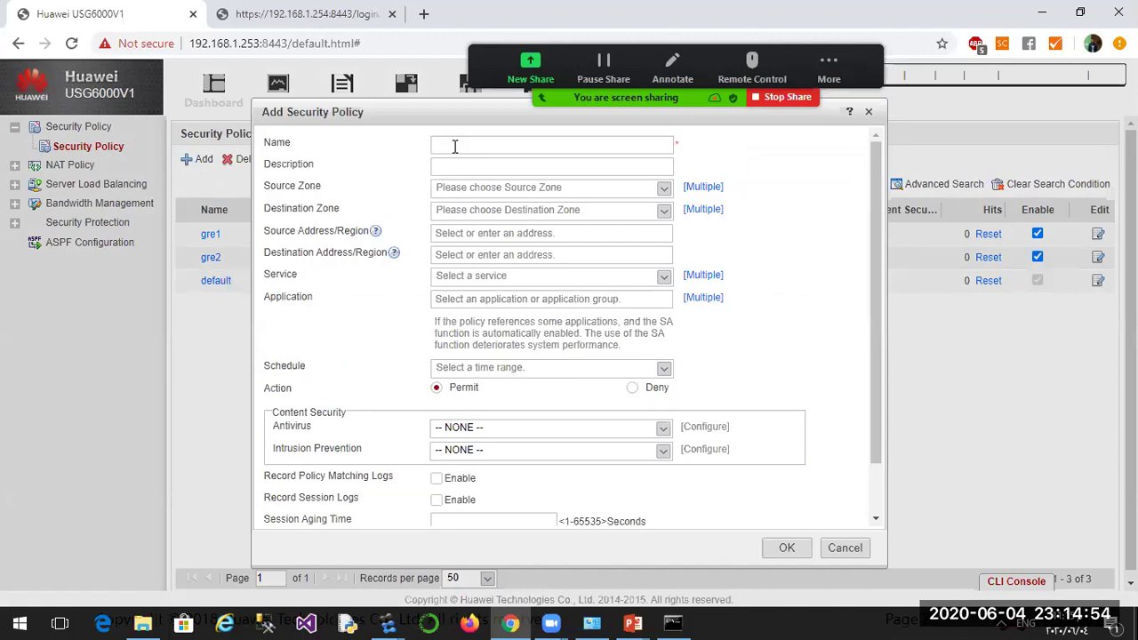
pyautogui.write('gre3')
pyautogui.click(439, 187)
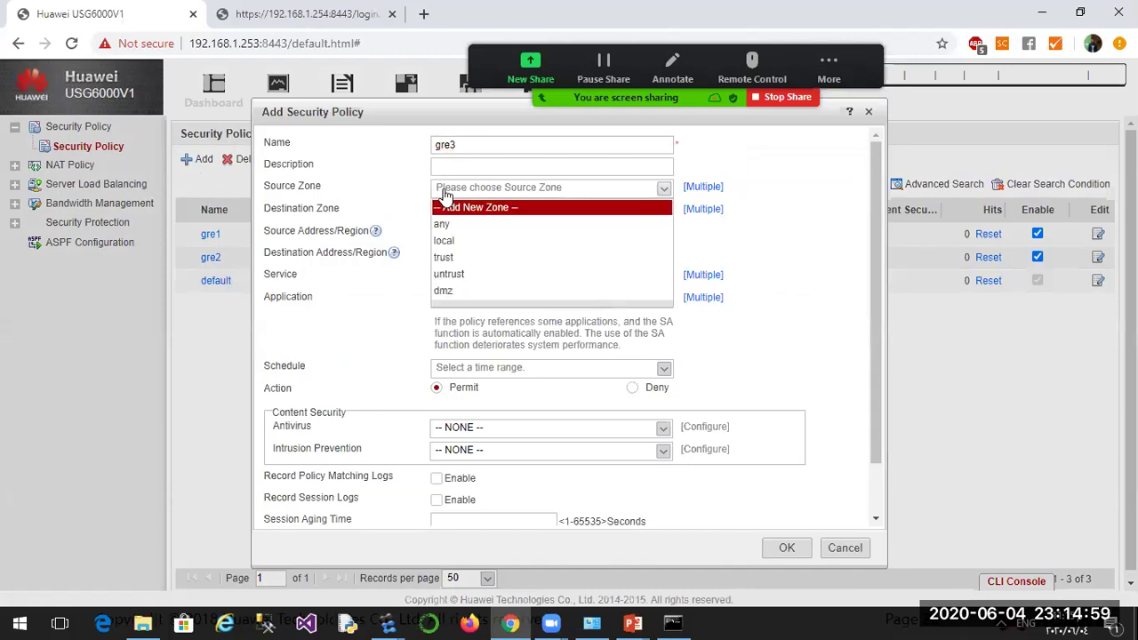
pyautogui.click(448, 245)
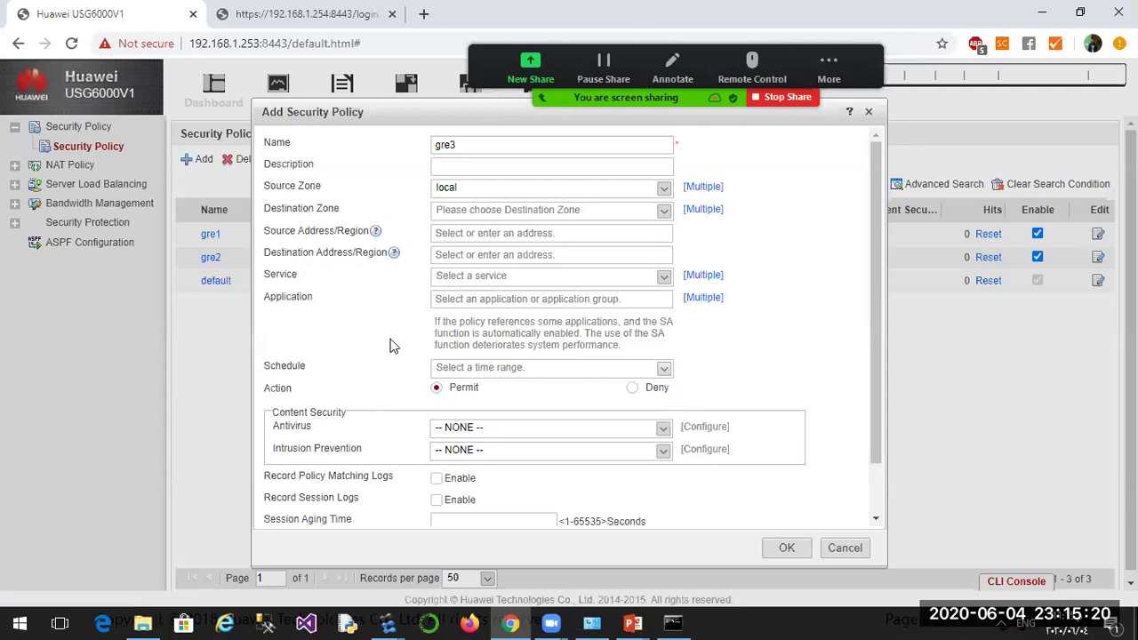
# Set gre3's source zone to both local and untrust.
pyautogui.click(689, 194)
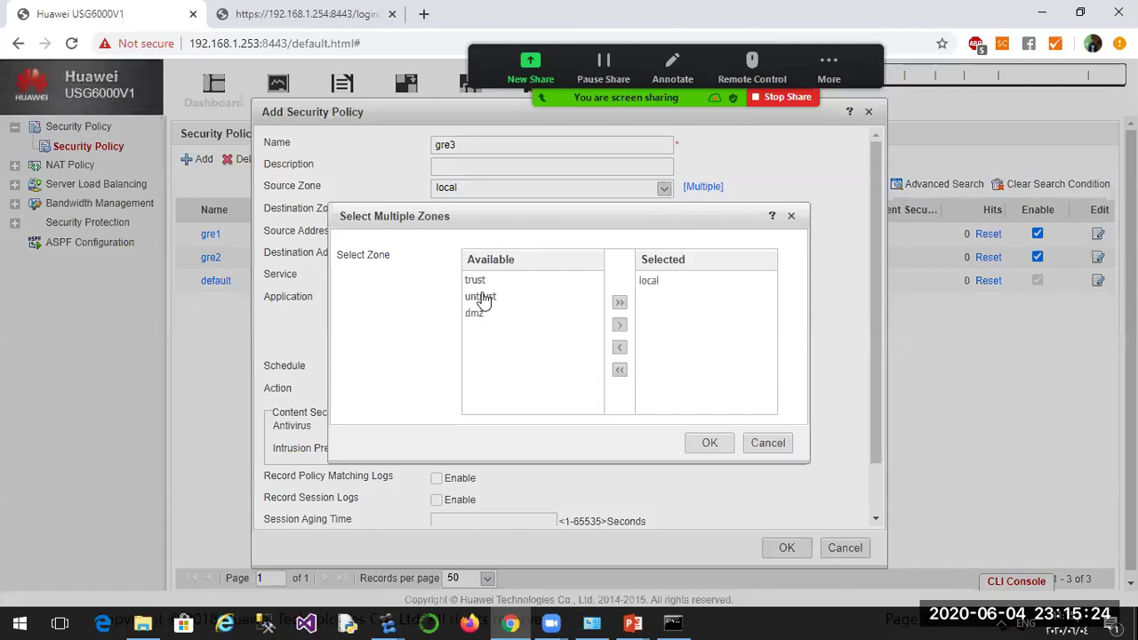
pyautogui.click(483, 299)
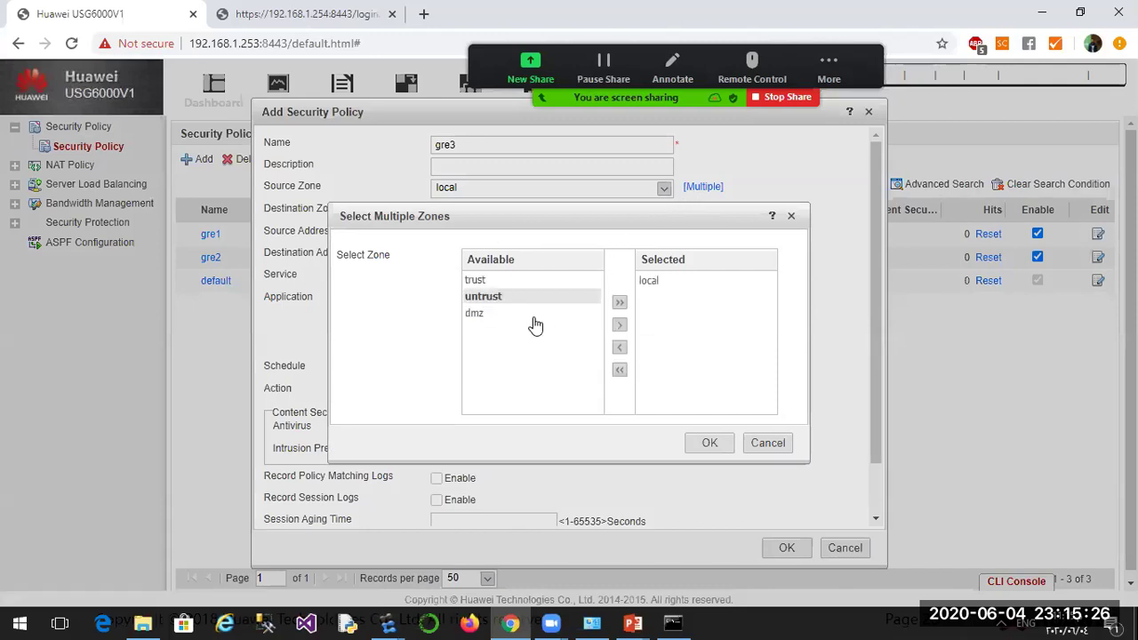
pyautogui.click(620, 324)
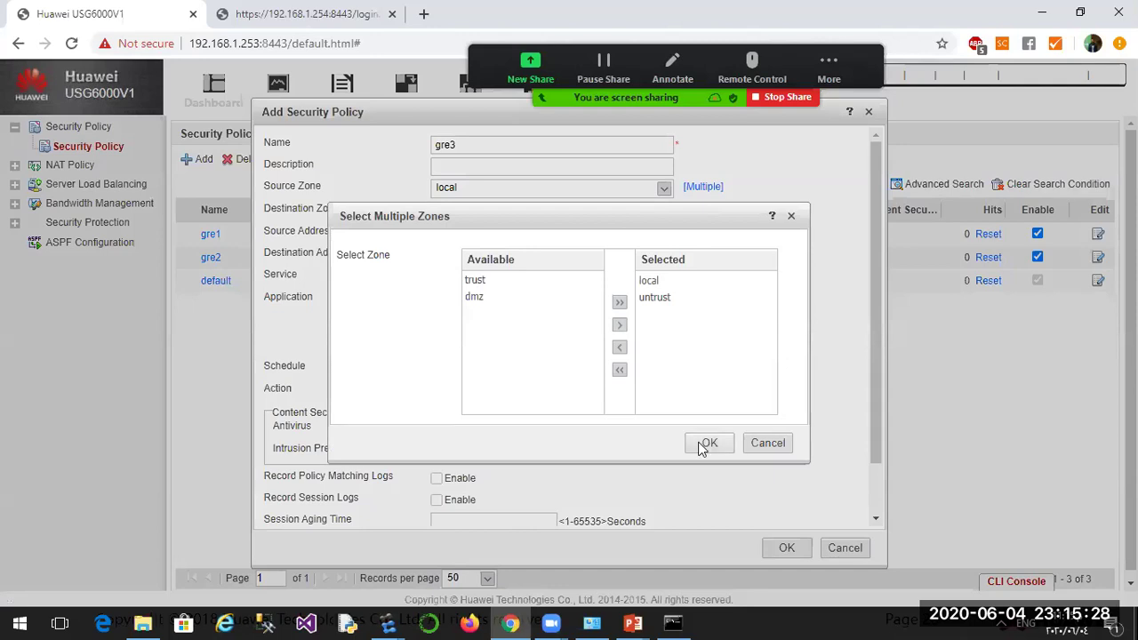
pyautogui.click(710, 443)
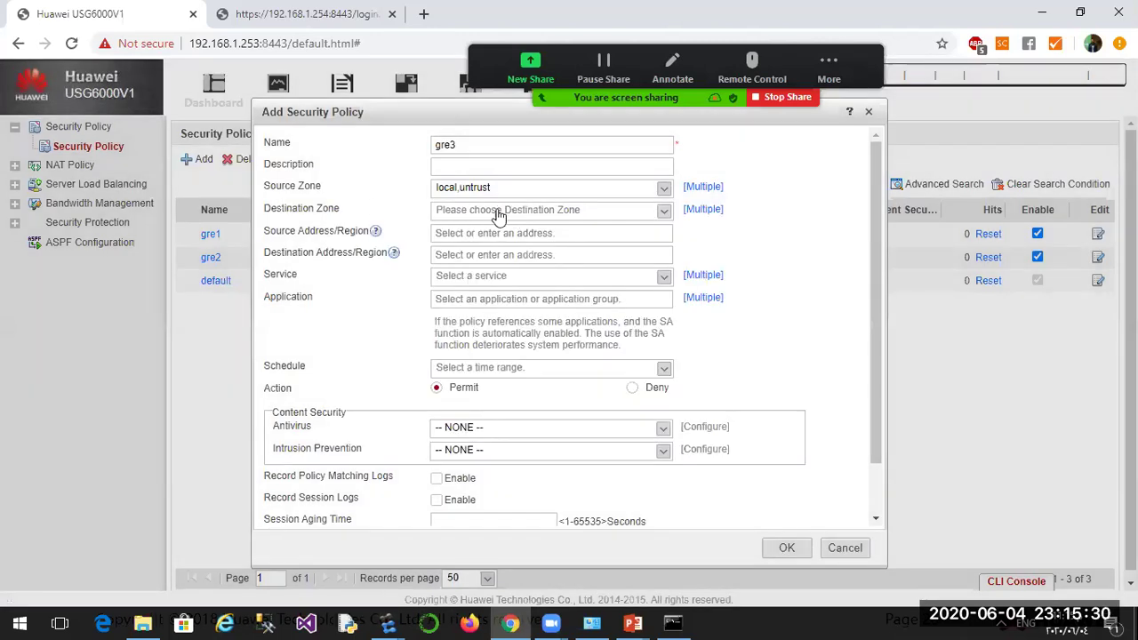
# Set gre3's destination zone to both local and untrust.
pyautogui.click(599, 216)
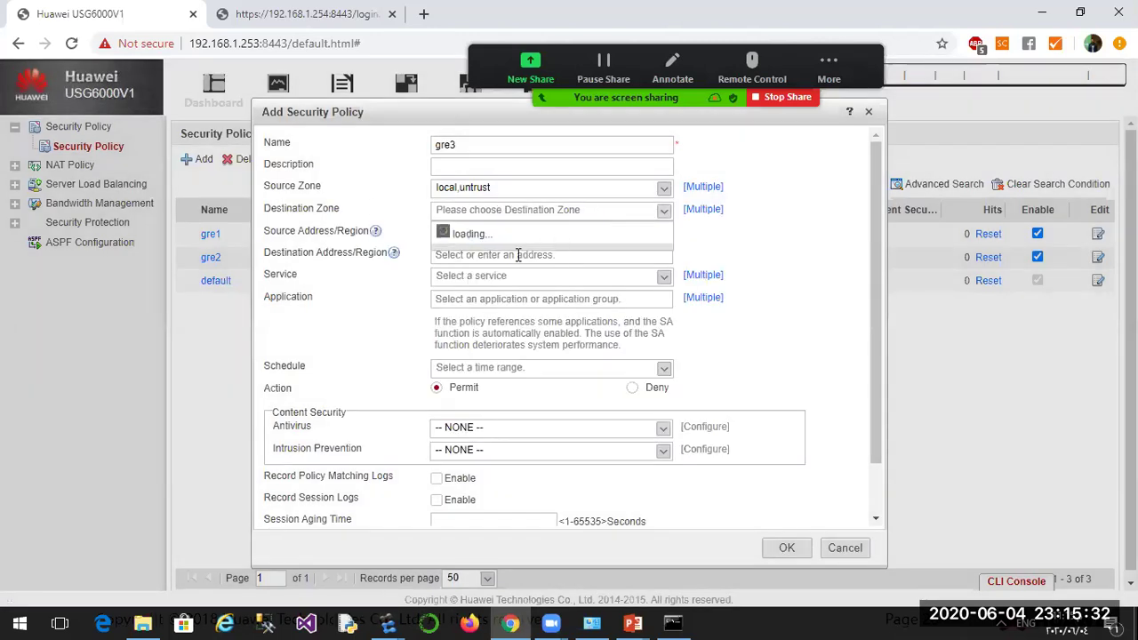
pyautogui.click(532, 248)
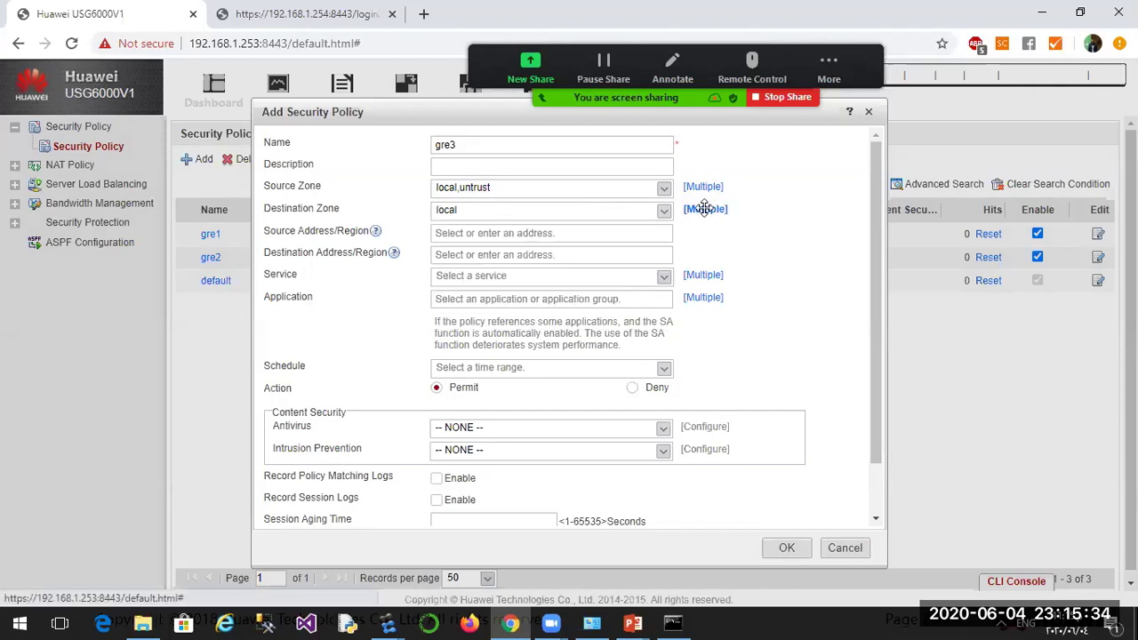
pyautogui.click(707, 209)
pyautogui.doubleClick(480, 298)
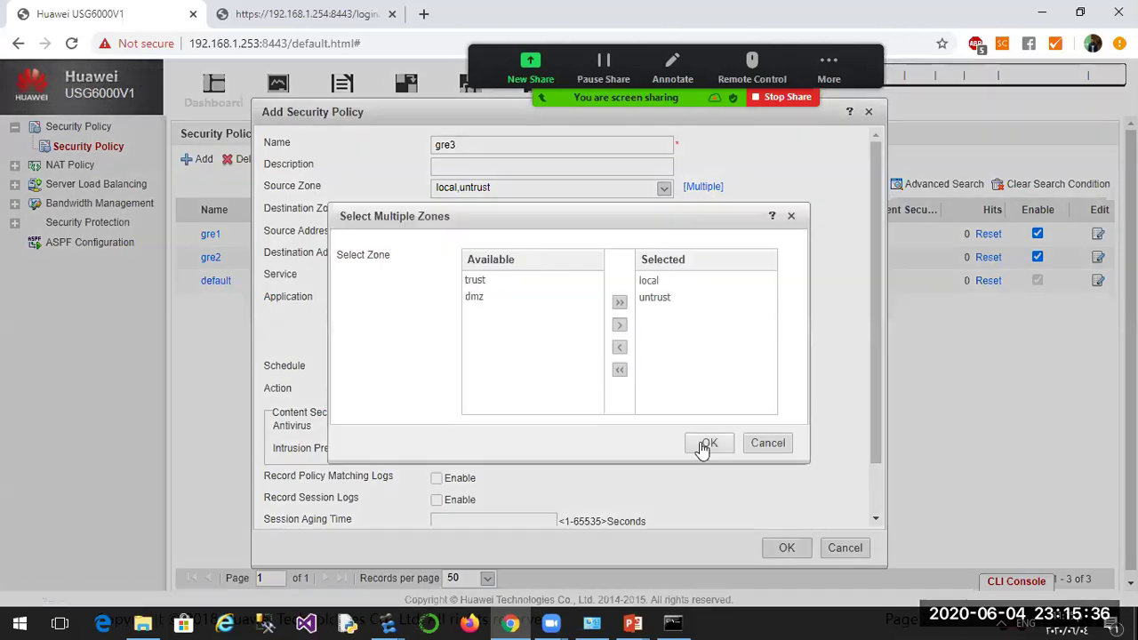
pyautogui.click(709, 443)
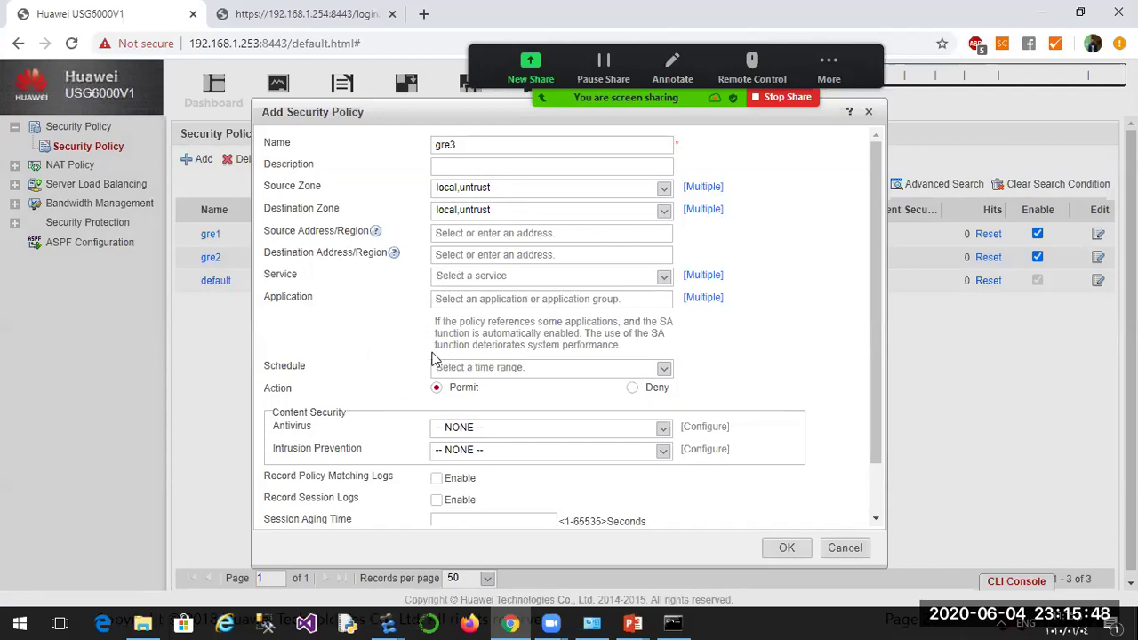
# Save gre3 with the service left empty (any), then bring up the eNSP window previews.
pyautogui.click(659, 280)
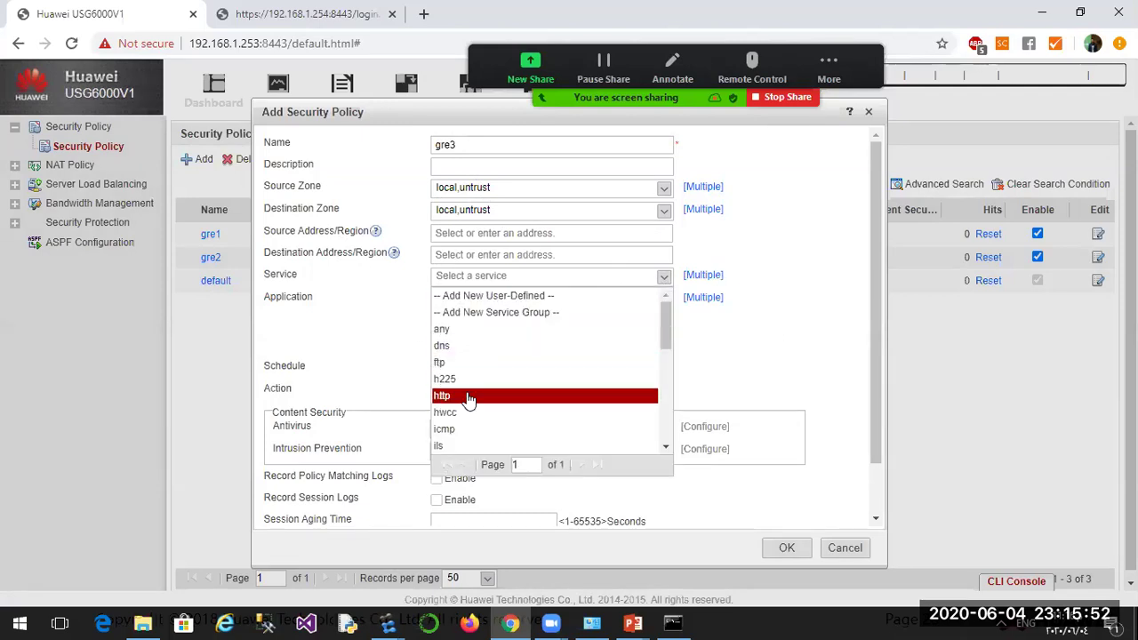
pyautogui.scroll(-3, 458, 400)
pyautogui.scroll(3, 447, 402)
pyautogui.scroll(-6, 447, 402)
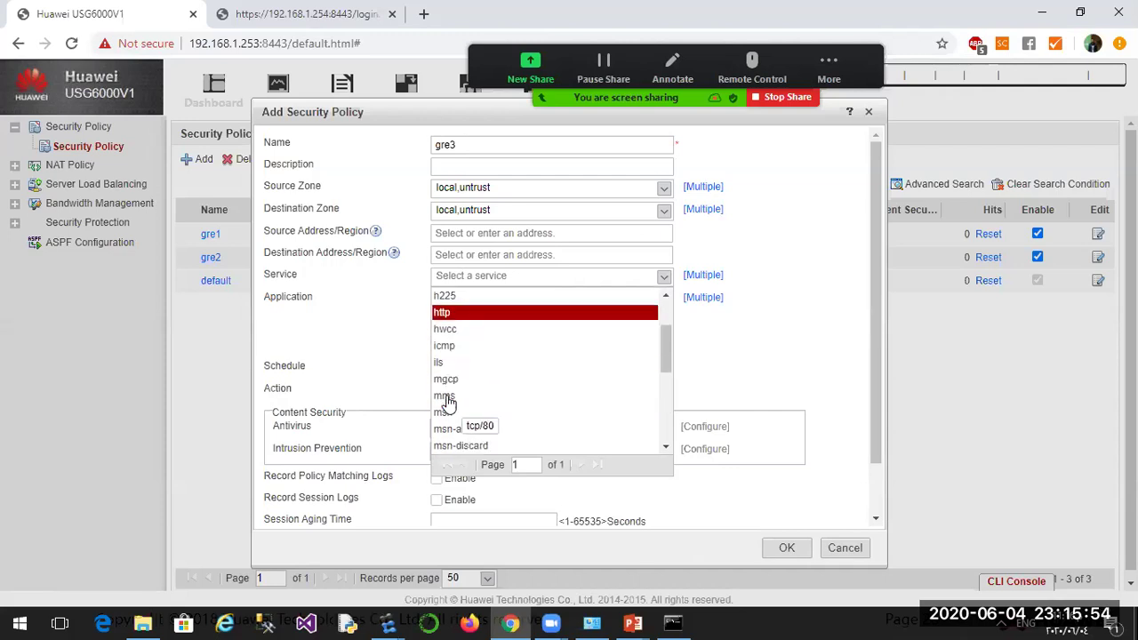
pyautogui.scroll(-1, 480, 394)
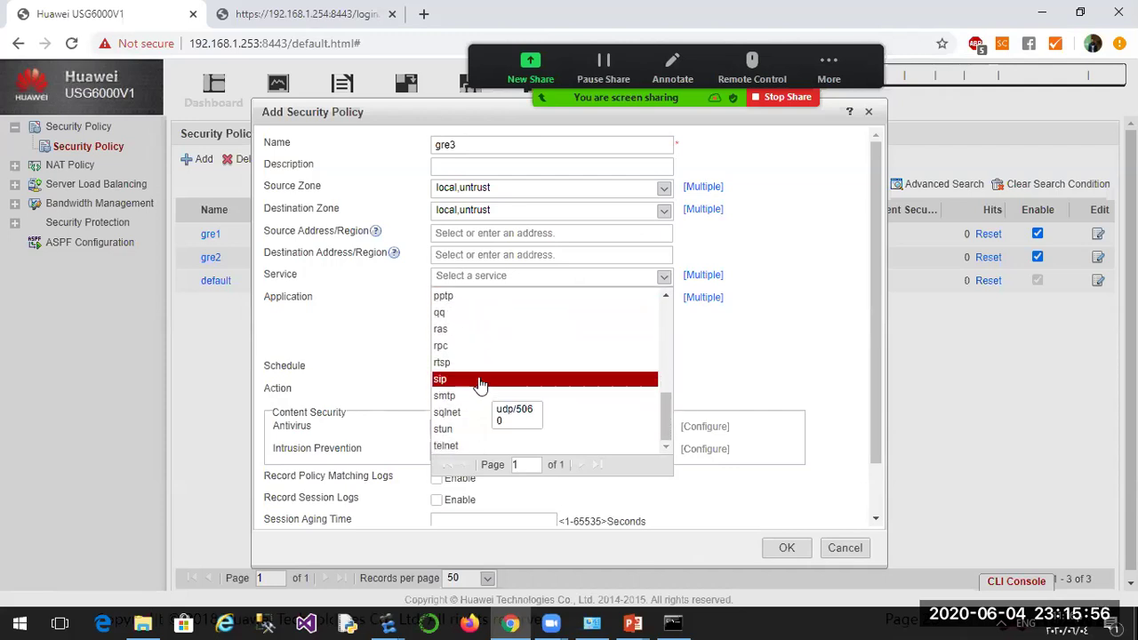
pyautogui.click(491, 276)
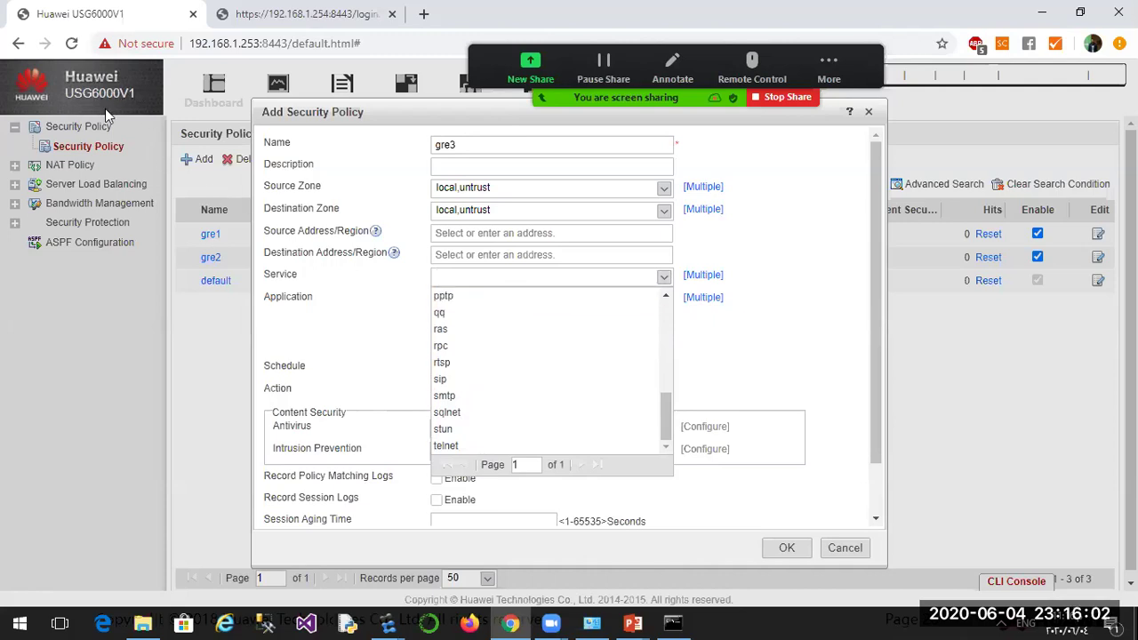
pyautogui.click(762, 358)
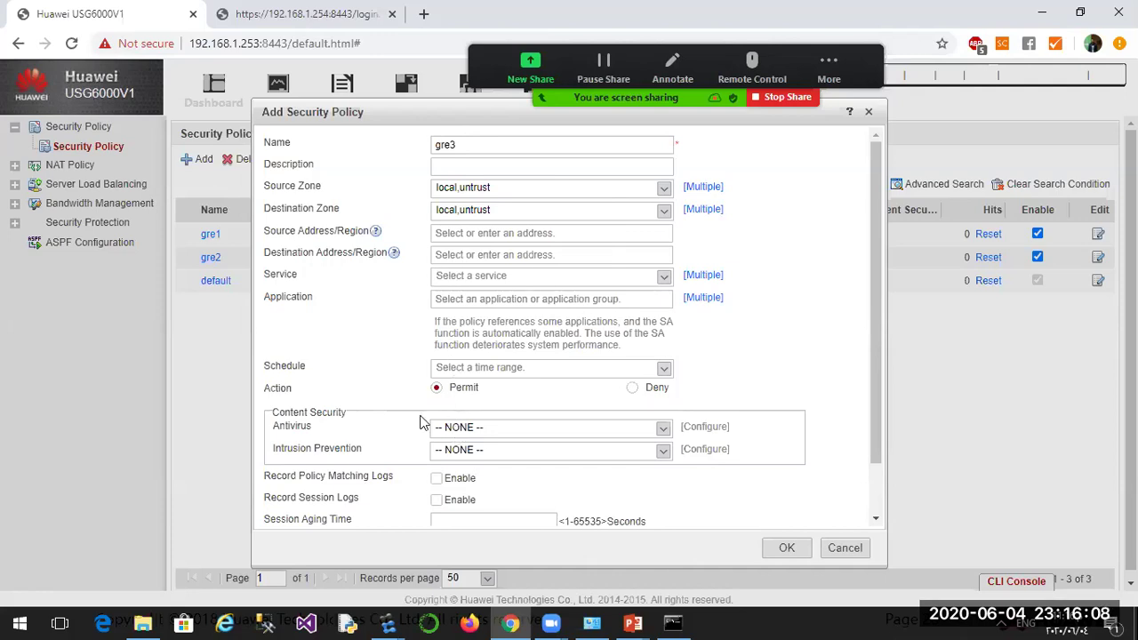
pyautogui.click(786, 549)
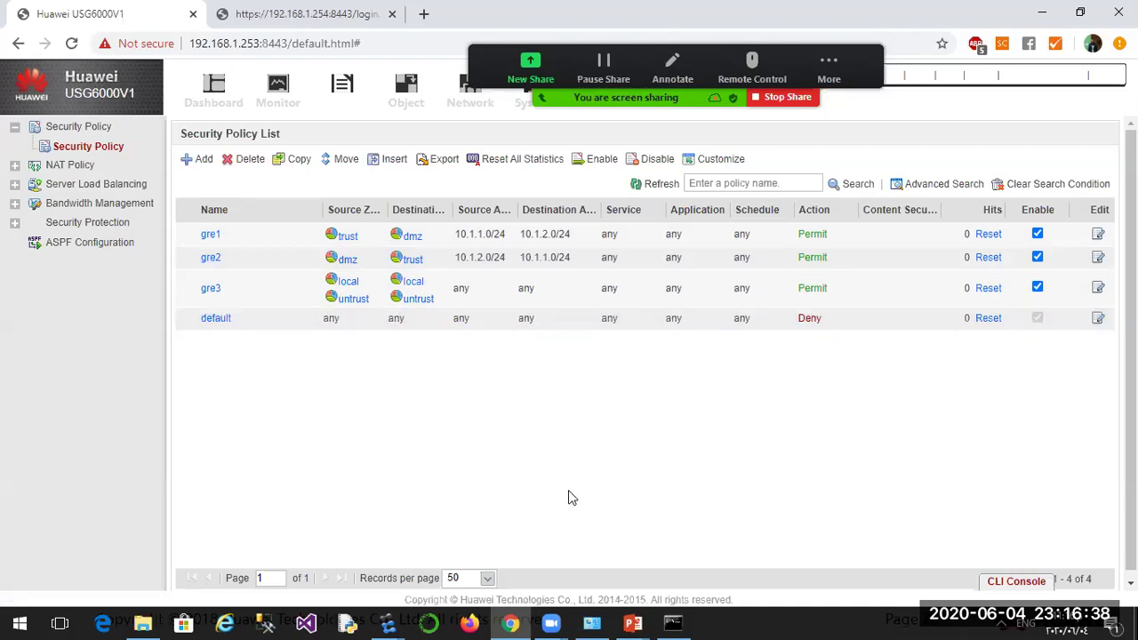
pyautogui.click(387, 622)
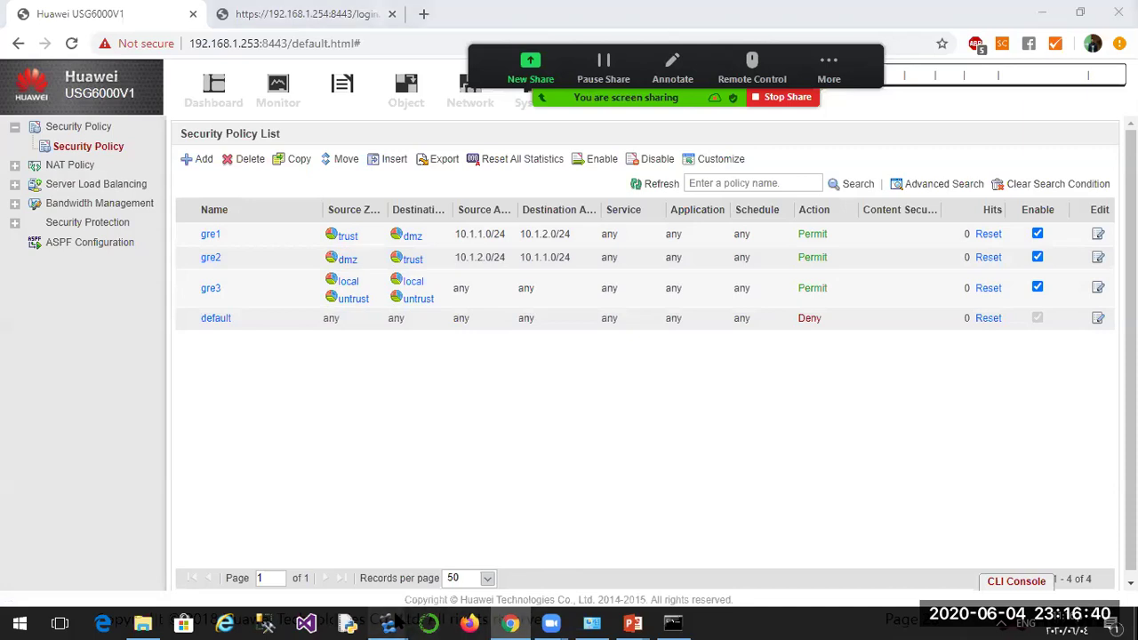
# Return to the eNSP topology and move the LOCAL label beside FW1 slightly upward.
pyautogui.click(356, 556)
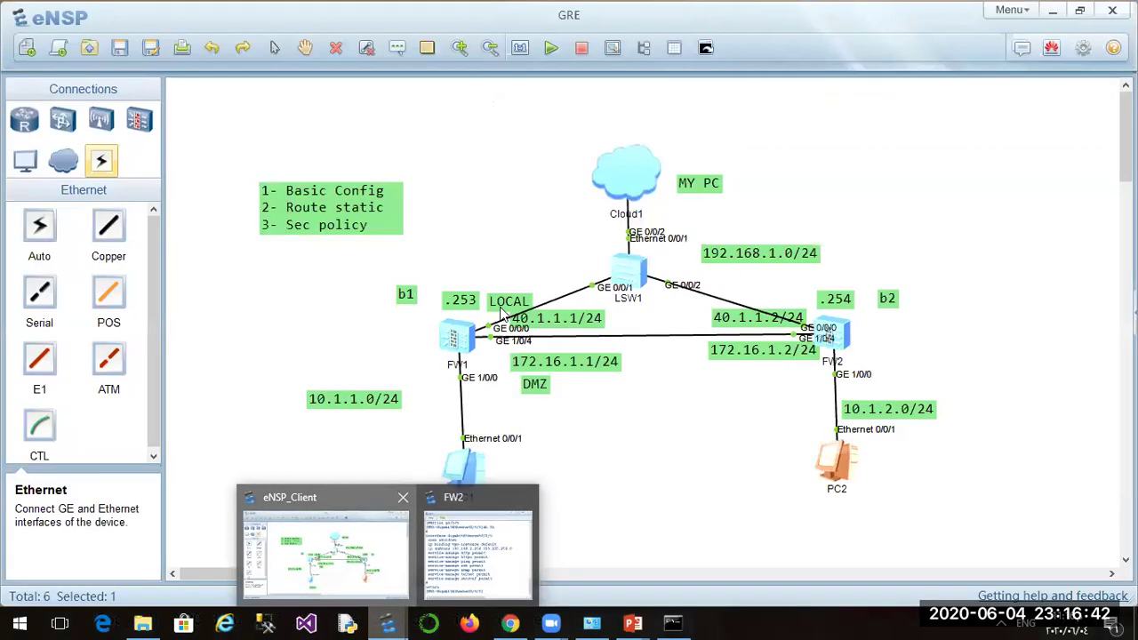
pyautogui.moveTo(510, 305); pyautogui.dragTo(508, 297)
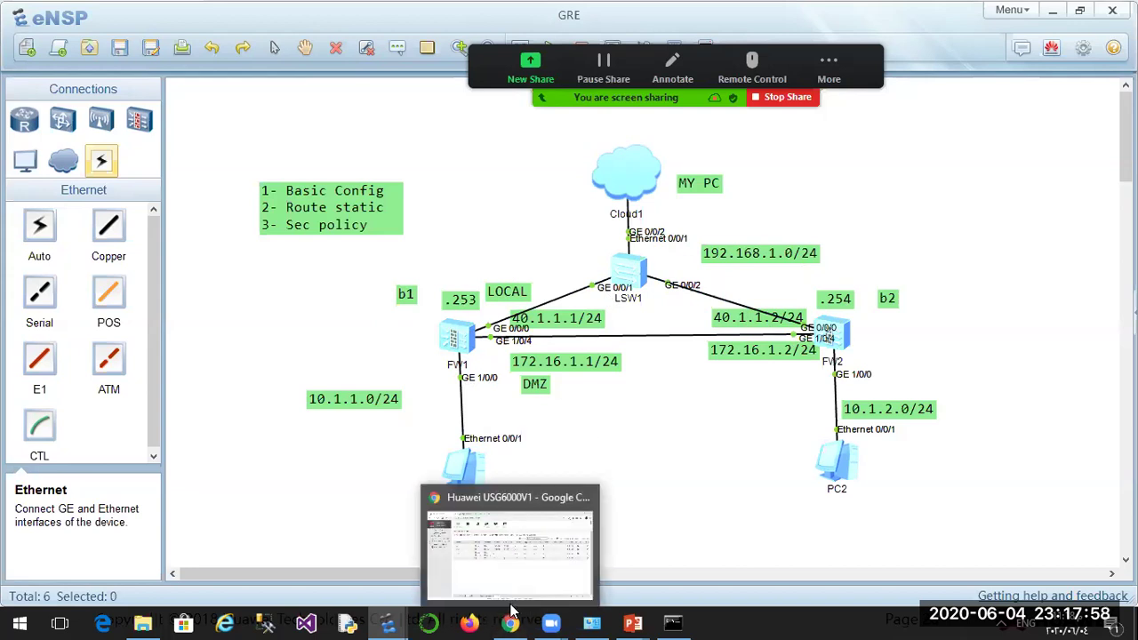
pyautogui.moveTo(513, 612)
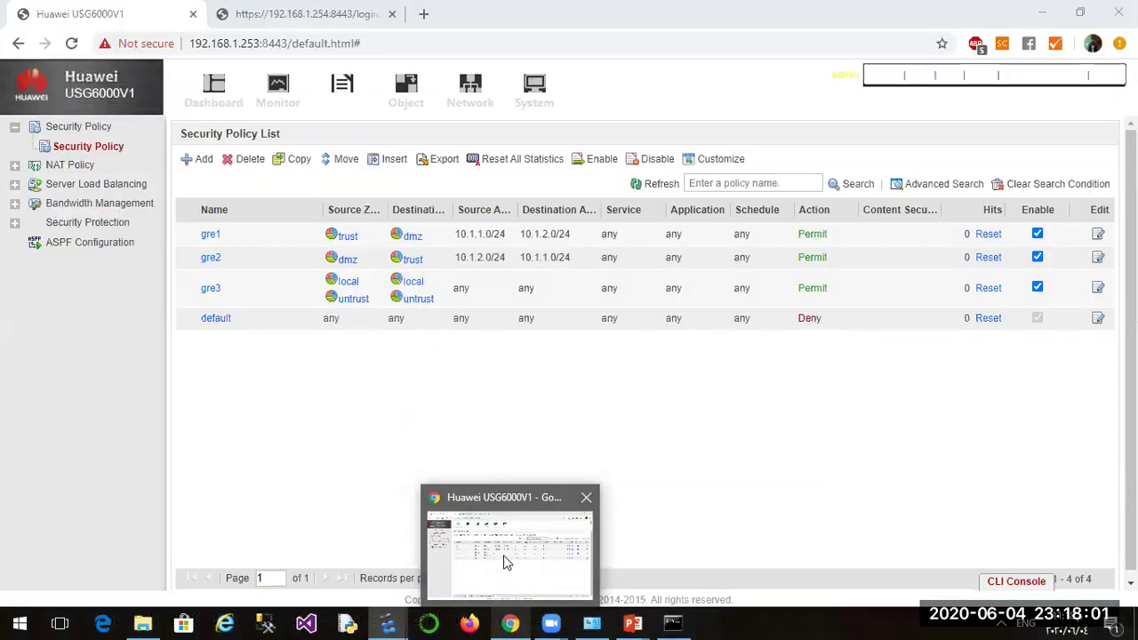
# Bring FW1's web UI back to the front, showing the gre1, gre2 and gre3 policies.
pyautogui.click(509, 562)
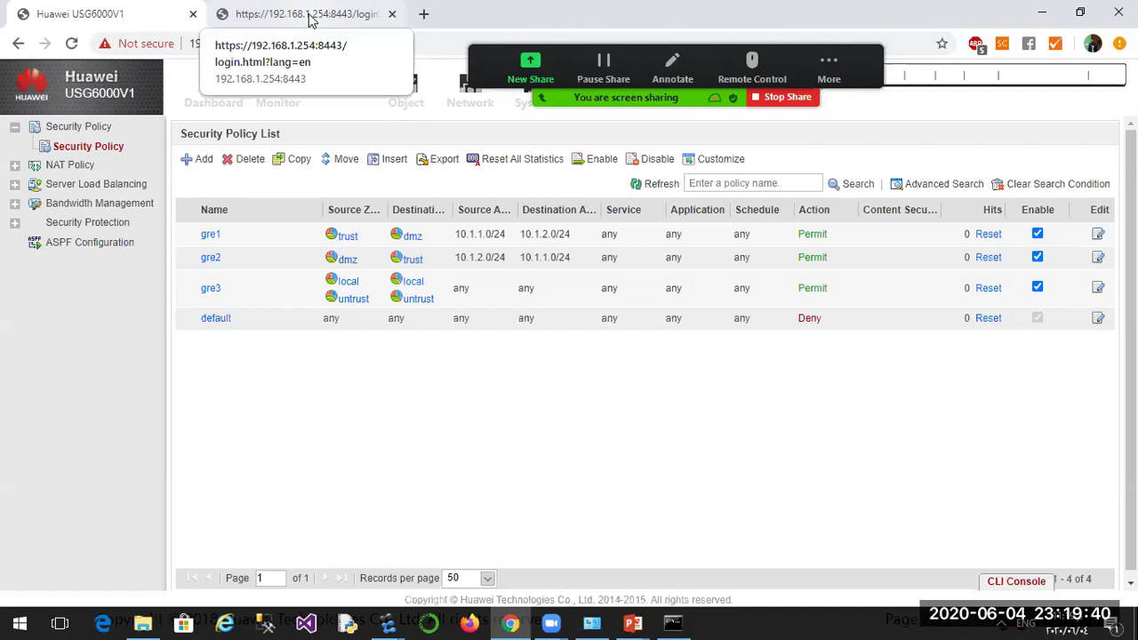
# Load the second firewall's login page, reloading past the too-many-users error until the form appears.
pyautogui.click(311, 18)
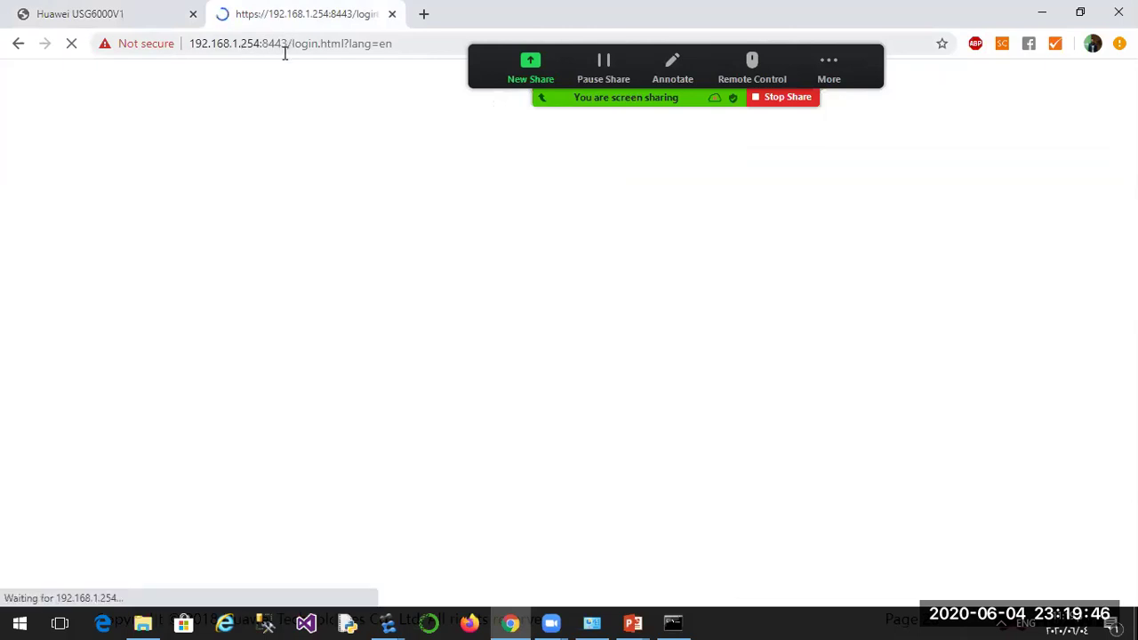
pyautogui.click(73, 49)
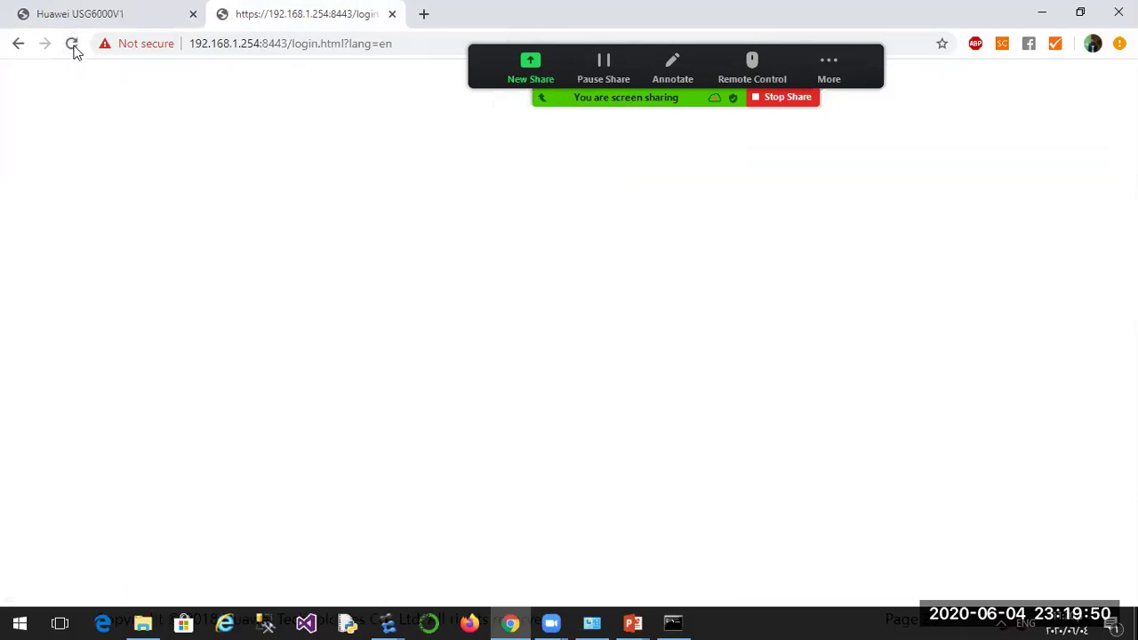
pyautogui.click(72, 46)
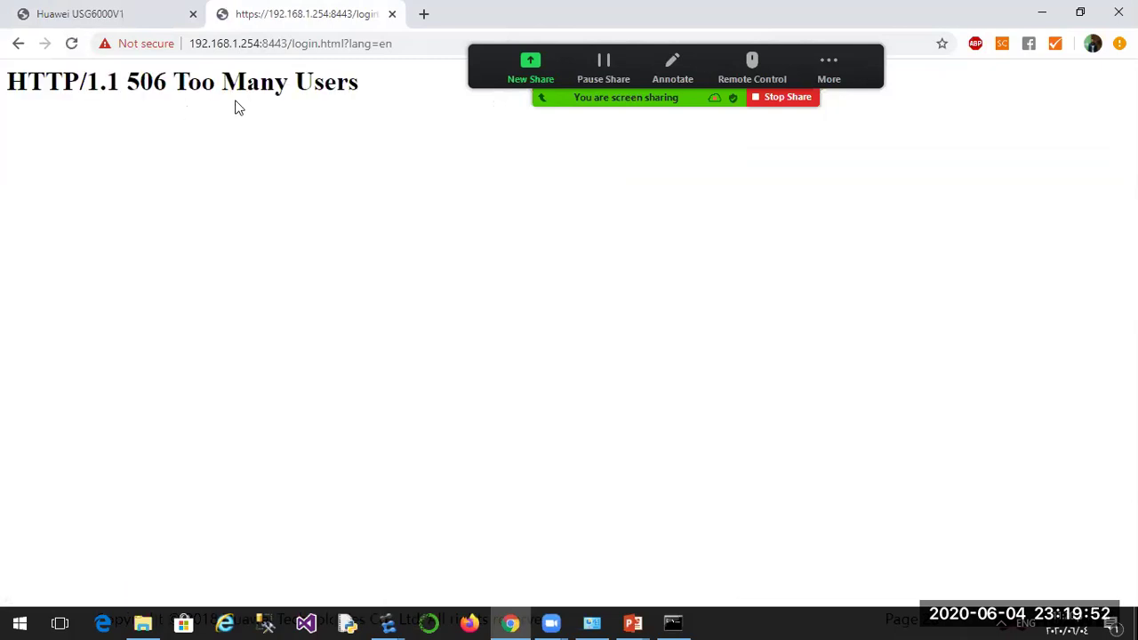
pyautogui.click(72, 44)
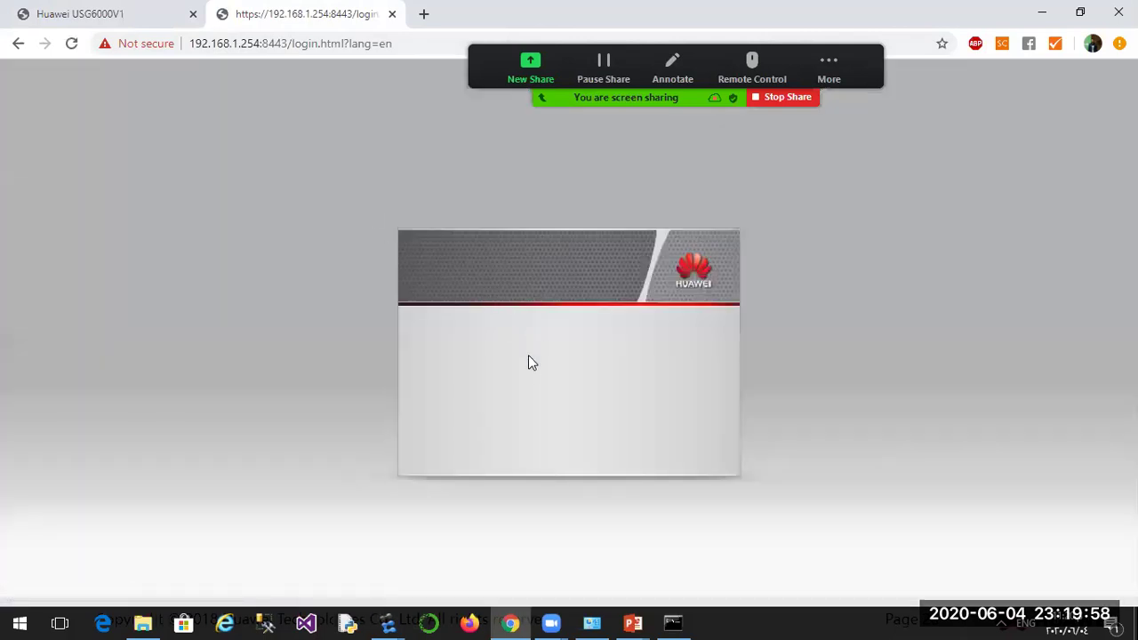
pyautogui.click(72, 43)
pyautogui.click(71, 47)
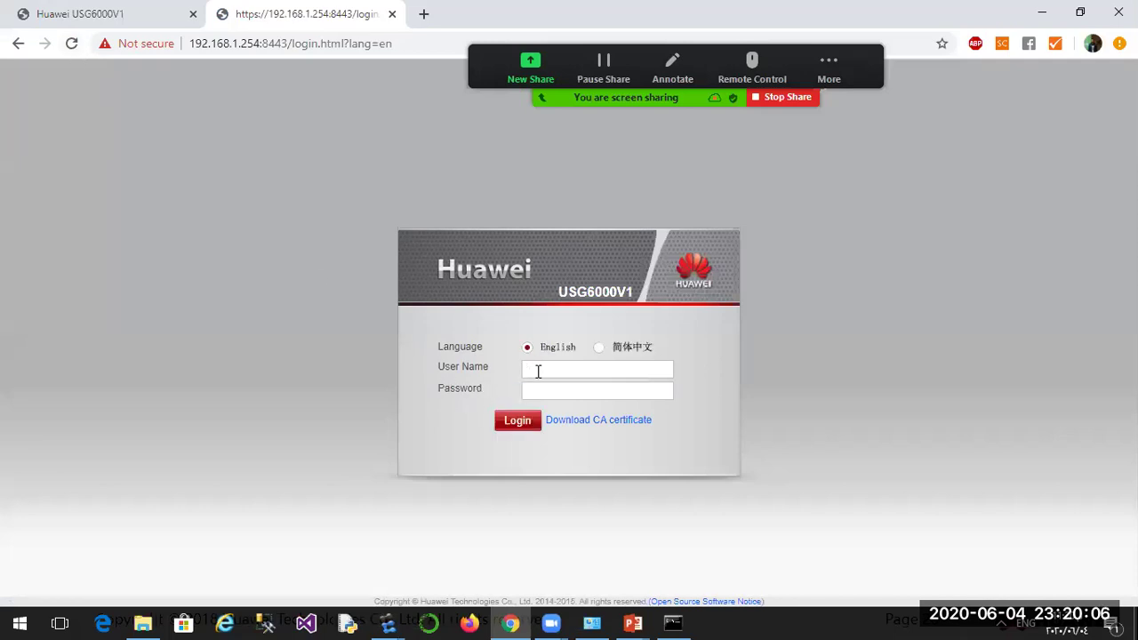
# Log in with the admin credentials and reload until the System management page loads.
pyautogui.write('admmin@12')
pyautogui.click(520, 425)
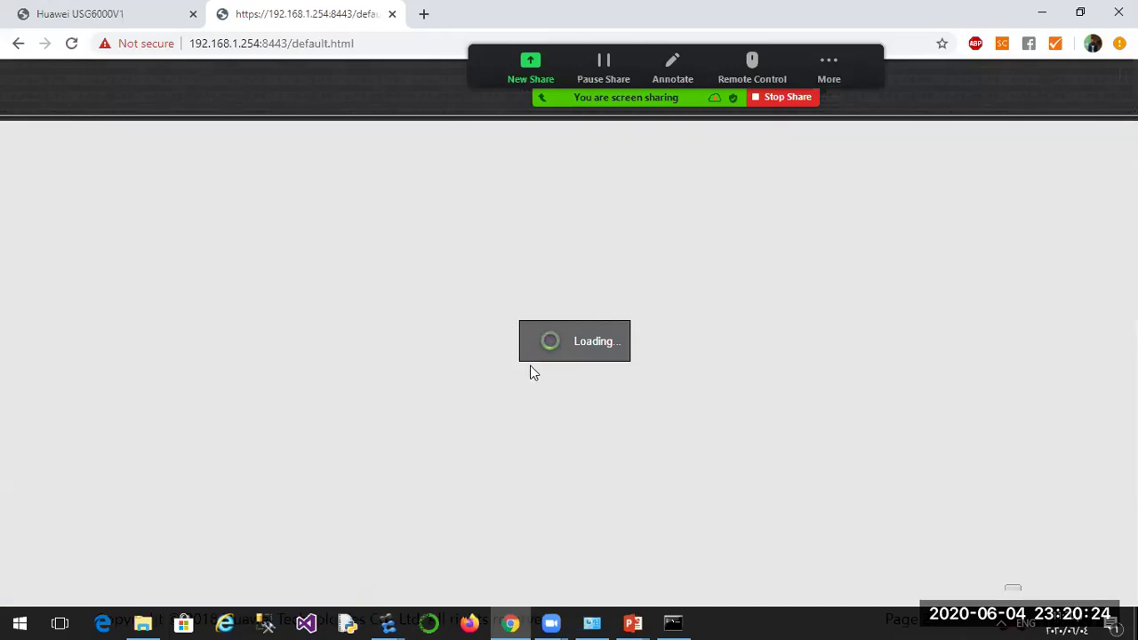
pyautogui.click(73, 44)
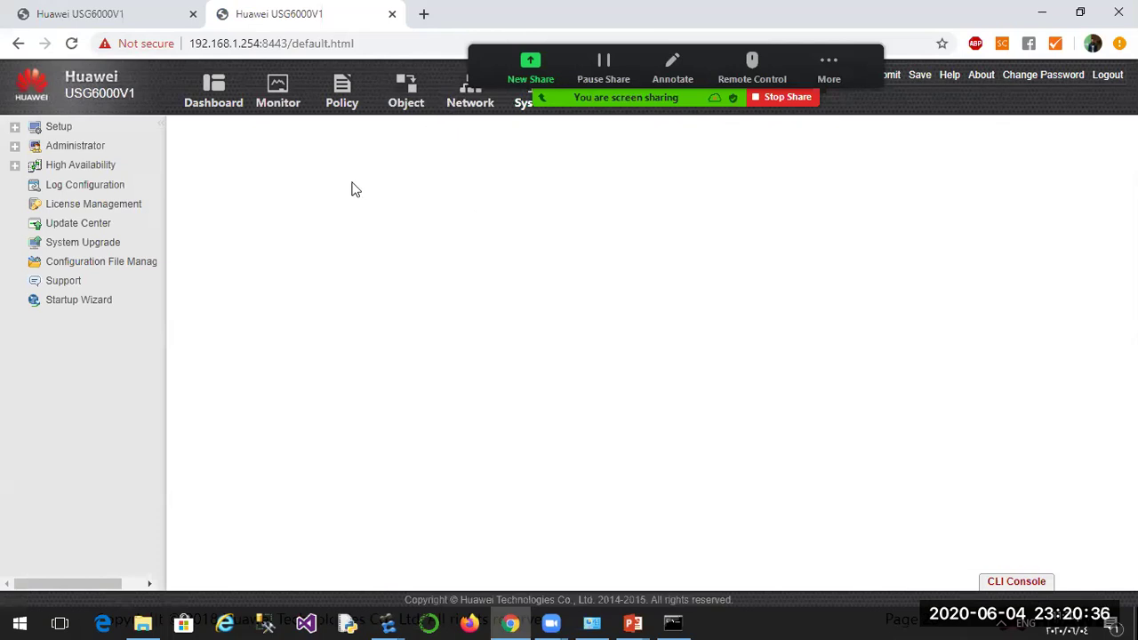
# Go to Policy, dismiss the Startup Wizard, and view FW2's Security Policy list (default deny only).
pyautogui.click(347, 106)
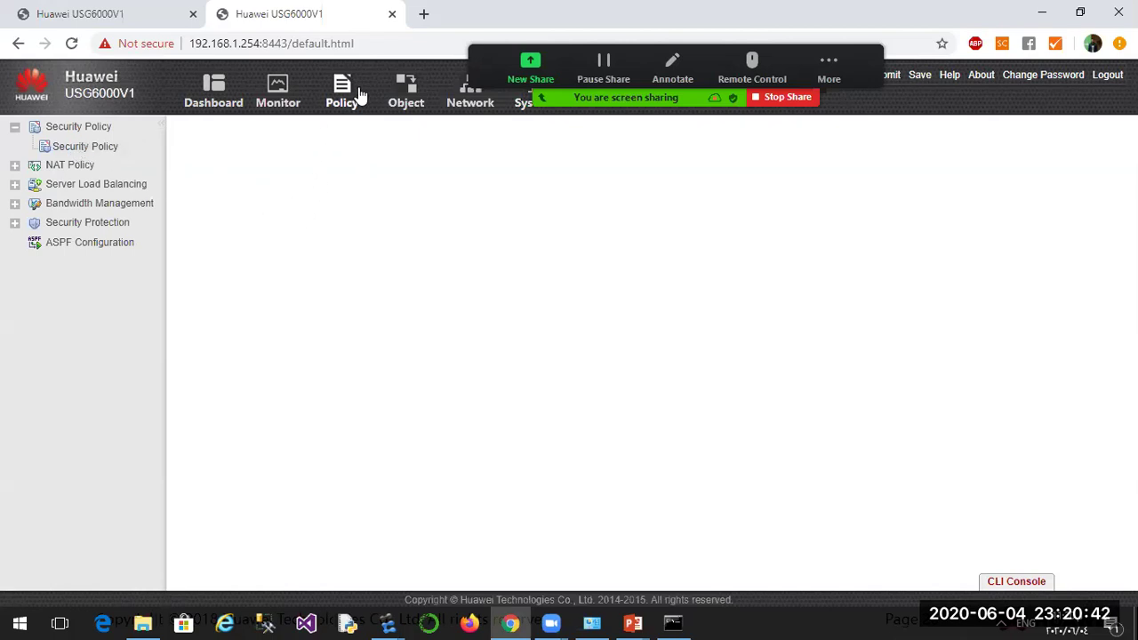
pyautogui.click(73, 43)
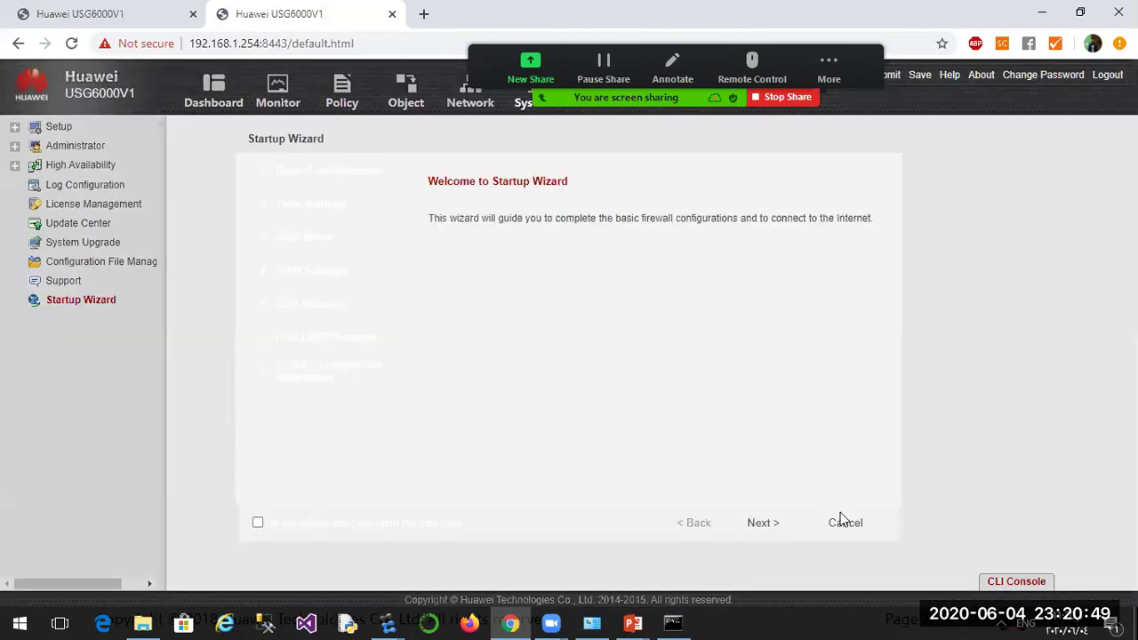
pyautogui.click(844, 522)
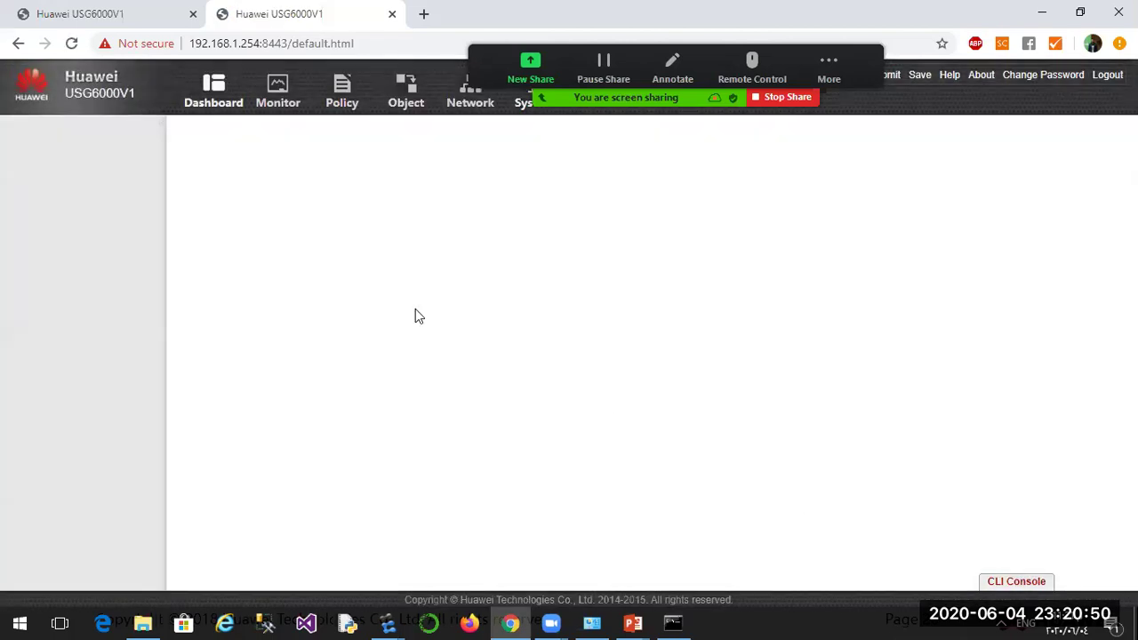
pyautogui.click(336, 102)
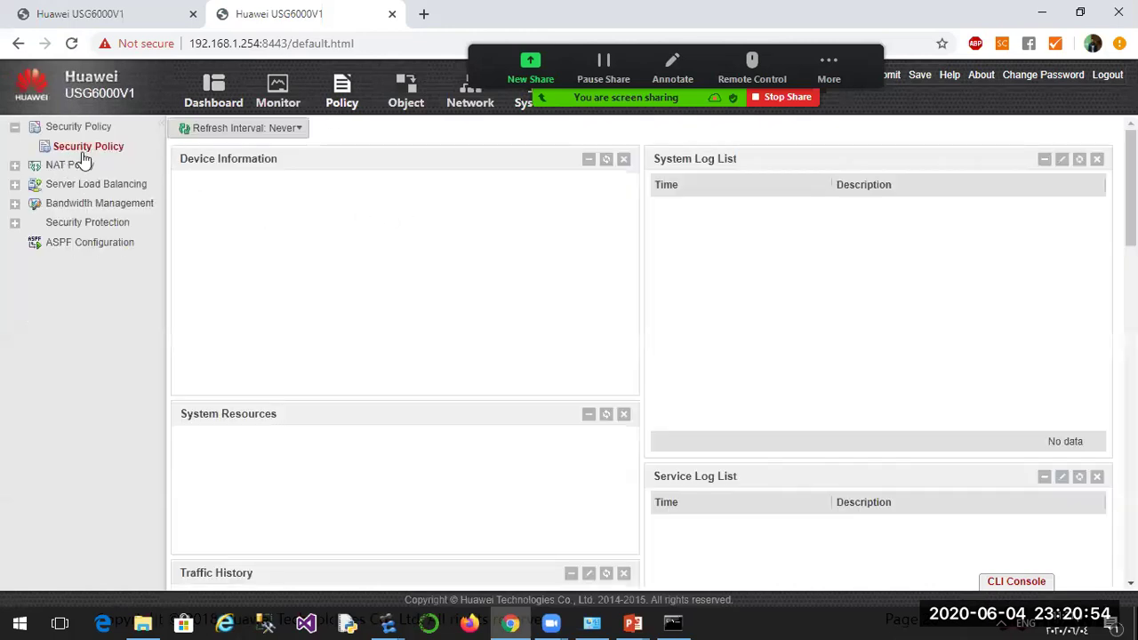
pyautogui.click(78, 147)
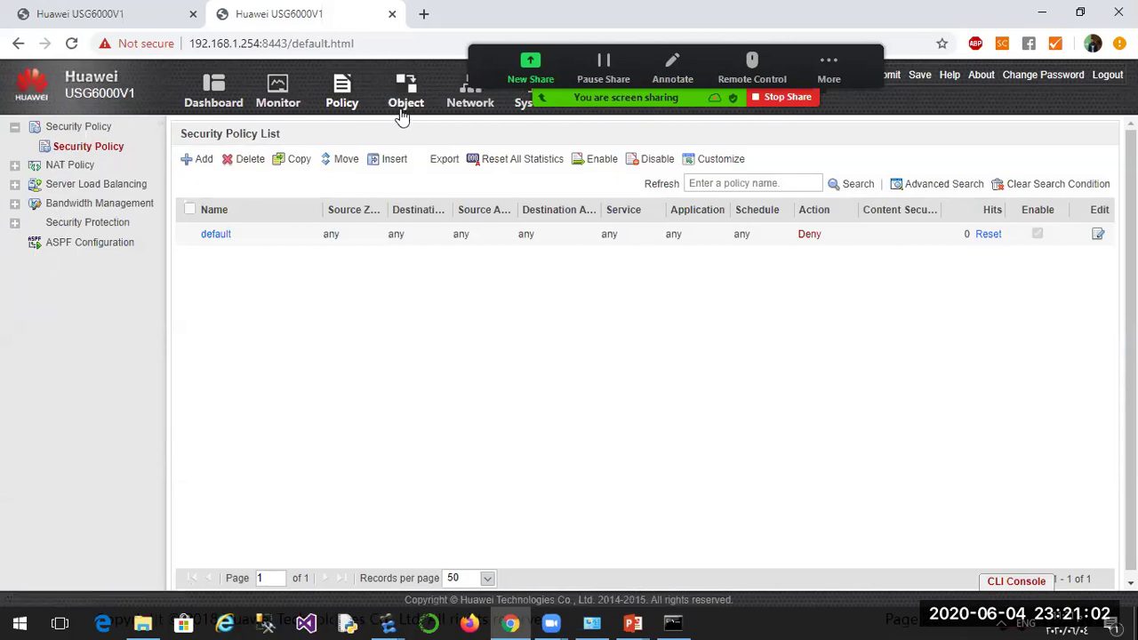
# Delete FW2's Tunnel1 GRE interface from Network > GRE.
pyautogui.click(458, 100)
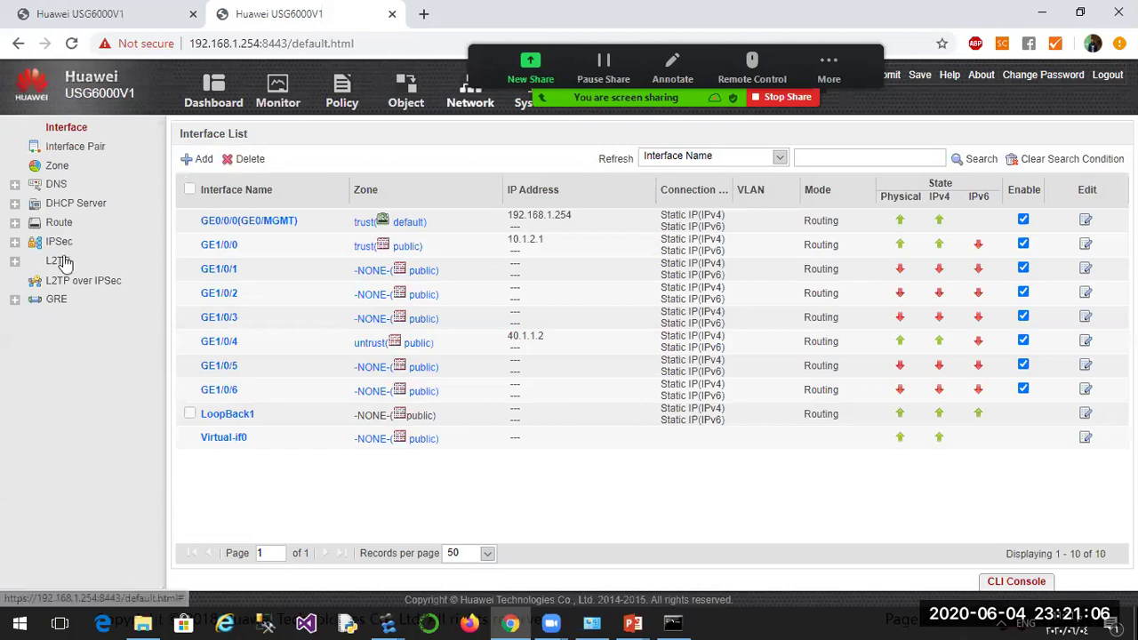
pyautogui.click(58, 300)
pyautogui.click(62, 322)
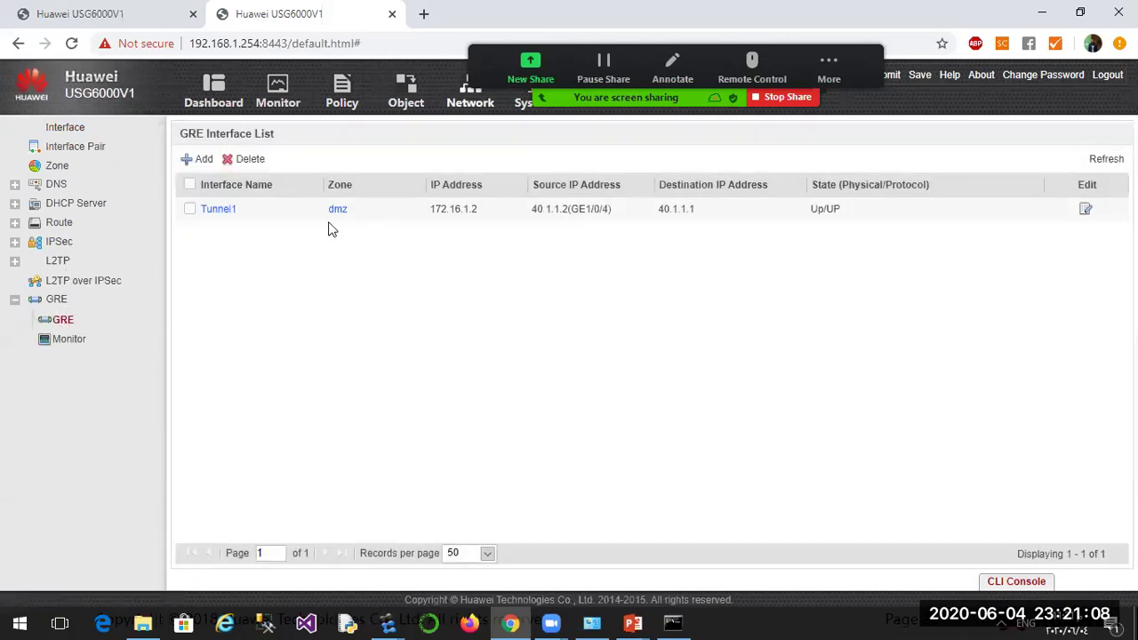
pyautogui.click(188, 209)
pyautogui.click(242, 161)
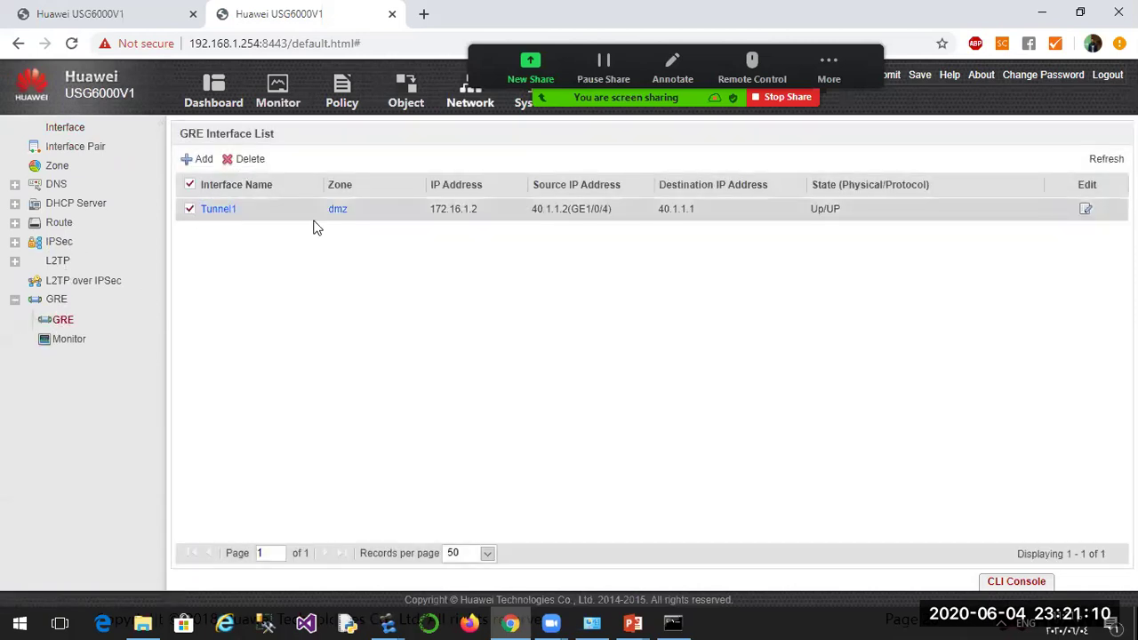
pyautogui.click(634, 417)
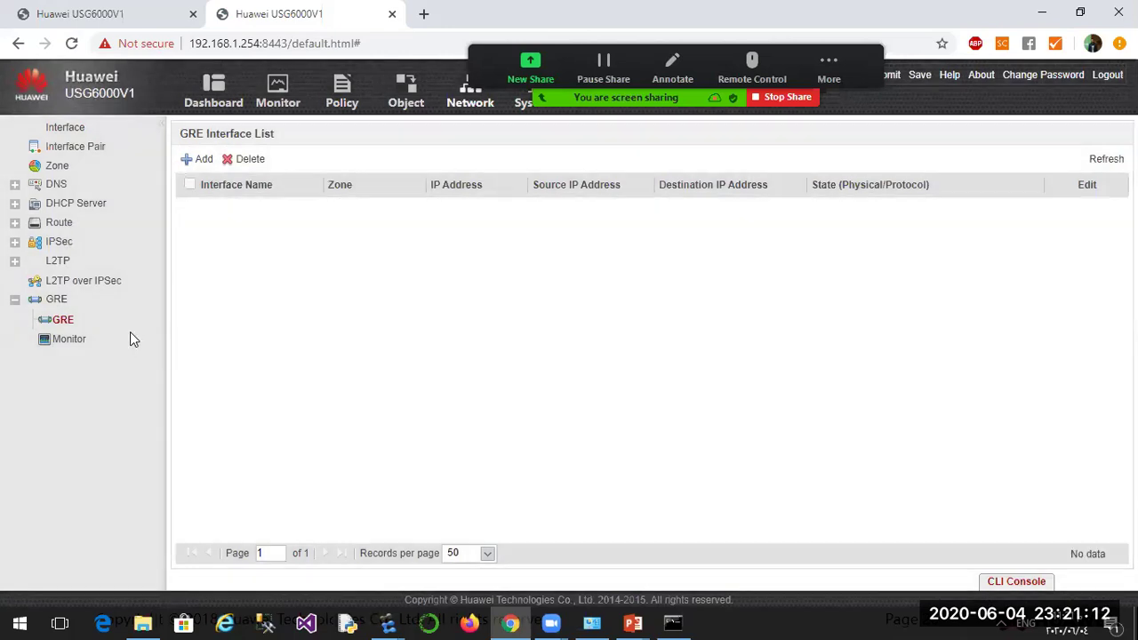
# Check the empty Static Route list and the security zone list.
pyautogui.click(49, 223)
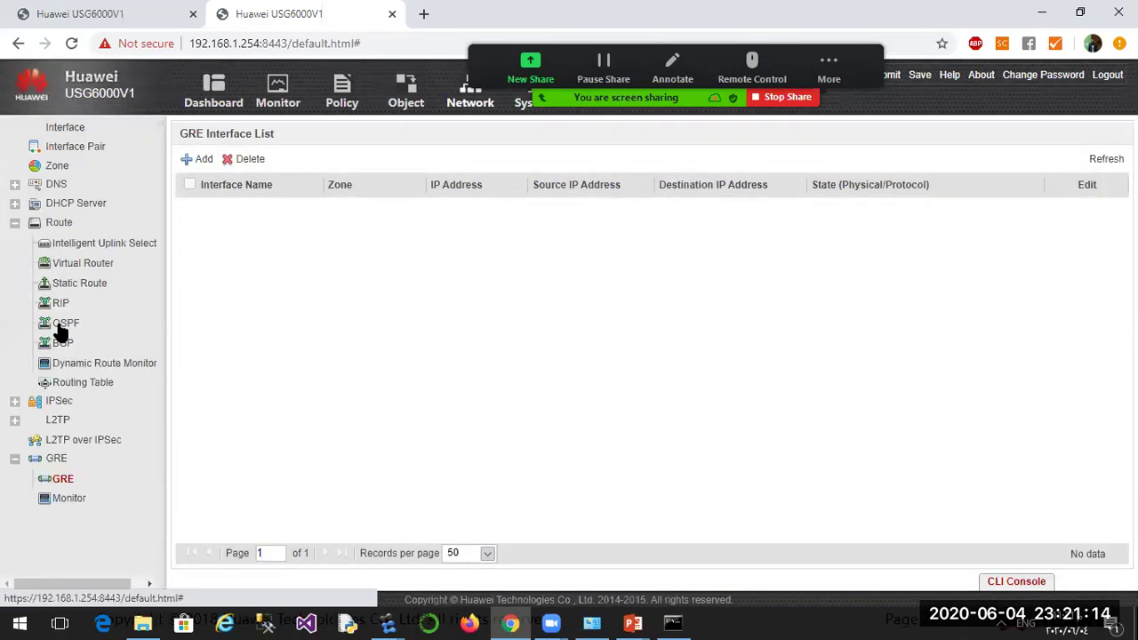
pyautogui.click(64, 284)
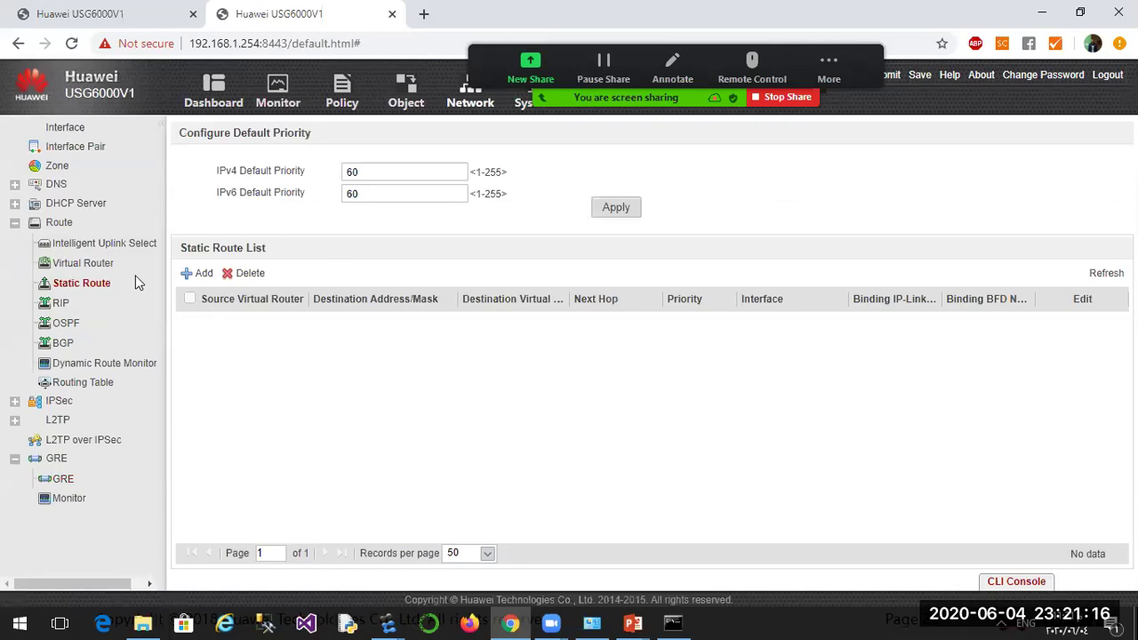
pyautogui.click(57, 169)
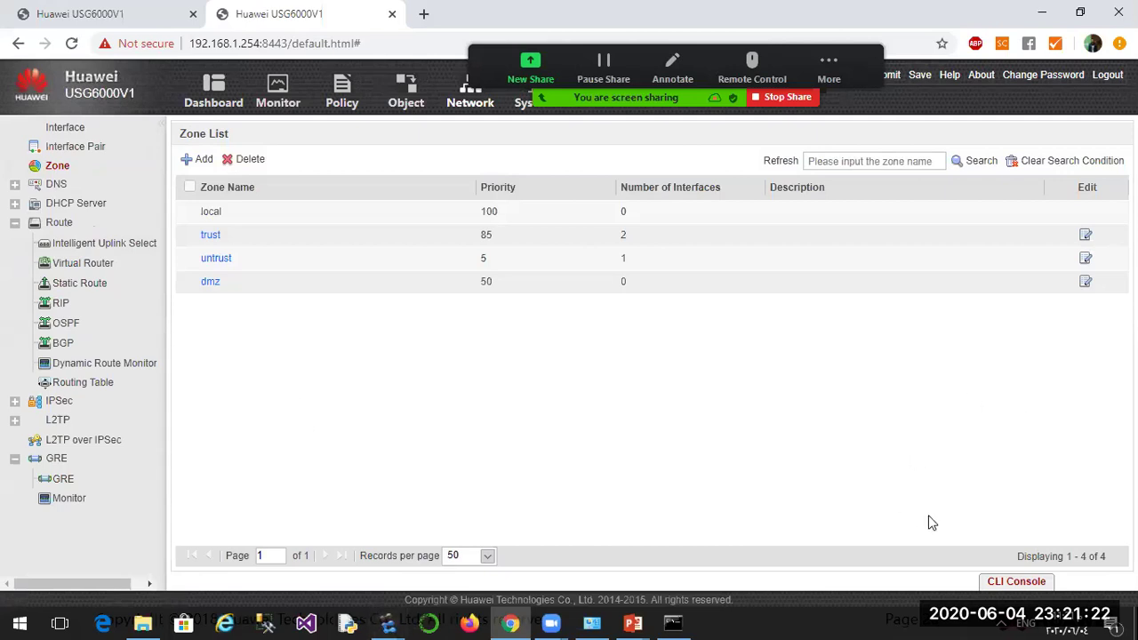
# Connect the CLI console to FW2, run undo ter mon, and enter system view.
pyautogui.click(996, 582)
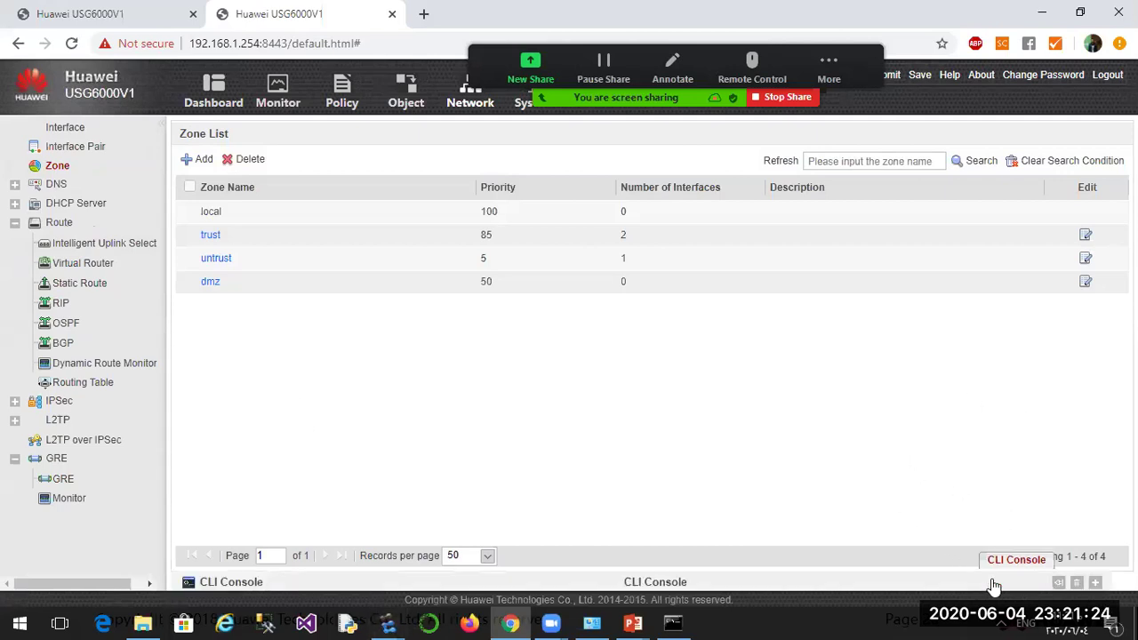
pyautogui.click(258, 233)
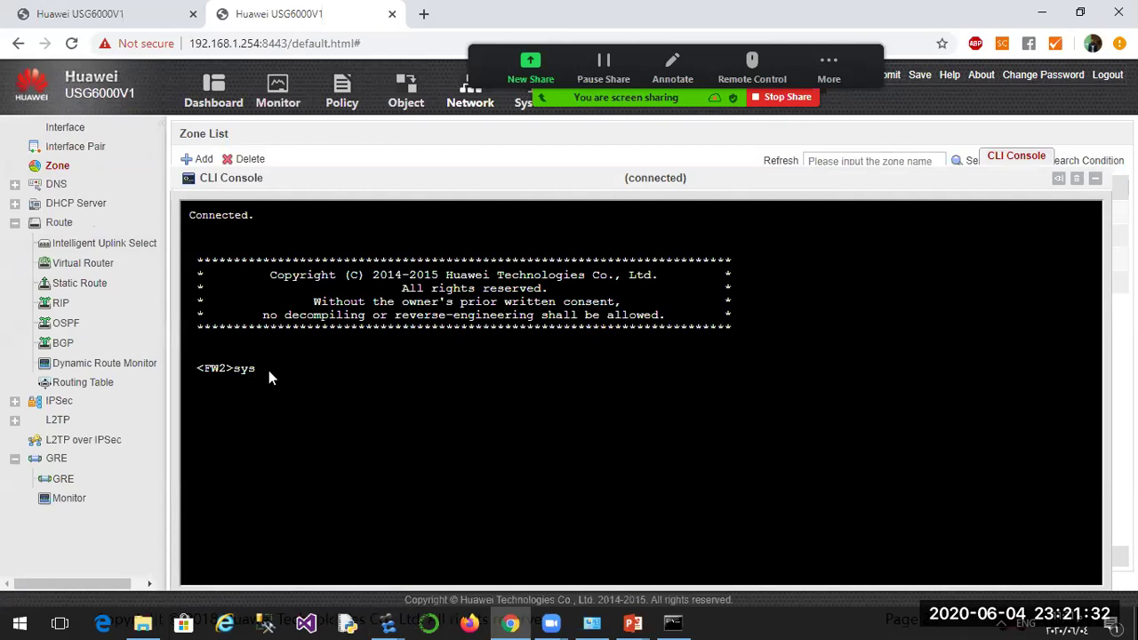
pyautogui.write('undo ter mon')
pyautogui.press('Return')
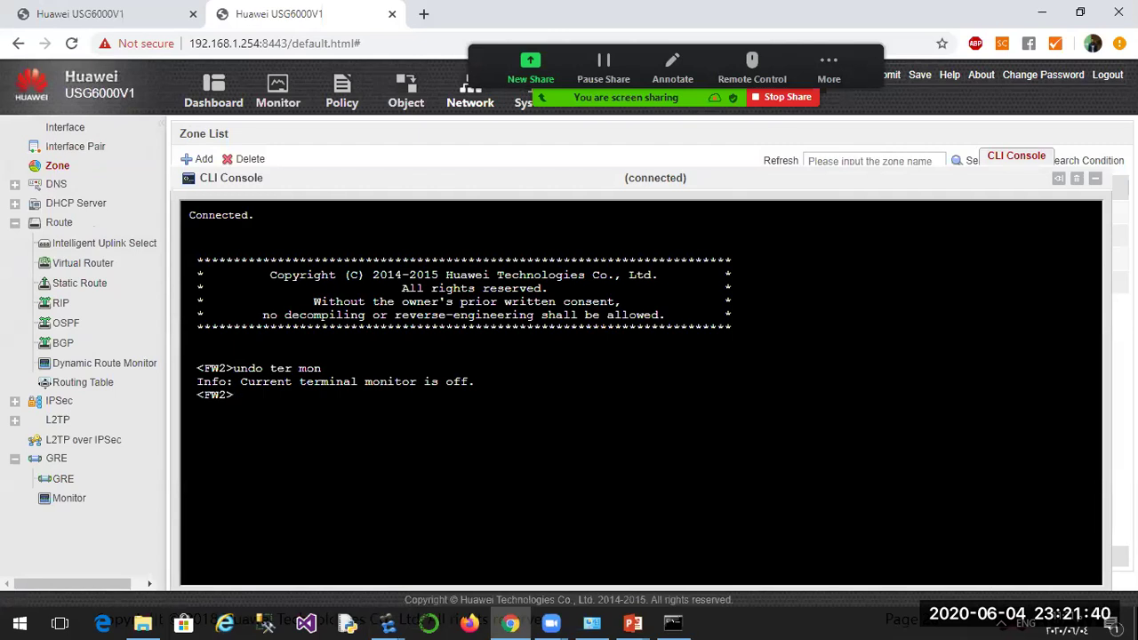
pyautogui.write('ssy')
pyautogui.write('ys')
pyautogui.press('Return')
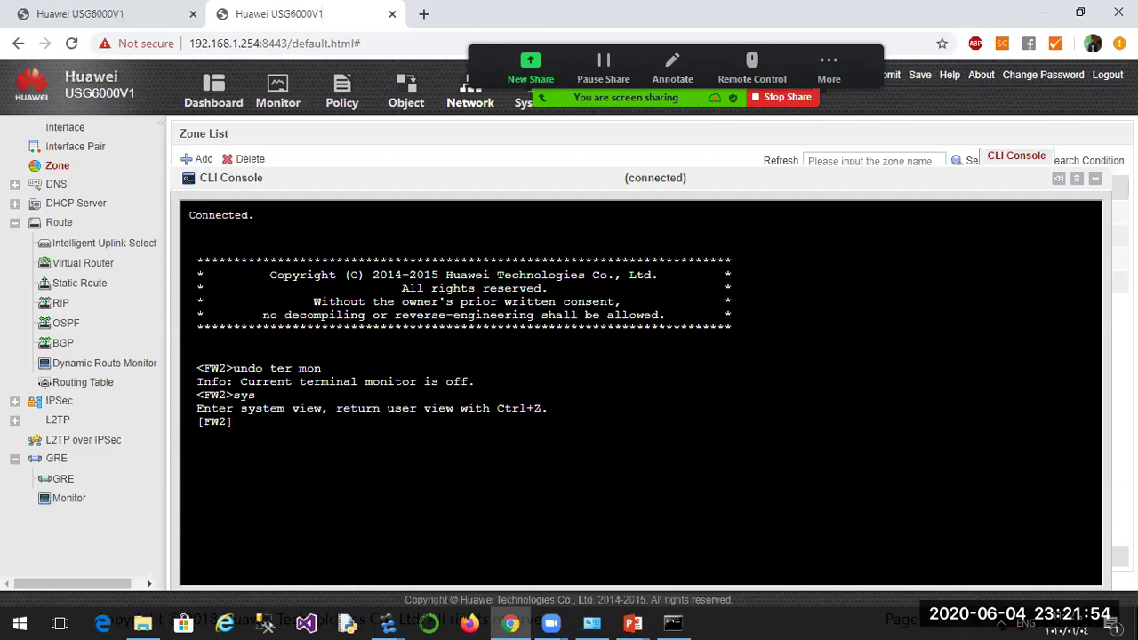
# Display GE1/0/0's configuration, confirming 10.1.2.1/24.
pyautogui.write('int g1/0/0')
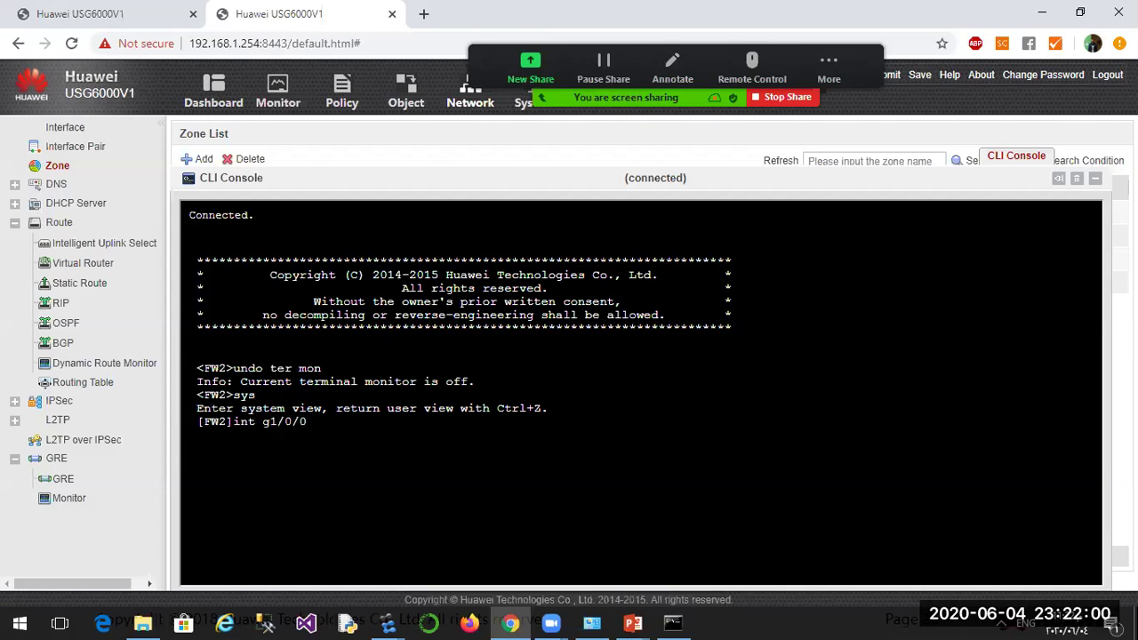
pyautogui.press('Return')
pyautogui.write('di th')
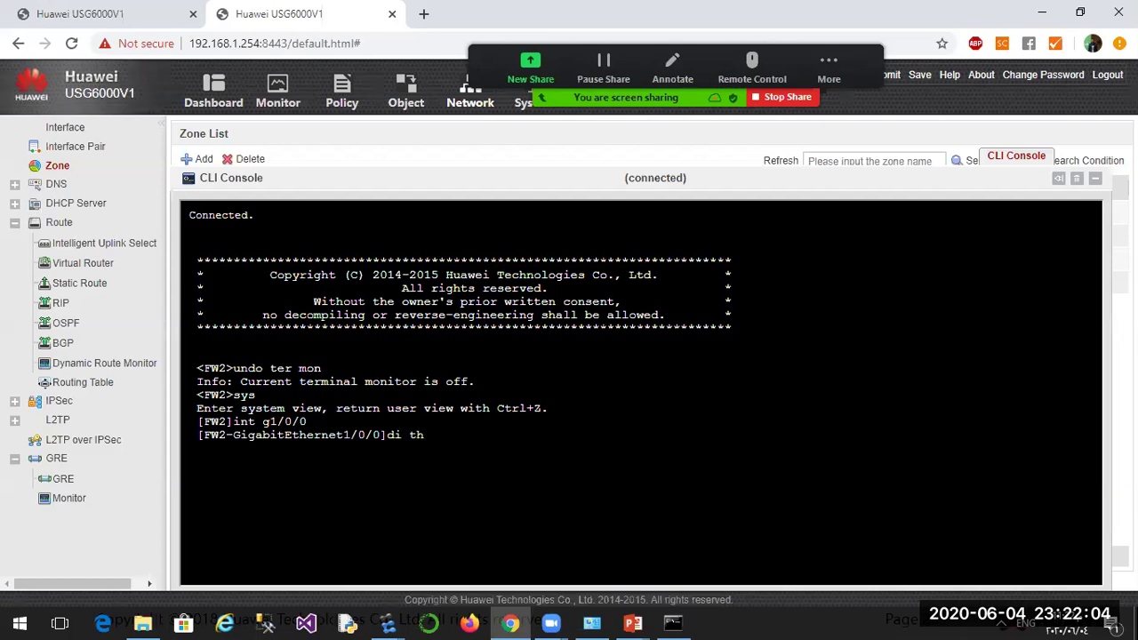
pyautogui.press('Return')
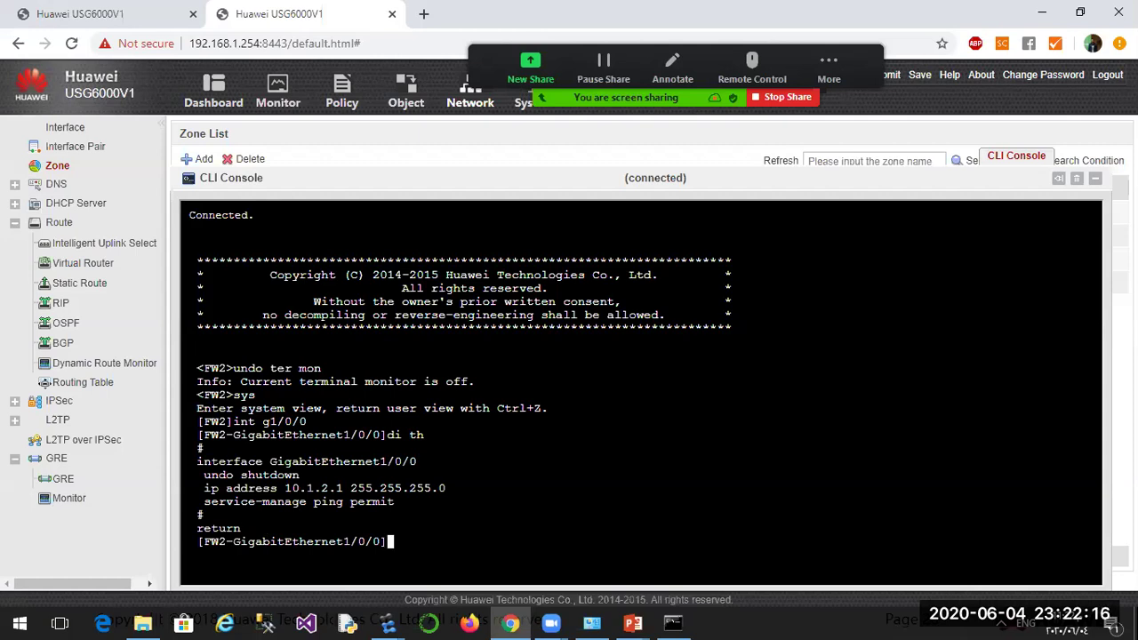
# Display GE1/0/4's configuration (40.1.1.2/24), quit, and begin entering interface Tunnel1.
pyautogui.press('Up')
pyautogui.press('Down')
pyautogui.press('Up')
pyautogui.press('Up')
pyautogui.press('BackSpace')
pyautogui.write('4')
pyautogui.press('Return')
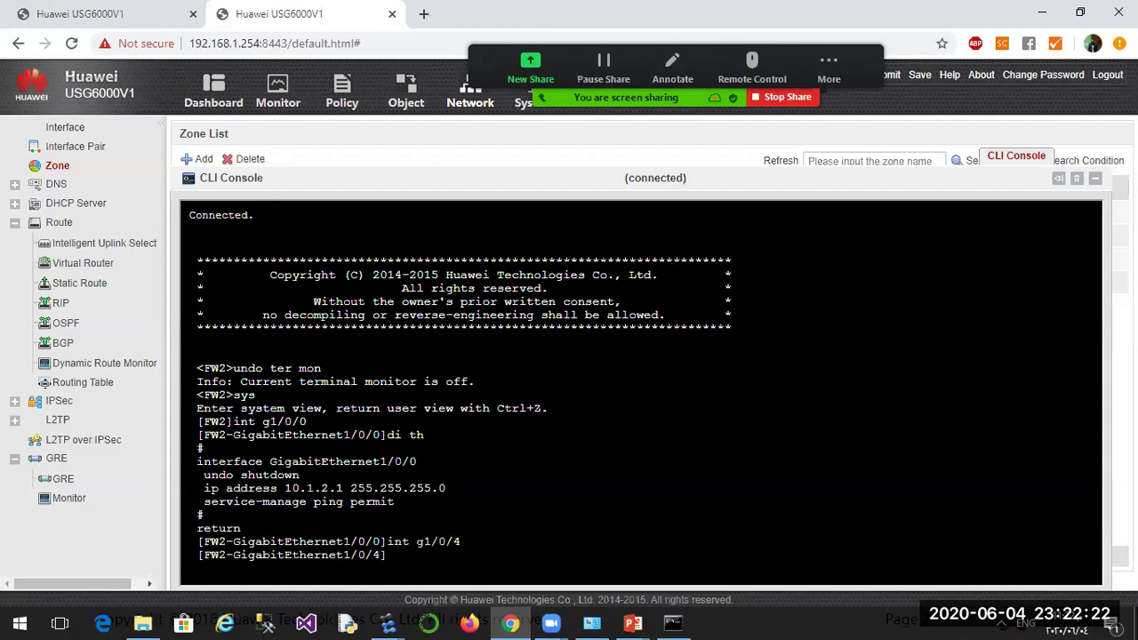
pyautogui.write('di th')
pyautogui.press('Return')
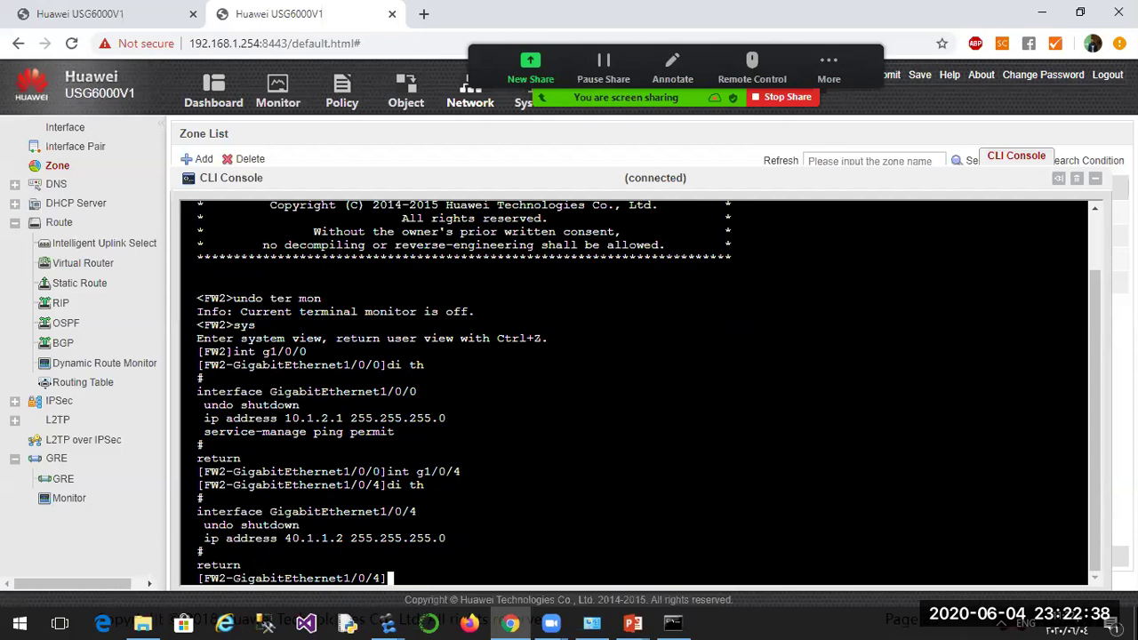
pyautogui.write('quit')
pyautogui.press('Return')
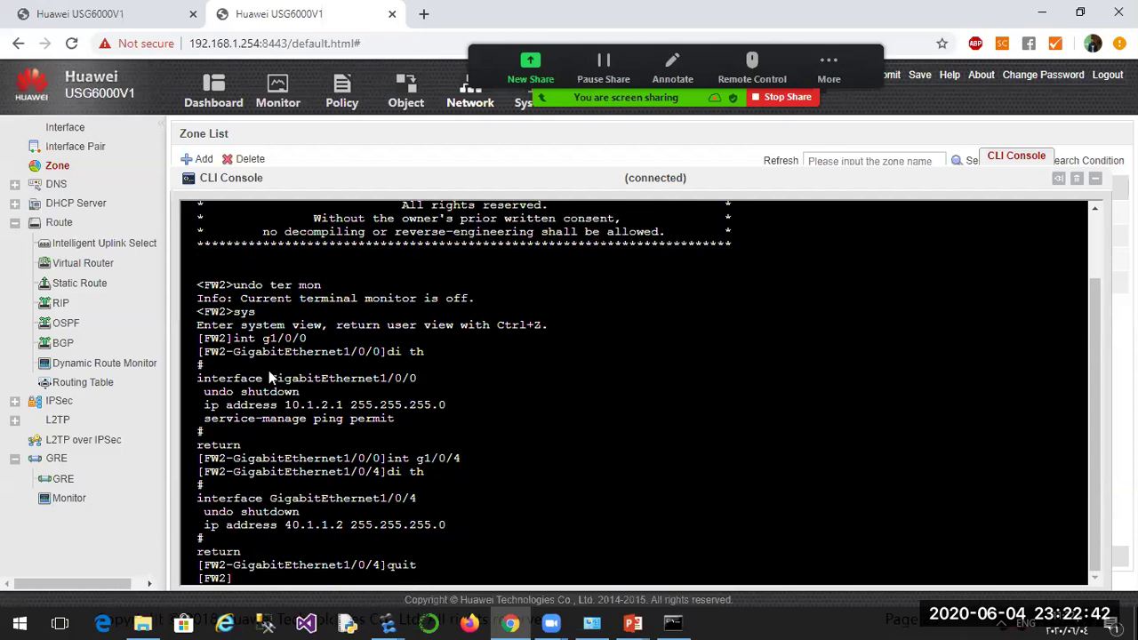
pyautogui.write('int tunnel 1')
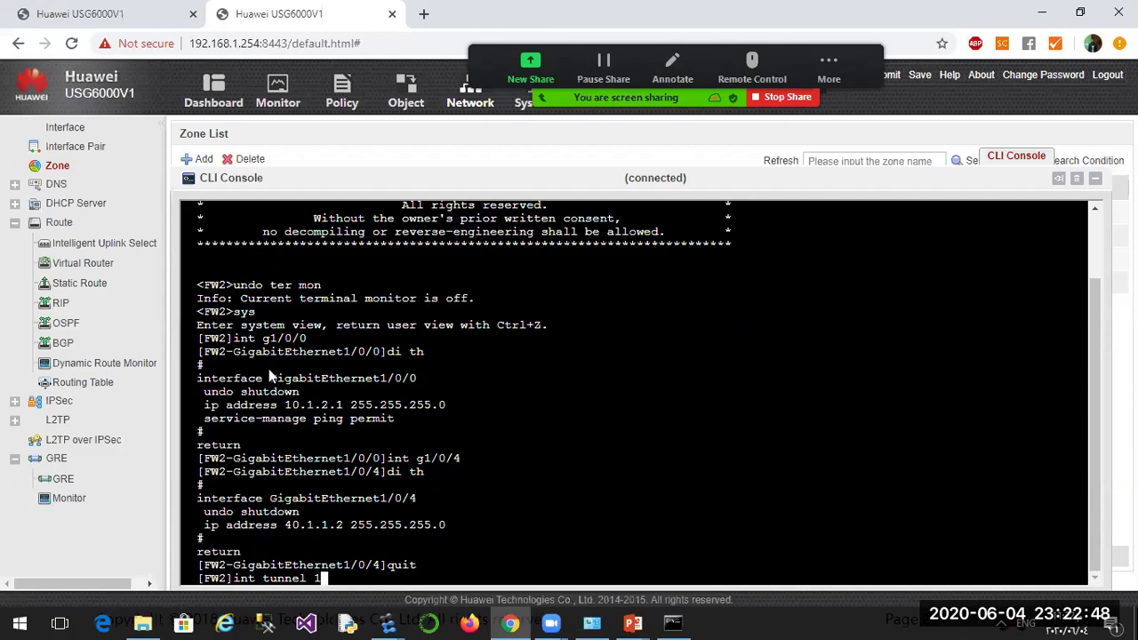
# Enter interface Tunnel1, assign 172.16.1.2/24, and set tunnel-protocol gre.
pyautogui.press('Return')
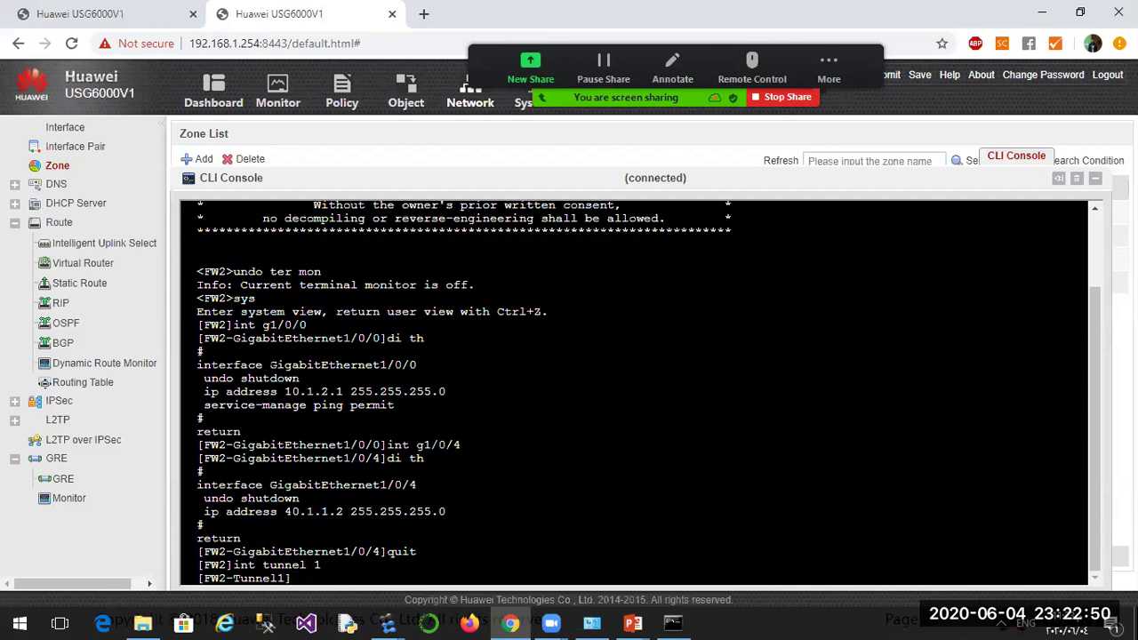
pyautogui.write('ip add 172.16.1')
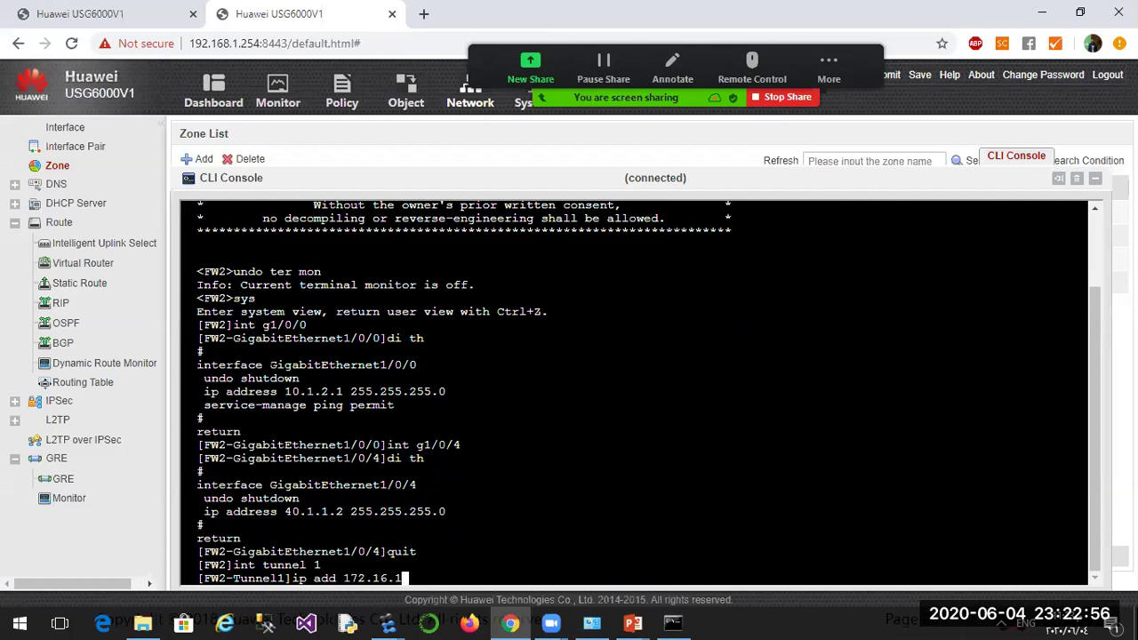
pyautogui.write('.2 24')
pyautogui.press('Return')
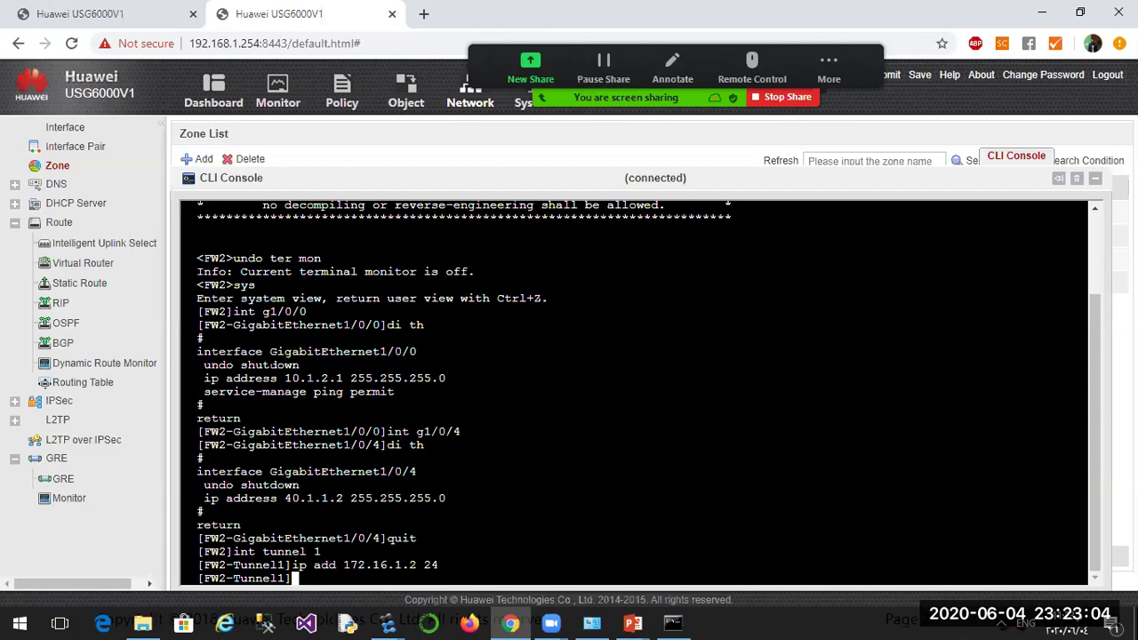
pyautogui.write('tu')
pyautogui.press('Tab')
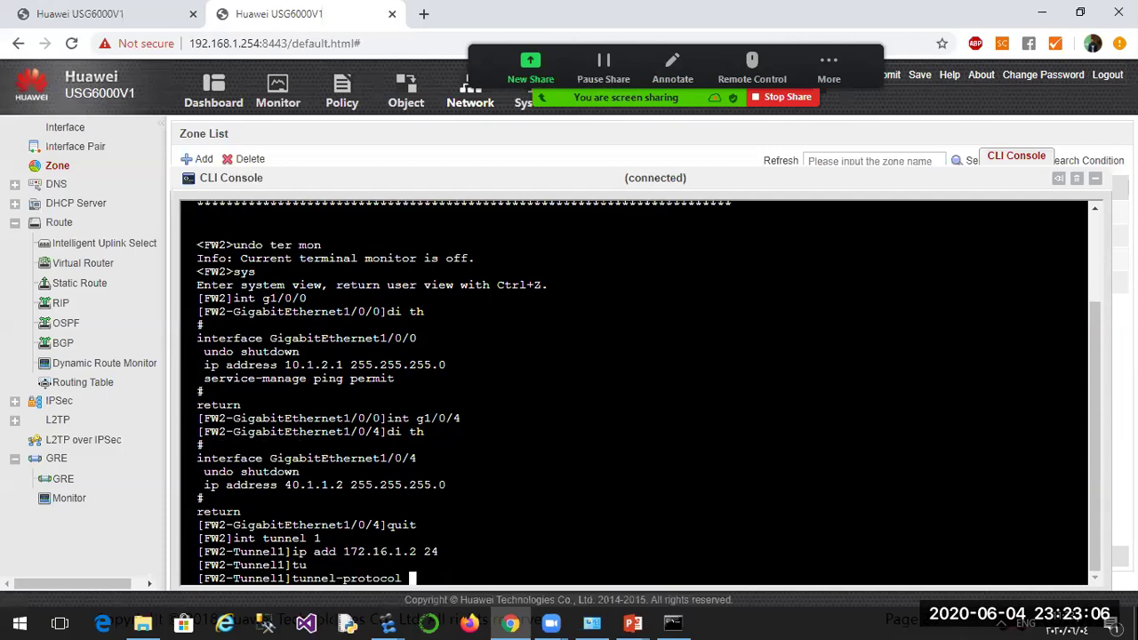
pyautogui.write('gre')
pyautogui.press('Tab')
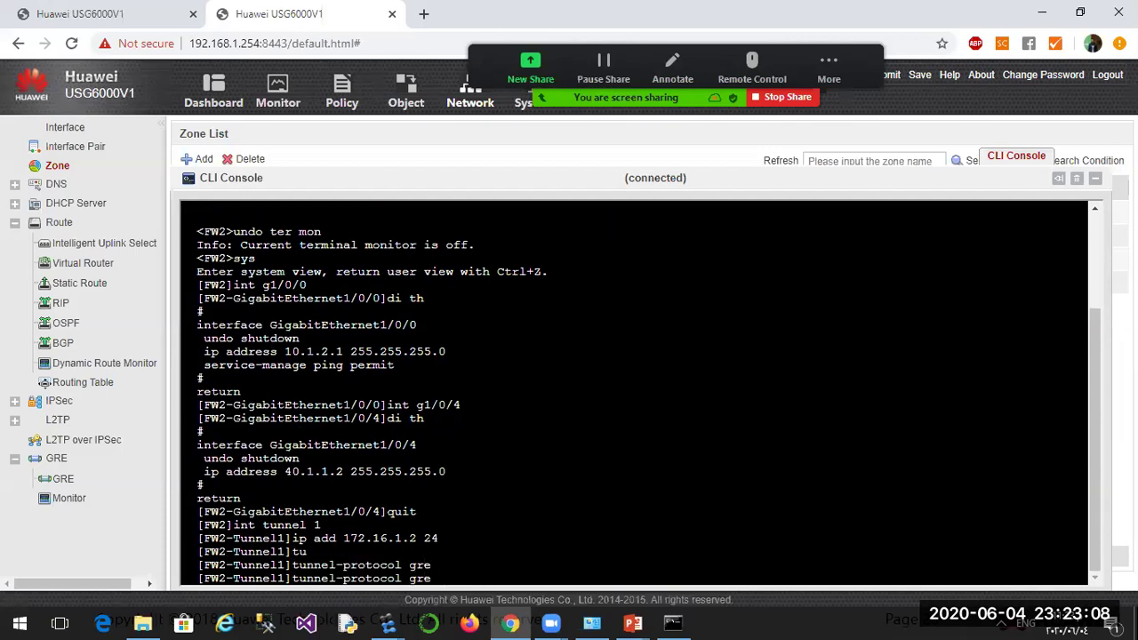
pyautogui.press('Return')
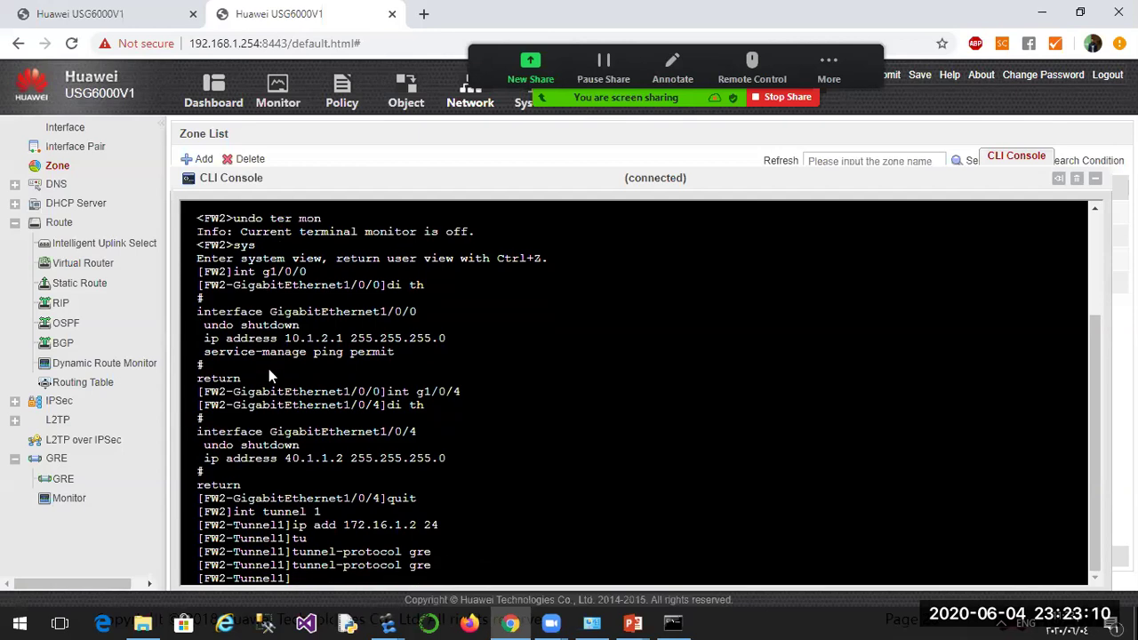
# Set tunnel source 40.1.1.2 and destination 40.1.1.1, verify with display this, and quit.
pyautogui.write('suo')
pyautogui.press('Tab')
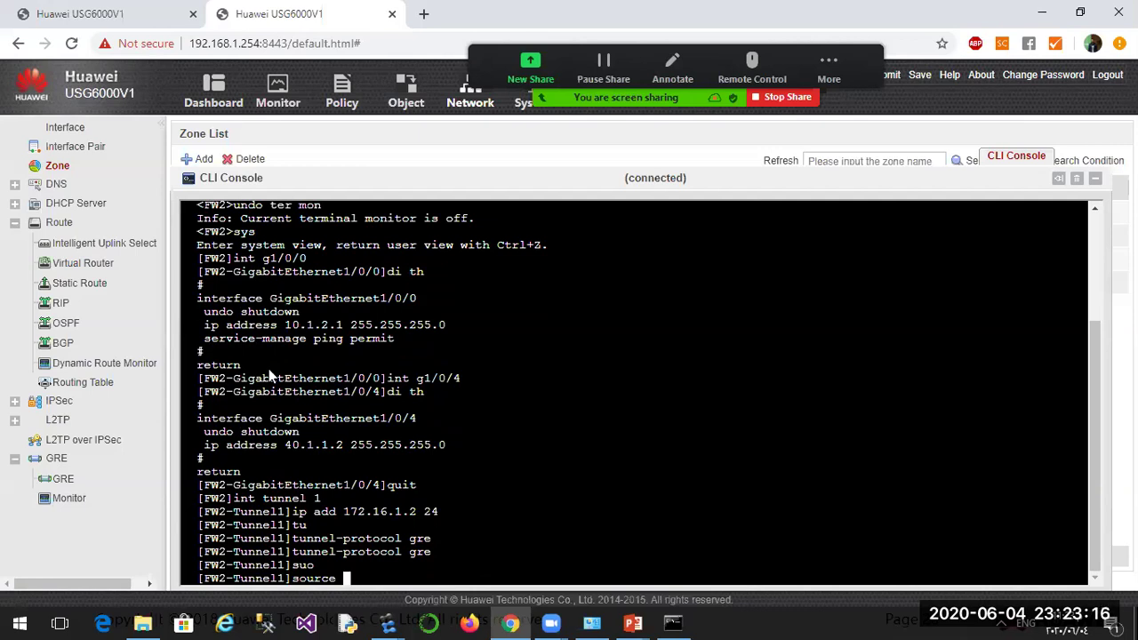
pyautogui.write('40.1.1.2')
pyautogui.press('Return')
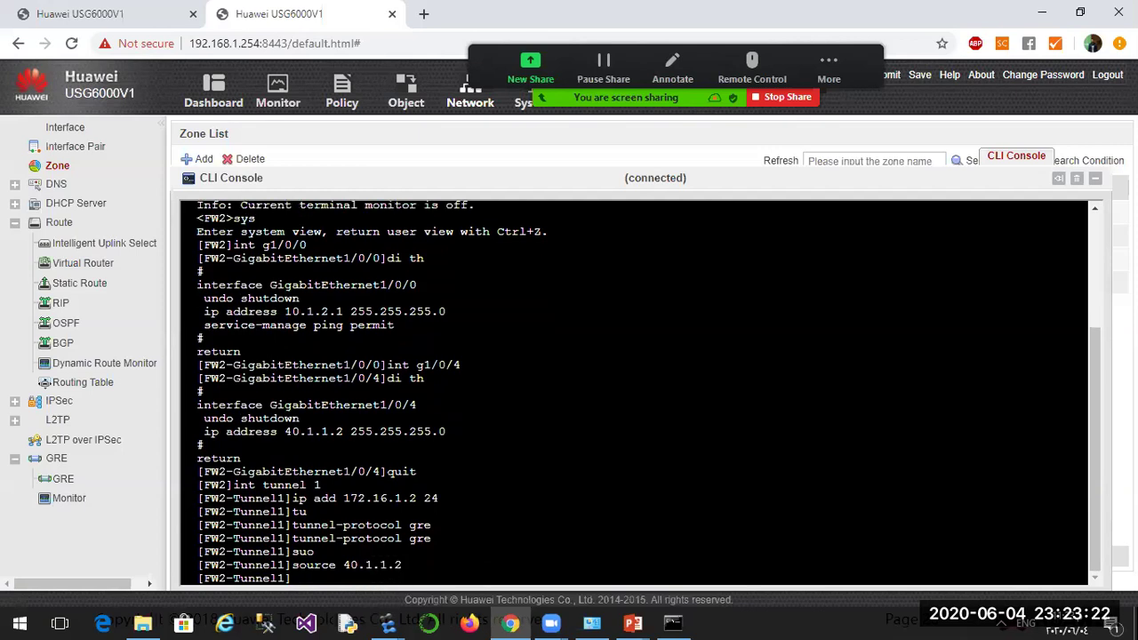
pyautogui.write('des')
pyautogui.press('Tab')
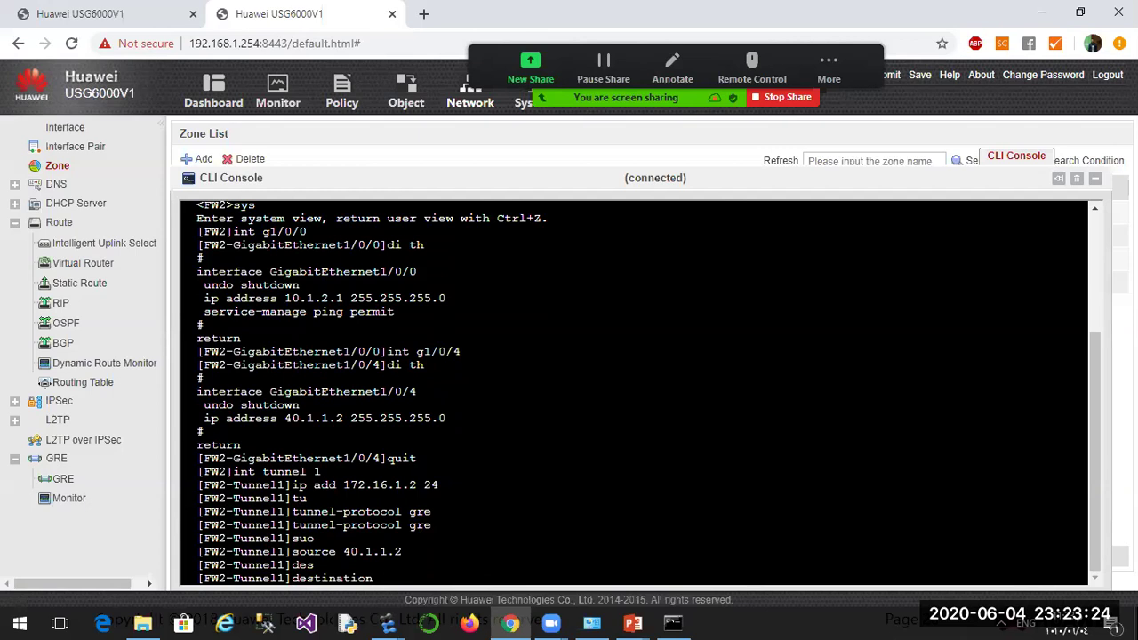
pyautogui.write('40.1.1.1')
pyautogui.press('Return')
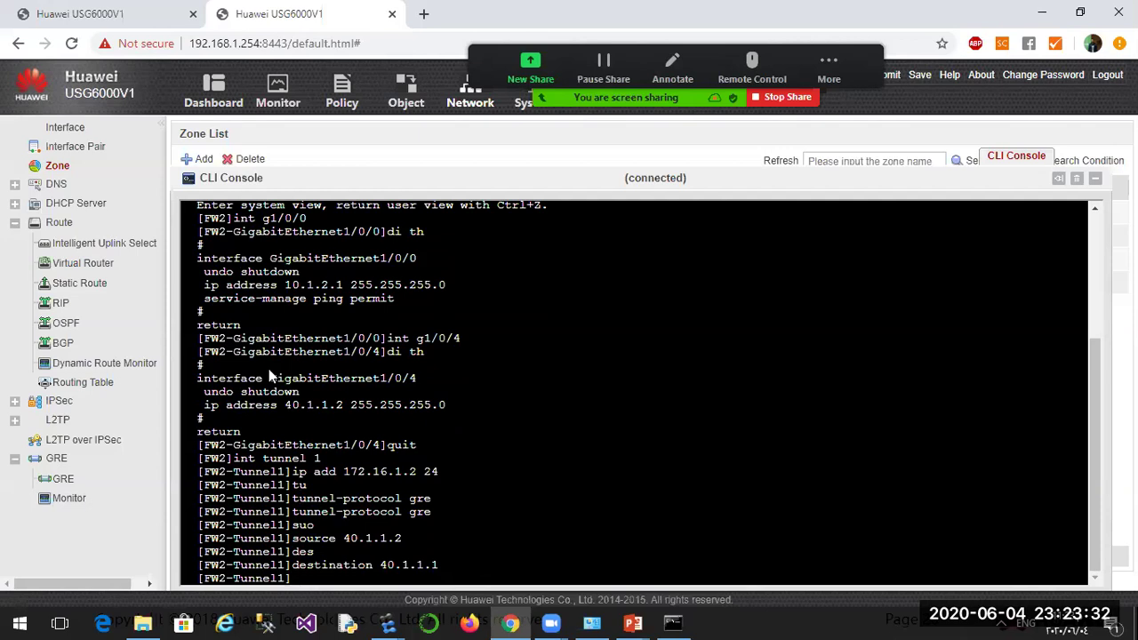
pyautogui.write('di th')
pyautogui.press('Return')
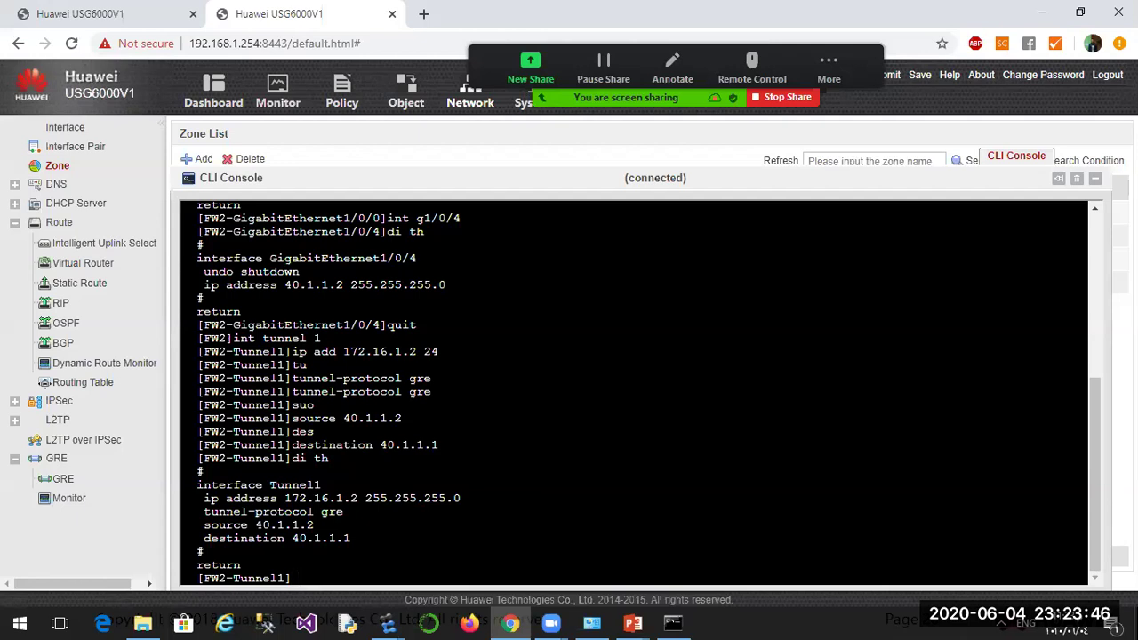
pyautogui.write('quit')
pyautogui.press('Return')
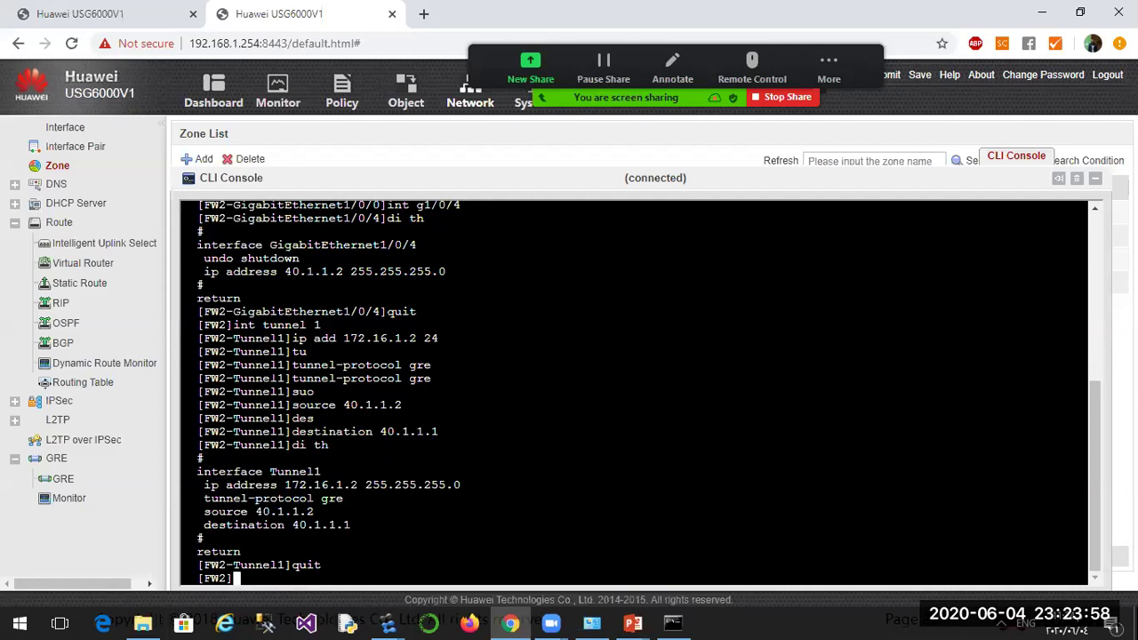
# Display the trust zone (GE0/0/0, GE1/0/0), then recall the zone command to change to dmz.
pyautogui.write('ir')
pyautogui.press('Tab')
pyautogui.write('z')
pyautogui.press('Tab')
pyautogui.write('tru')
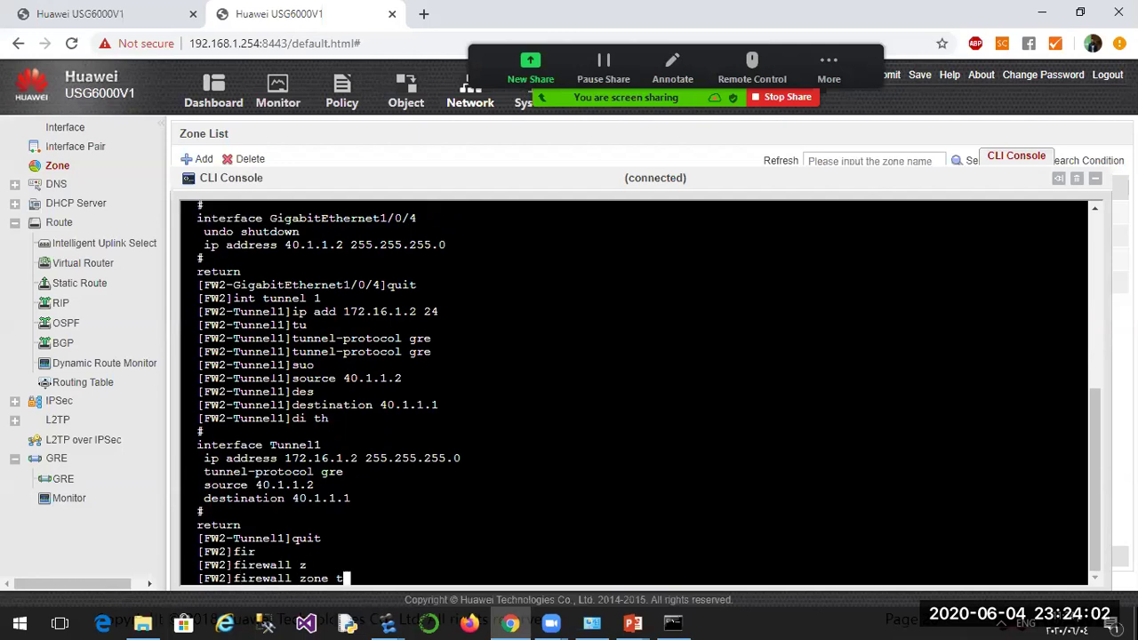
pyautogui.press('Tab')
pyautogui.press('Return')
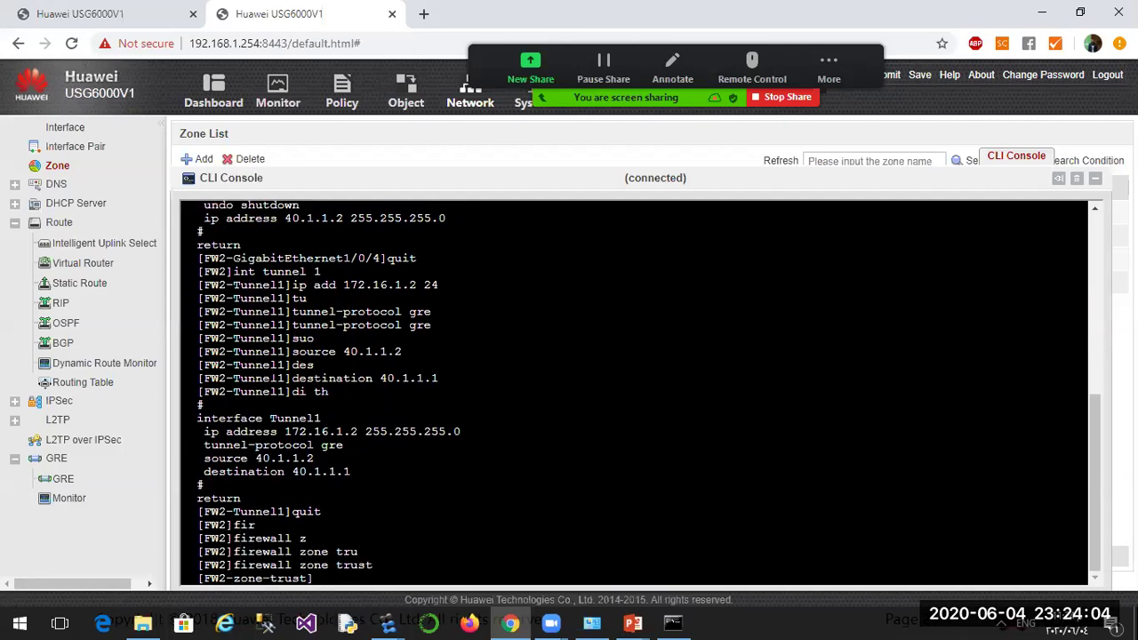
pyautogui.write('di th')
pyautogui.press('Return')
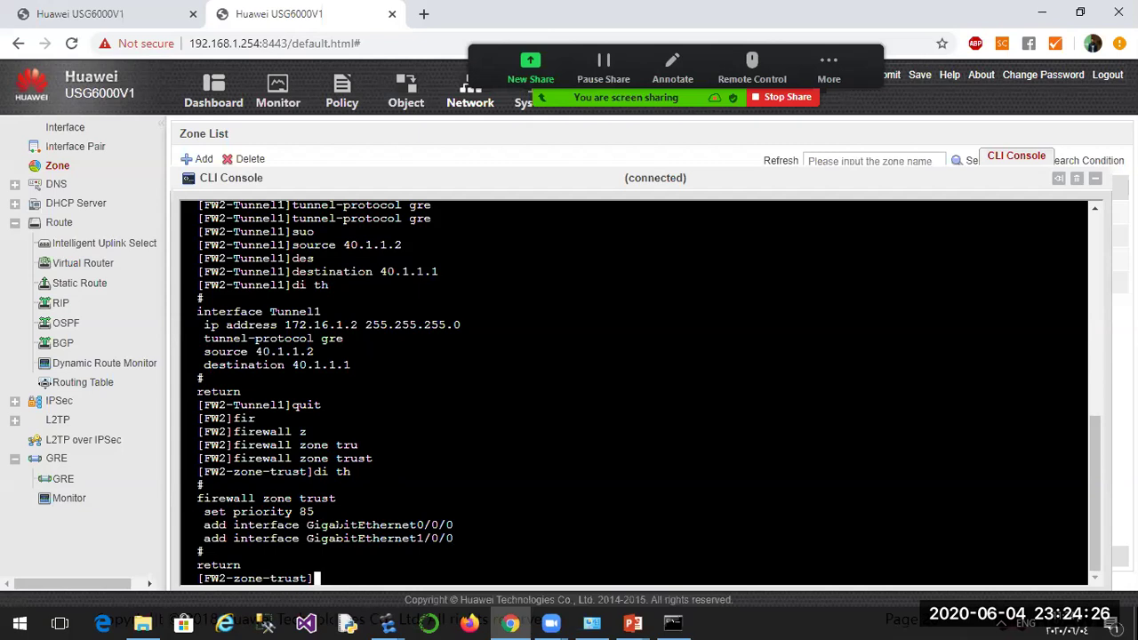
pyautogui.press('Up')
pyautogui.press('Up')
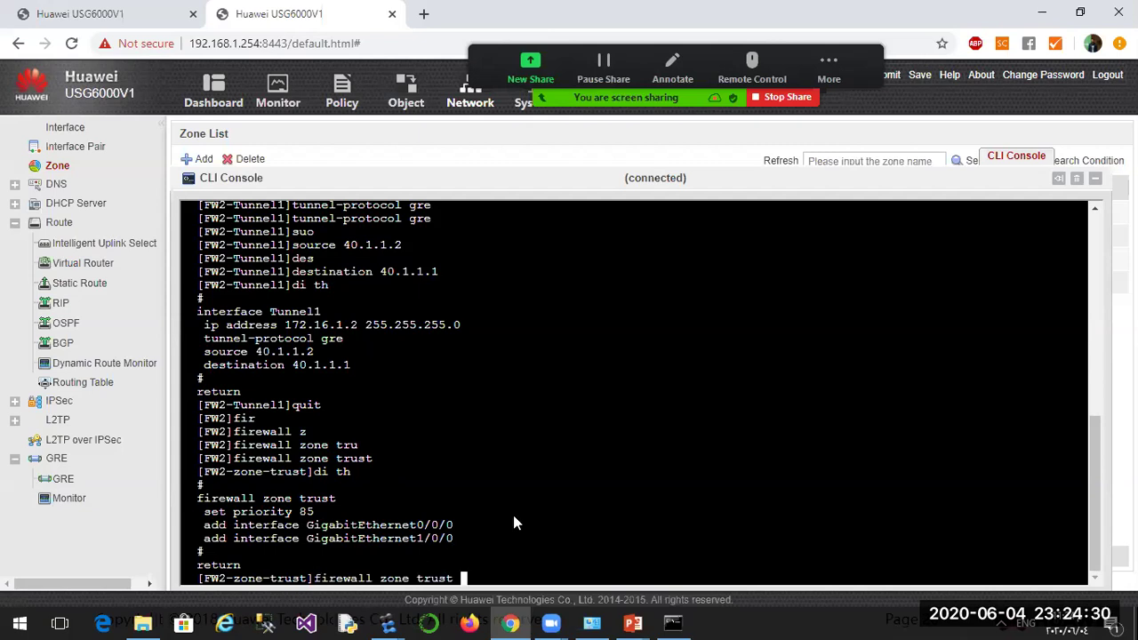
pyautogui.press('BackSpace')
pyautogui.press('BackSpace')
pyautogui.press('BackSpace')
pyautogui.press('BackSpace')
pyautogui.press('BackSpace')
# Enter FW2's dmz zone view and display its current configuration.
pyautogui.write('dmz')
pyautogui.press('Return')
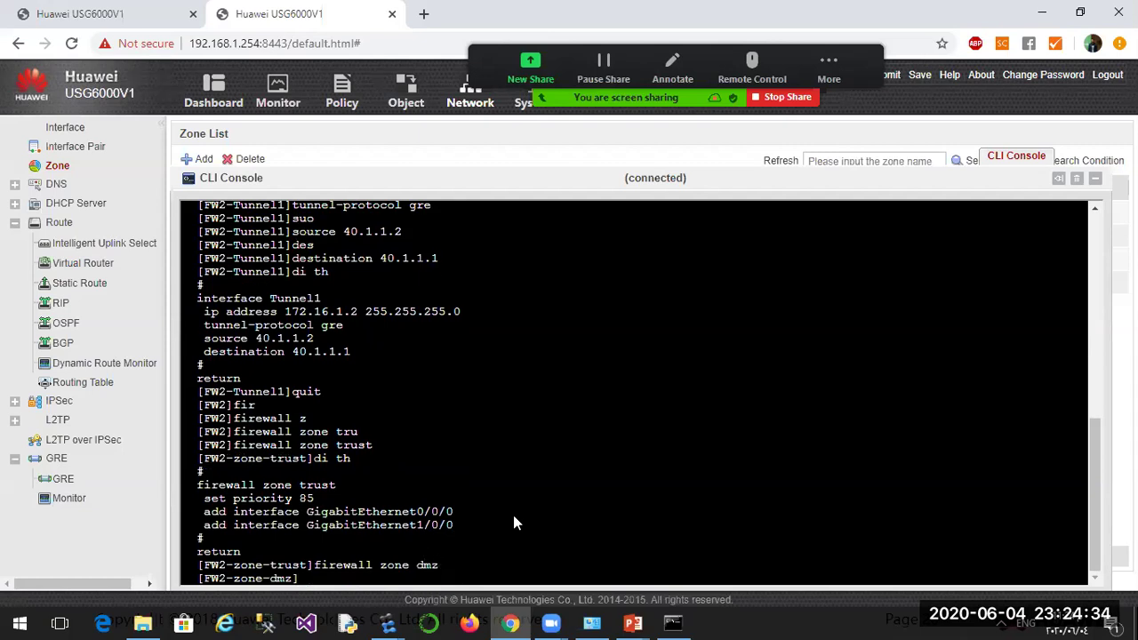
pyautogui.write('di th')
pyautogui.press('Return')
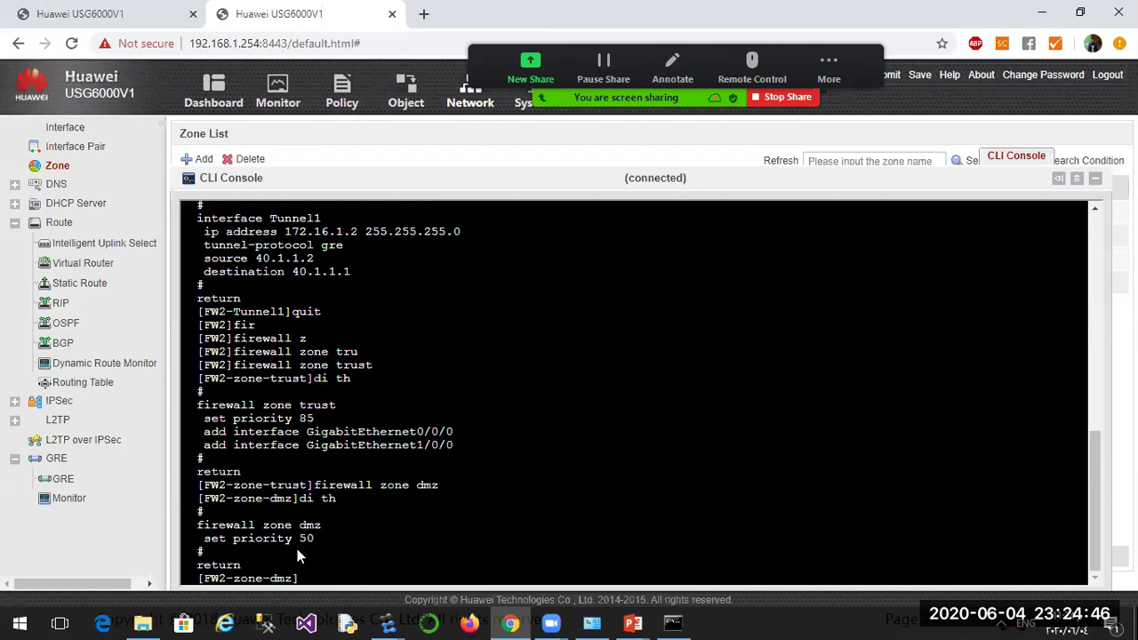
# Add interface Tunnel1 to the dmz zone and redisplay the configuration to confirm it.
pyautogui.write('add in')
pyautogui.press('Tab')
pyautogui.write('tu')
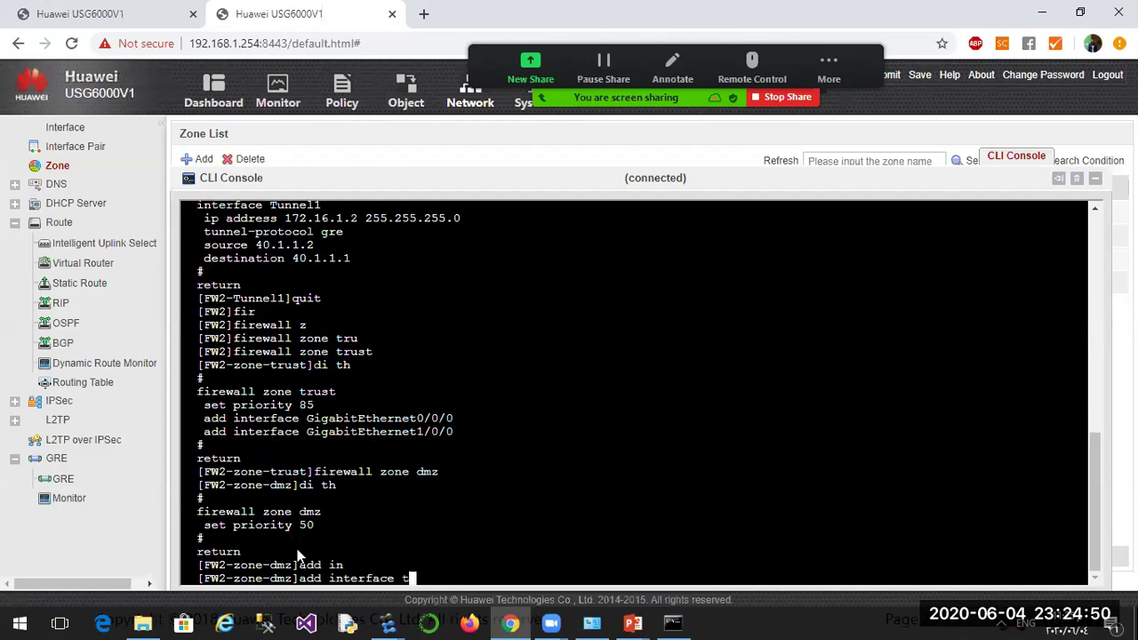
pyautogui.press('Tab')
pyautogui.write('1')
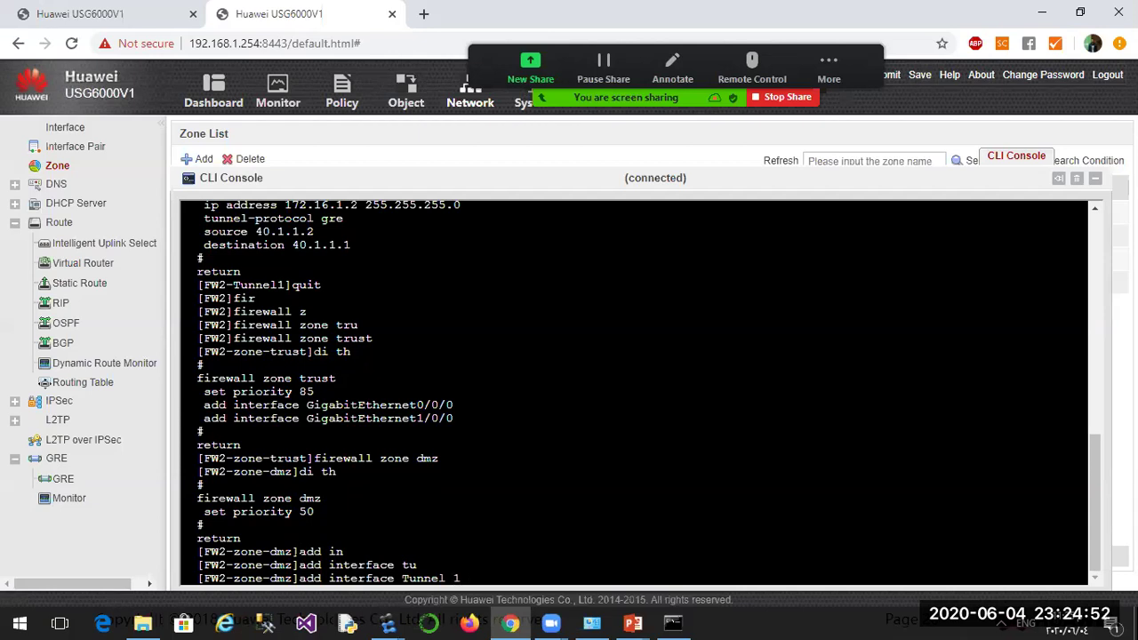
pyautogui.press('Return')
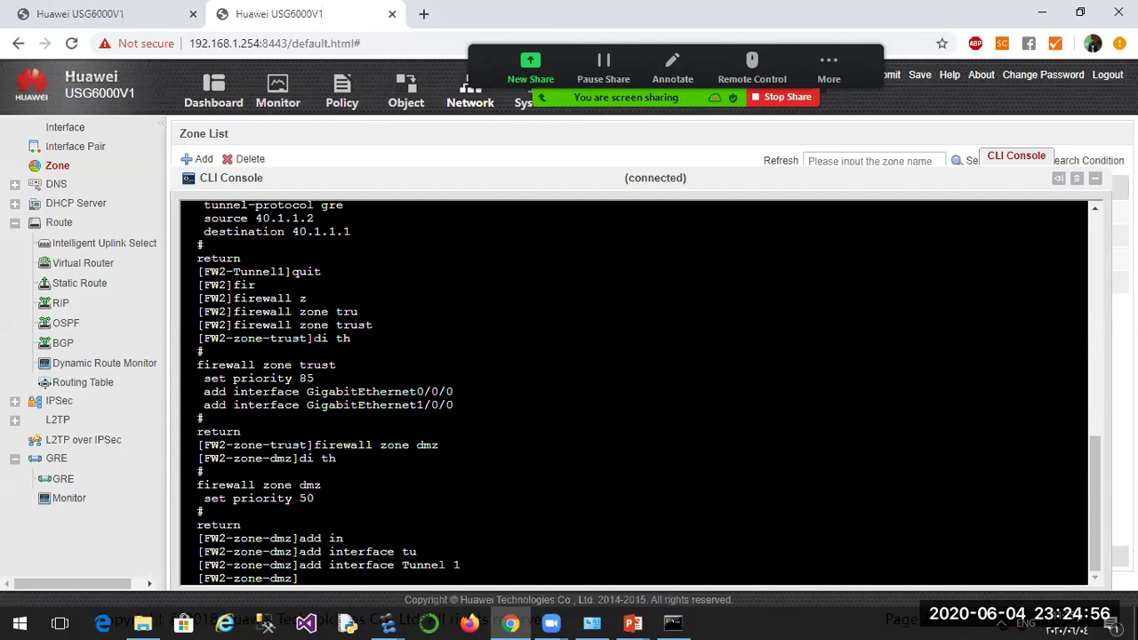
pyautogui.write('di th')
pyautogui.press('Return')
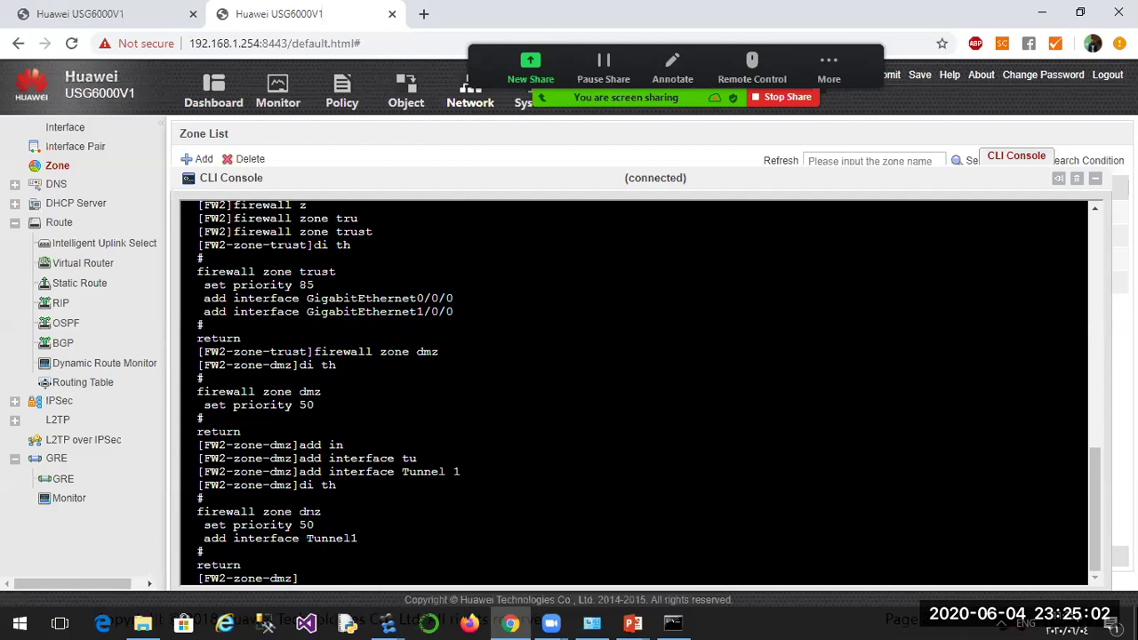
# Highlight the firewall zone dmz output line, then recall that command and erase the zone name.
pyautogui.moveTo(191, 512); pyautogui.dragTo(328, 512)
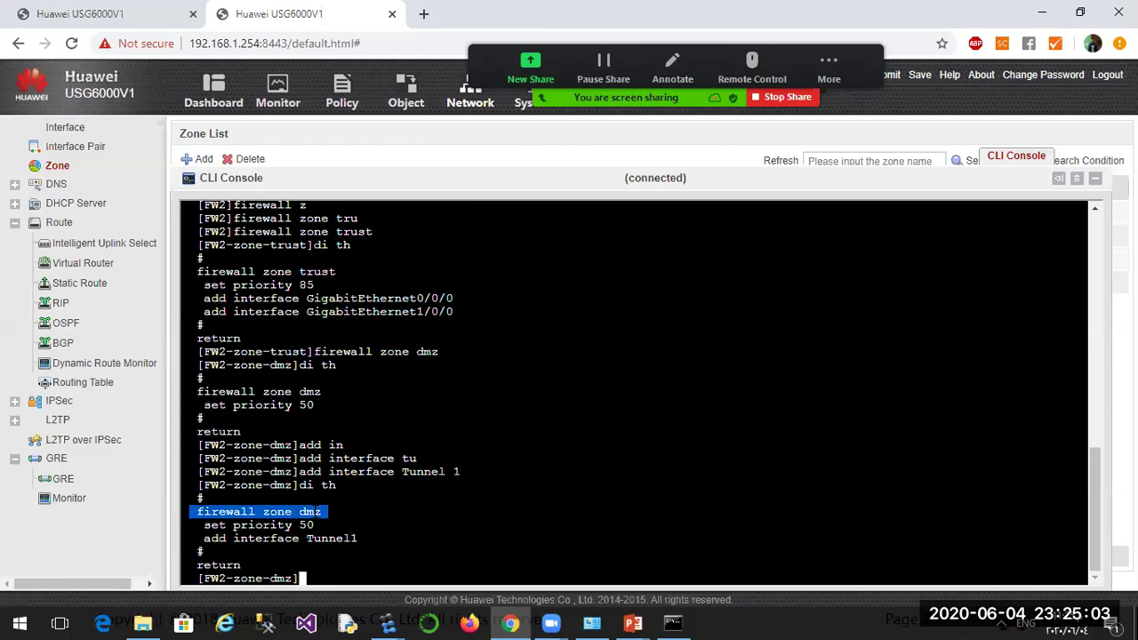
pyautogui.click(313, 580)
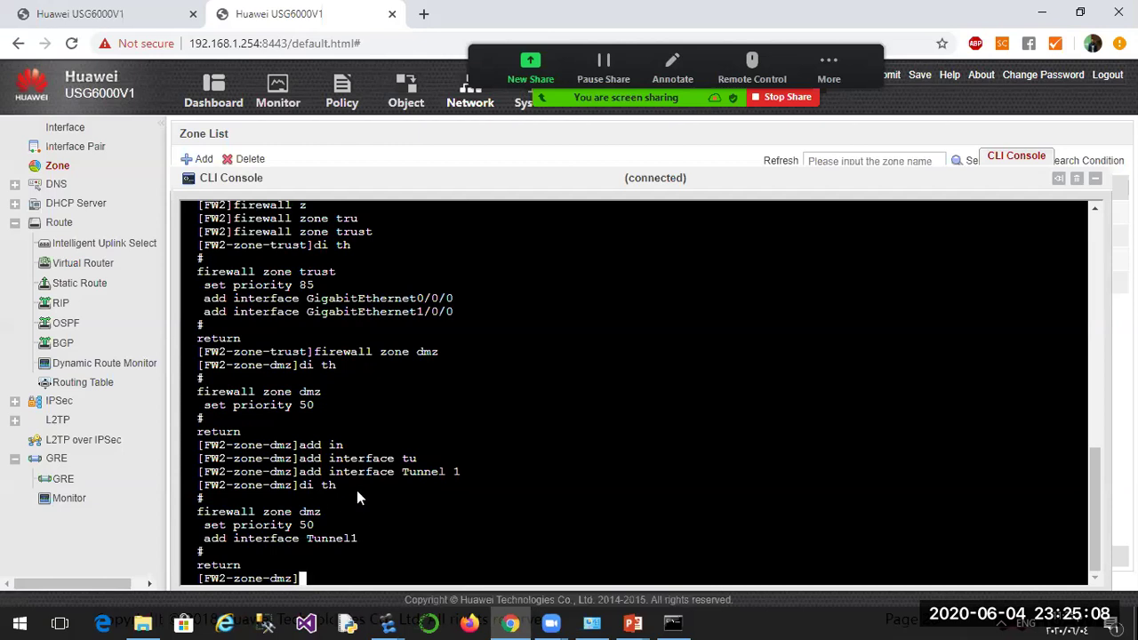
pyautogui.press('Up')
pyautogui.press('Up')
pyautogui.press('Up')
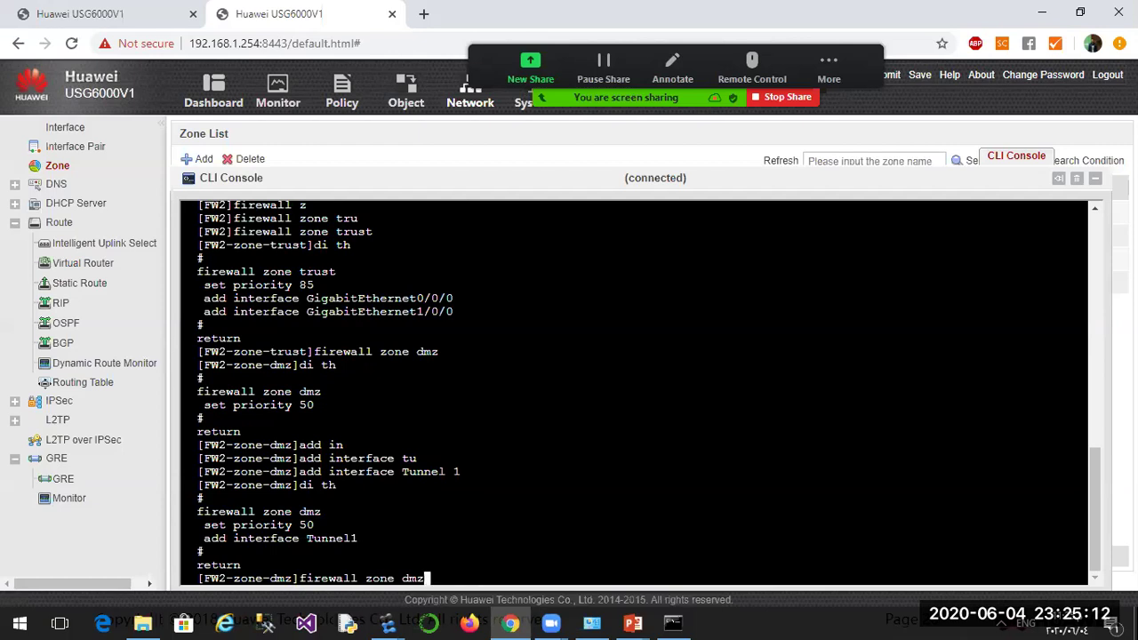
pyautogui.press('BackSpace')
pyautogui.press('BackSpace')
pyautogui.press('BackSpace')
# Enter the untrust zone and display it, showing GigabitEthernet1/0/4 at priority 5.
pyautogui.write('untrust')
pyautogui.press('Return')
pyautogui.write('di th')
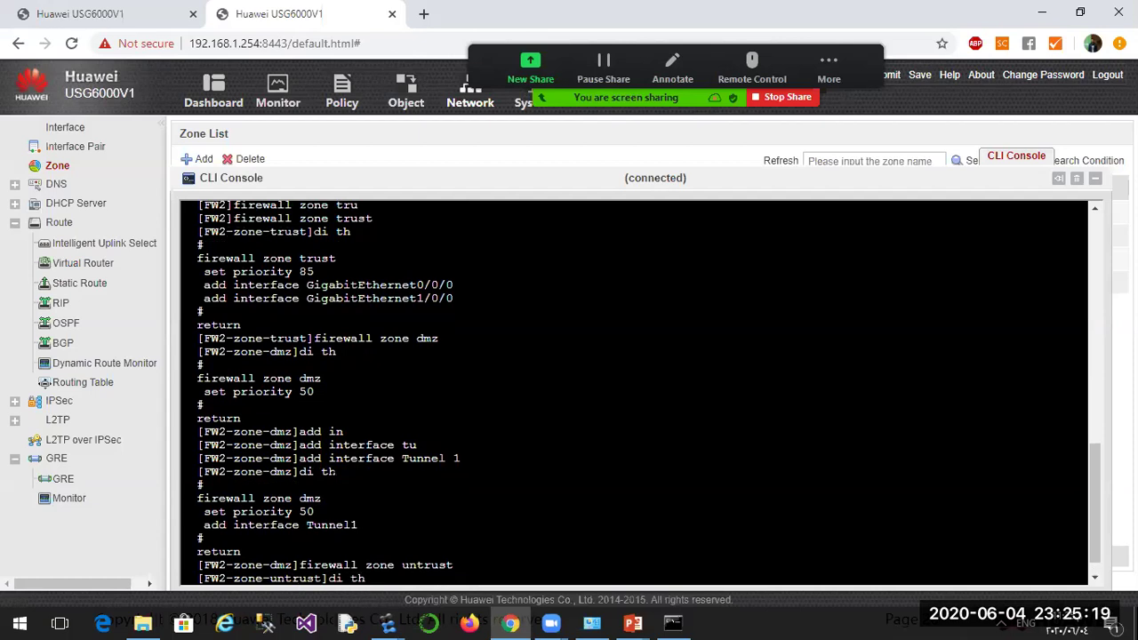
pyautogui.press('Return')
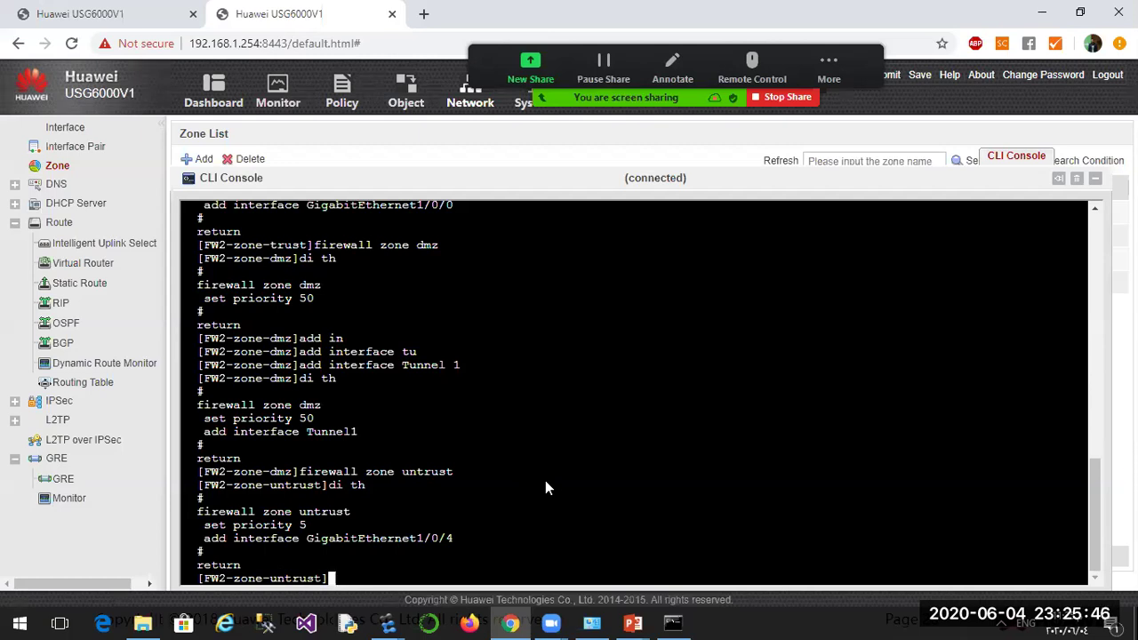
# Quit the untrust zone back to system view and start the security-policy command.
pyautogui.write('quit')
pyautogui.press('Return')
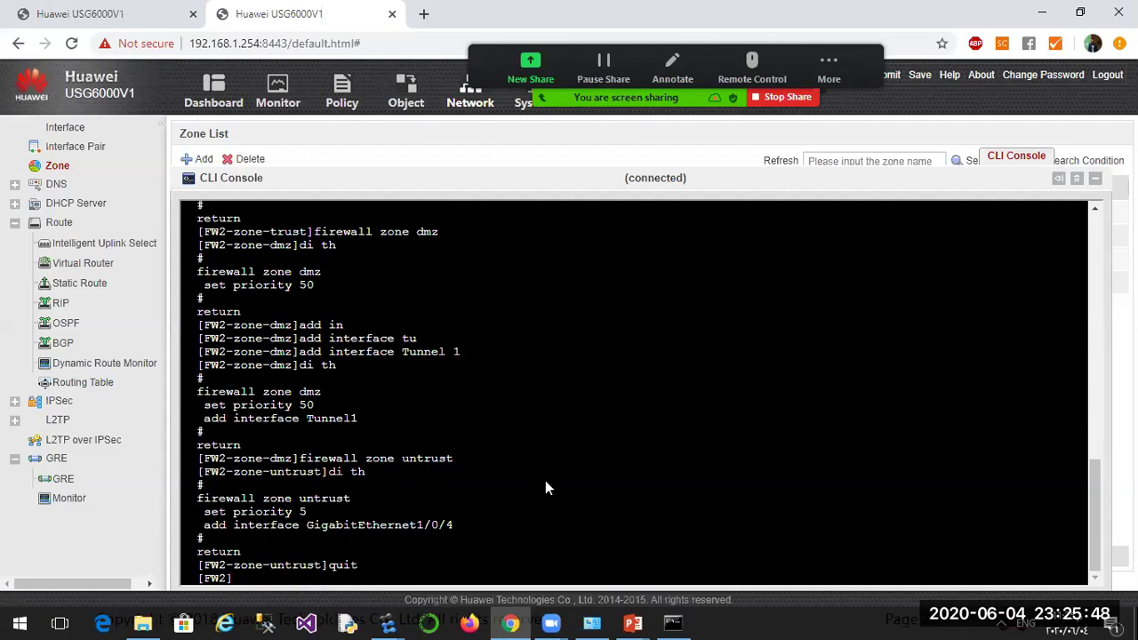
pyautogui.write('sec')
pyautogui.press('Tab')
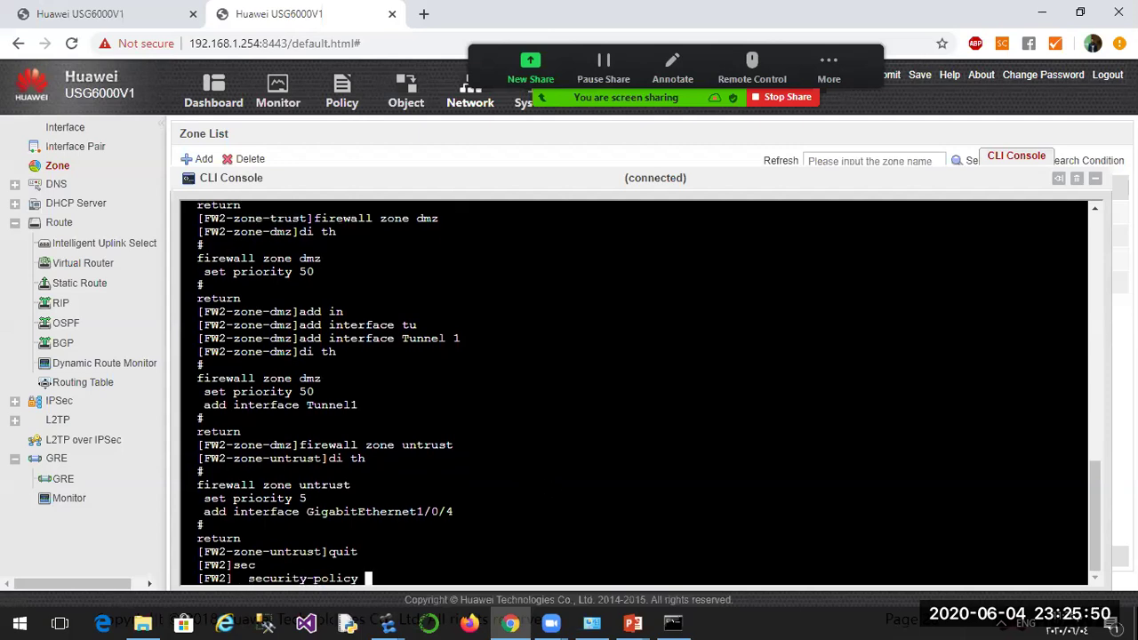
# Enter security-policy view and create rule gre1 by correcting the recalled 'rule name gre'.
pyautogui.press('Return')
pyautogui.write('rule name gre')
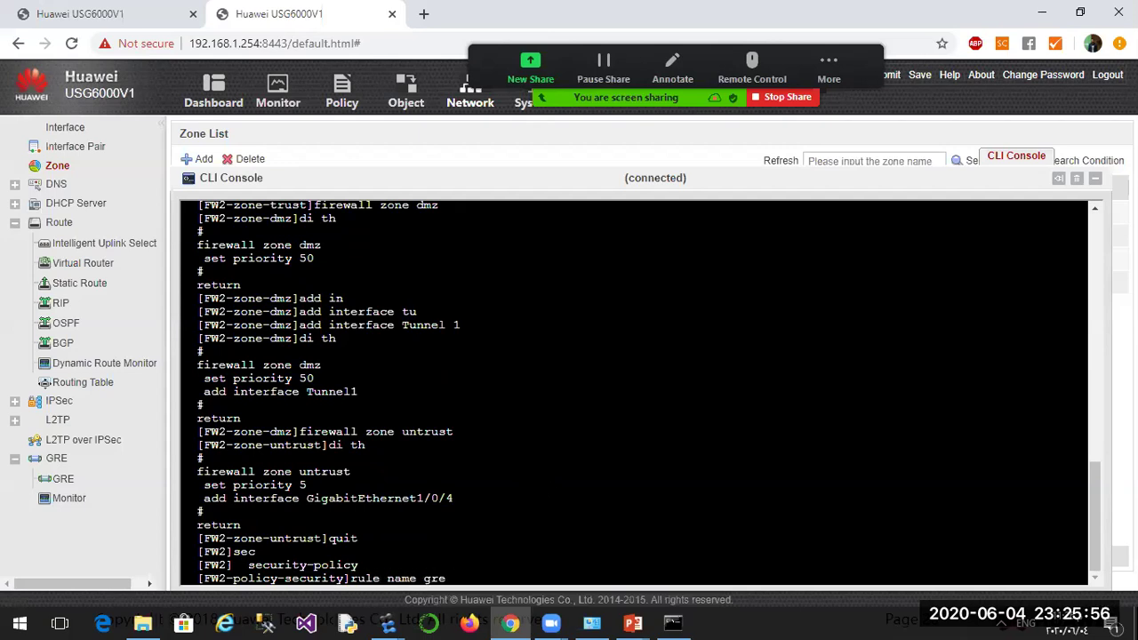
pyautogui.press('Return')
pyautogui.write('rule name gre')
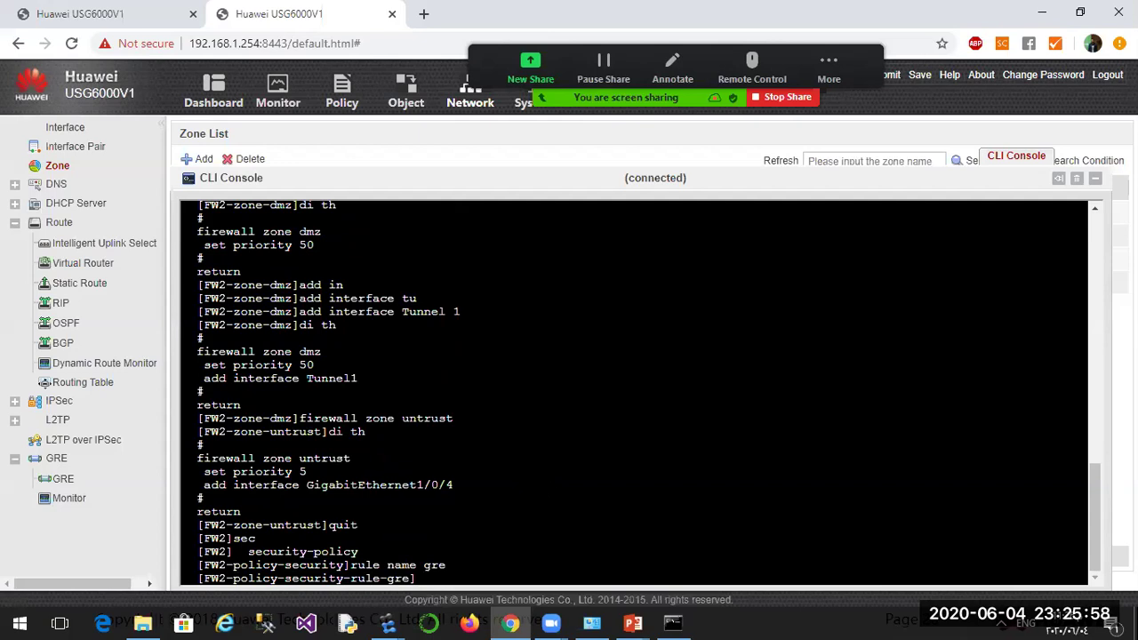
pyautogui.press('Up')
pyautogui.press('Up')
pyautogui.press('Down')
pyautogui.write('1')
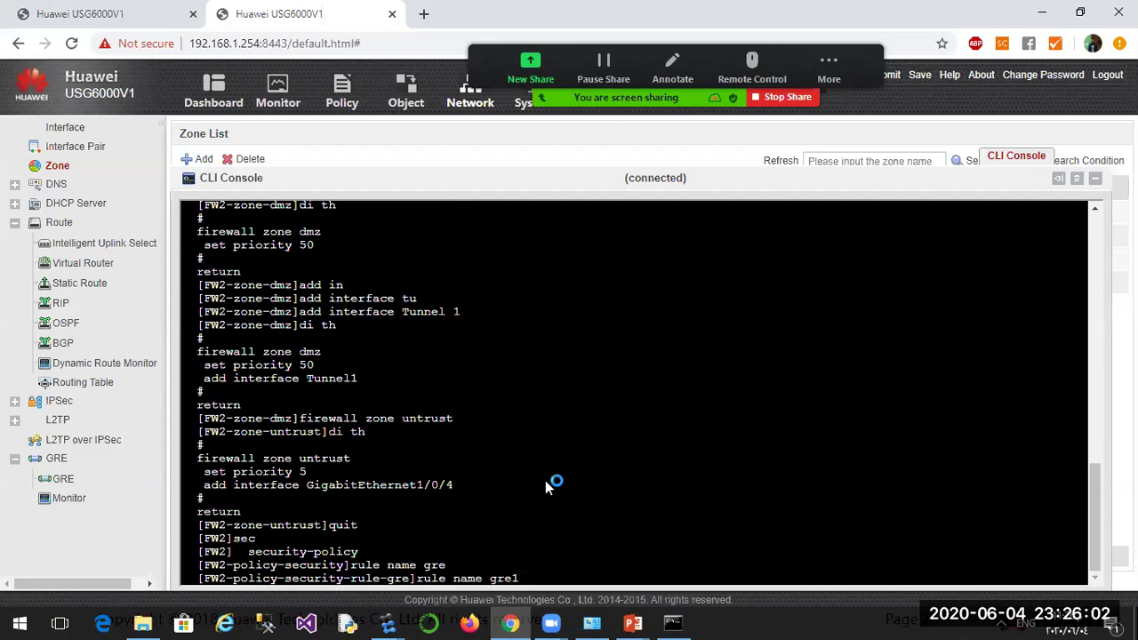
pyautogui.press('Return')
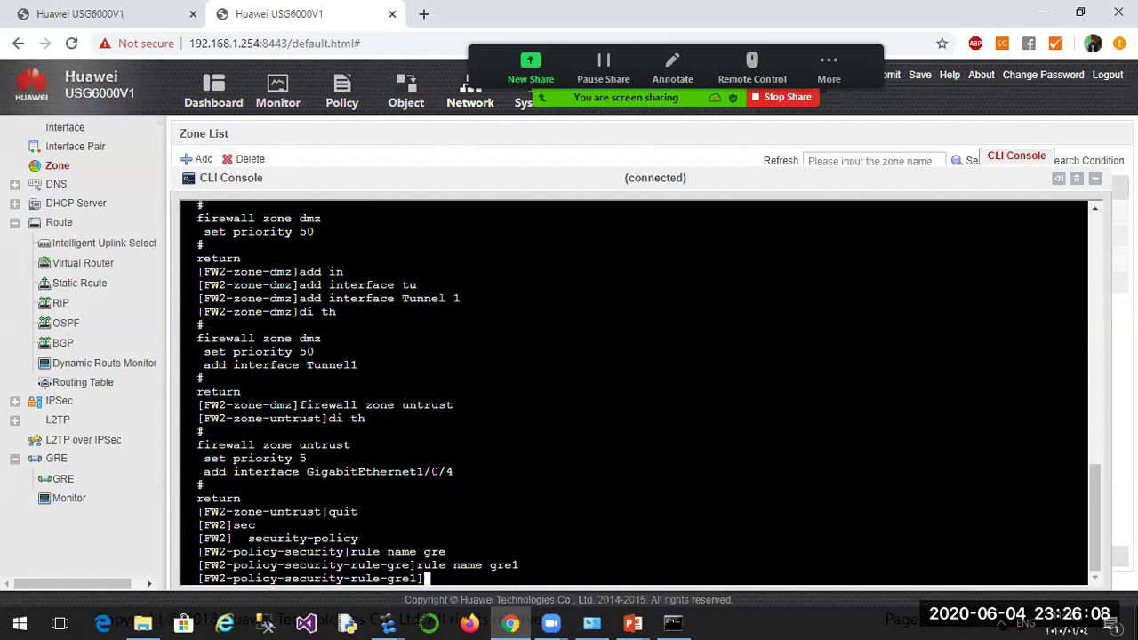
# Submit 'source-zone trust' in rule gre1, then recall the rejected command and trim it.
pyautogui.write('sourc')
pyautogui.press('Tab')
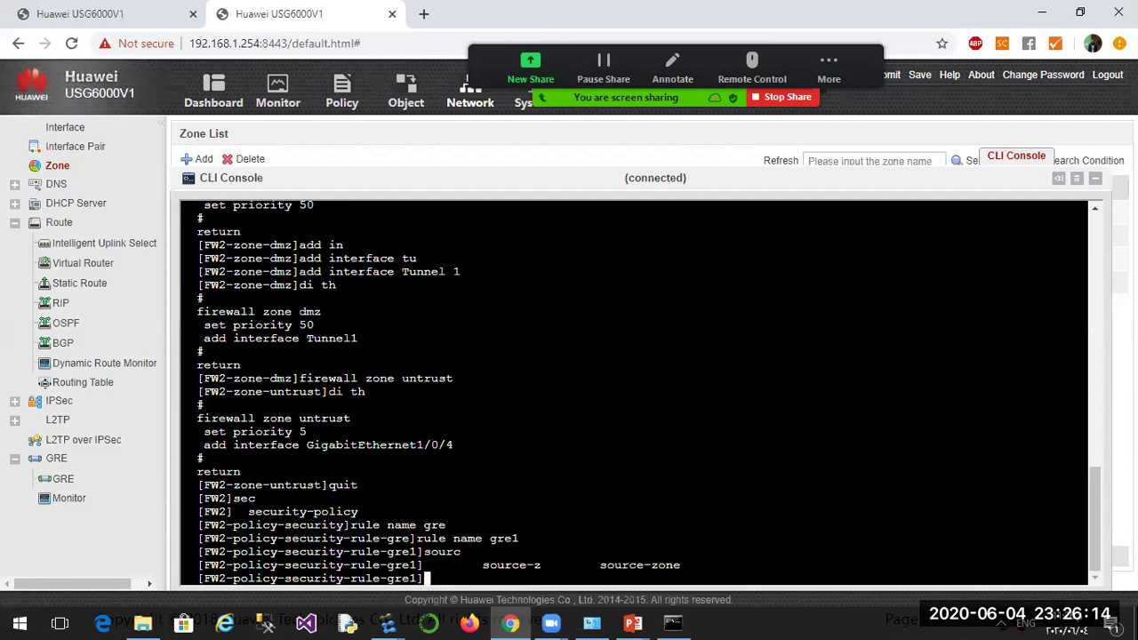
pyautogui.write('source-zone ')
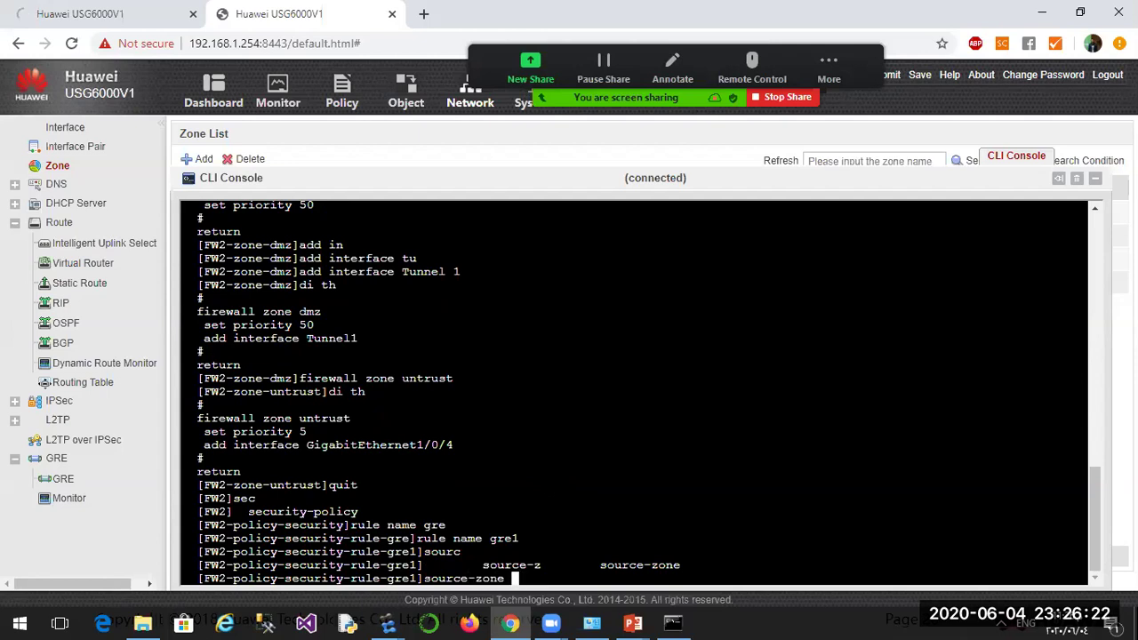
pyautogui.write('tr')
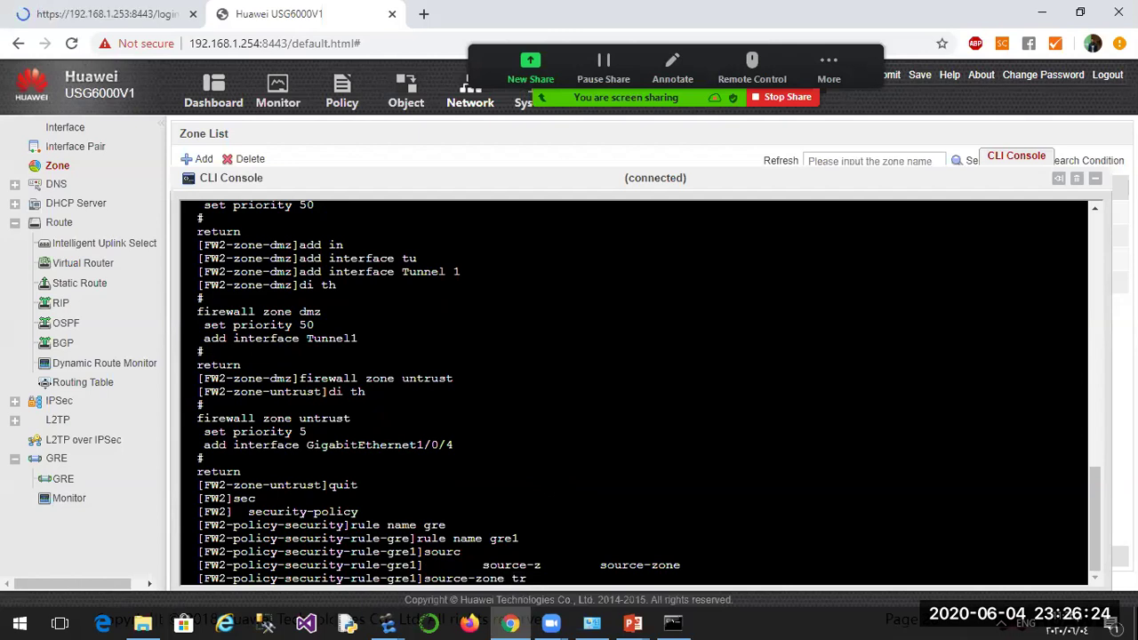
pyautogui.write('ustus')
pyautogui.press('BackSpace')
pyautogui.press('BackSpace')
pyautogui.press('Return')
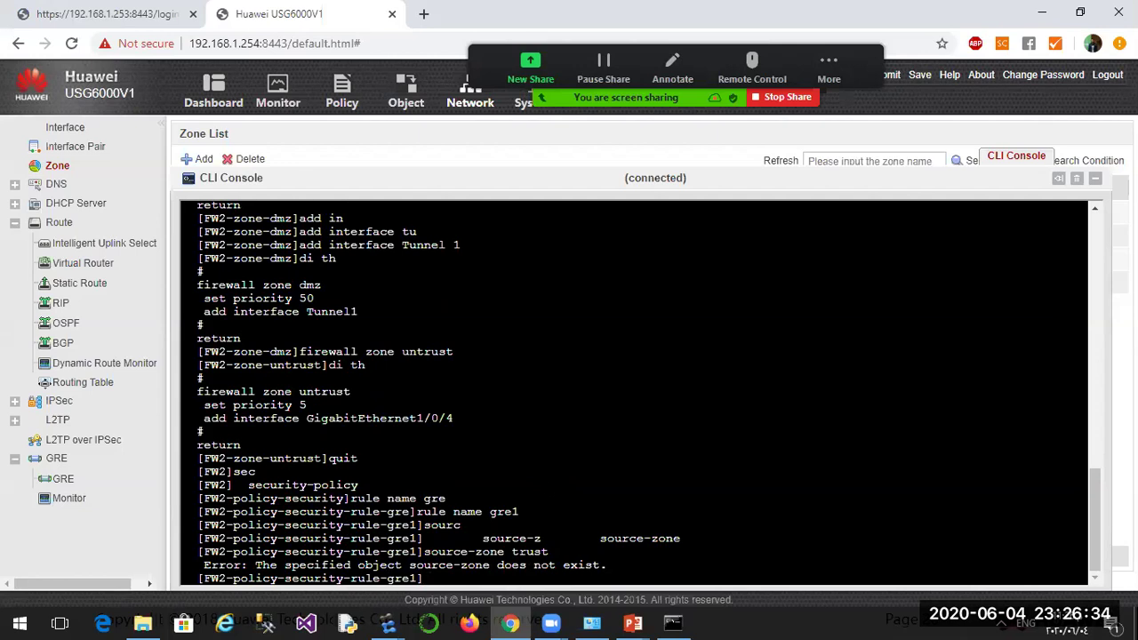
pyautogui.write('source-zone source-zone trust')
pyautogui.press('BackSpace')
pyautogui.press('BackSpace')
pyautogui.press('BackSpace')
pyautogui.press('BackSpace')
pyautogui.press('BackSpace')
pyautogui.press('BackSpace')
pyautogui.press('BackSpace')
pyautogui.press('BackSpace')
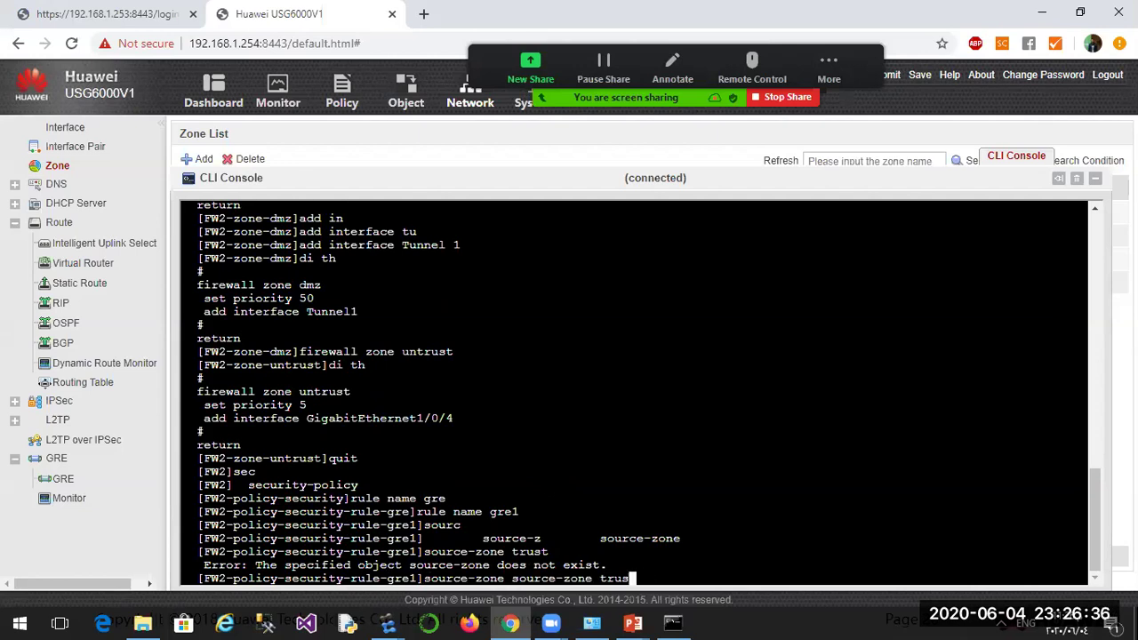
pyautogui.press('BackSpace')
pyautogui.press('BackSpace')
pyautogui.press('BackSpace')
pyautogui.press('BackSpace')
pyautogui.press('BackSpace')
pyautogui.press('BackSpace')
pyautogui.press('BackSpace')
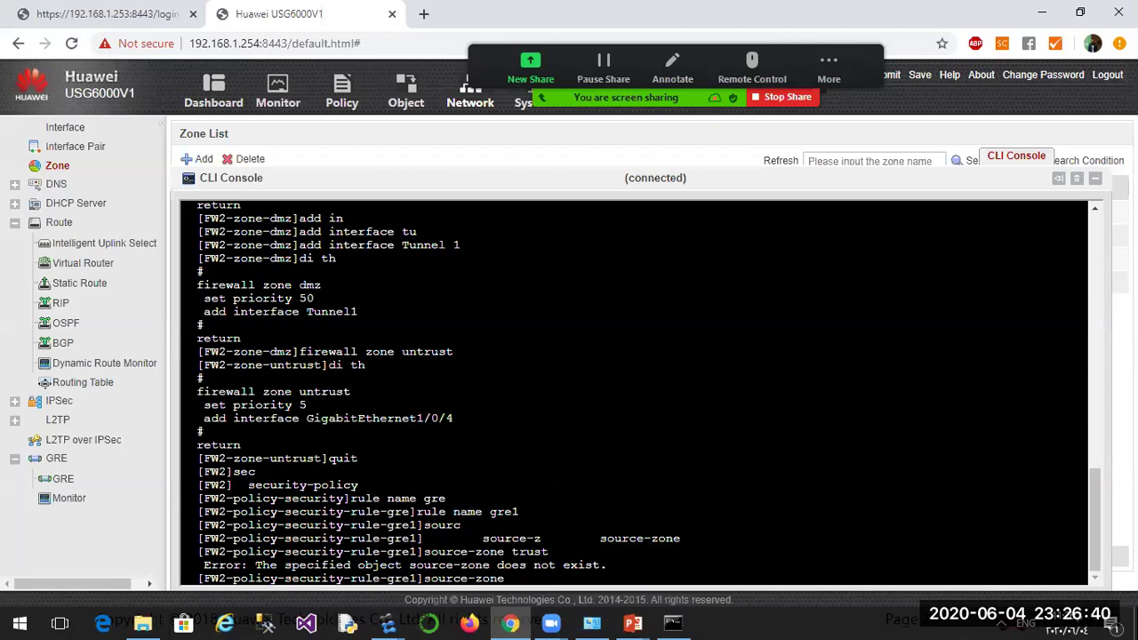
# Set gre1's source zone to trust and destination zone to dmz.
pyautogui.write('?')
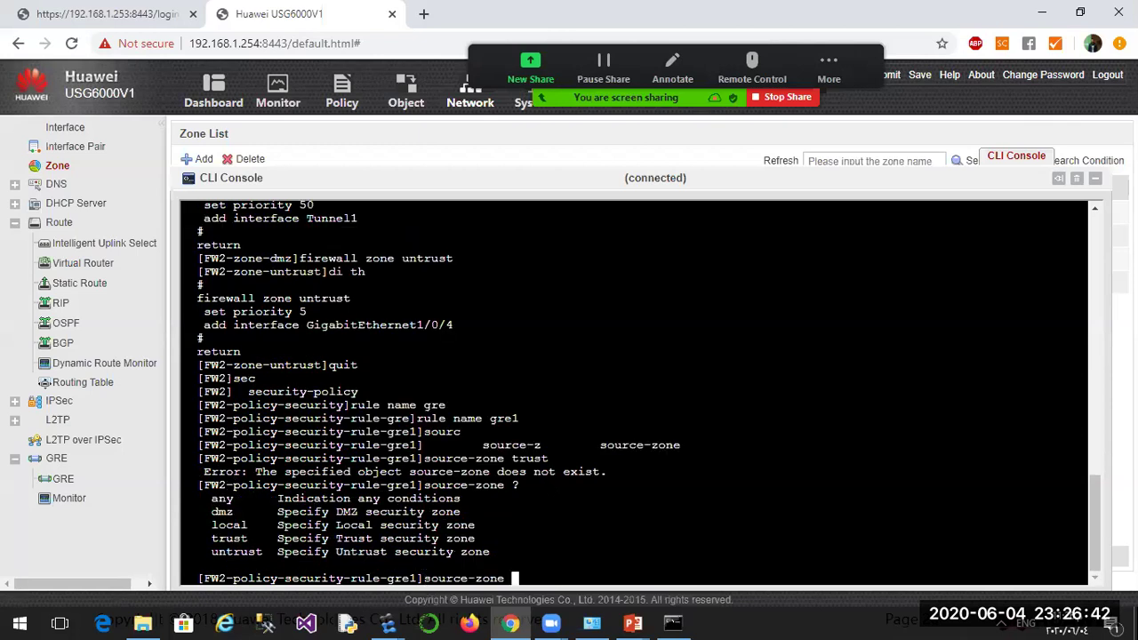
pyautogui.write('trust')
pyautogui.press('Return')
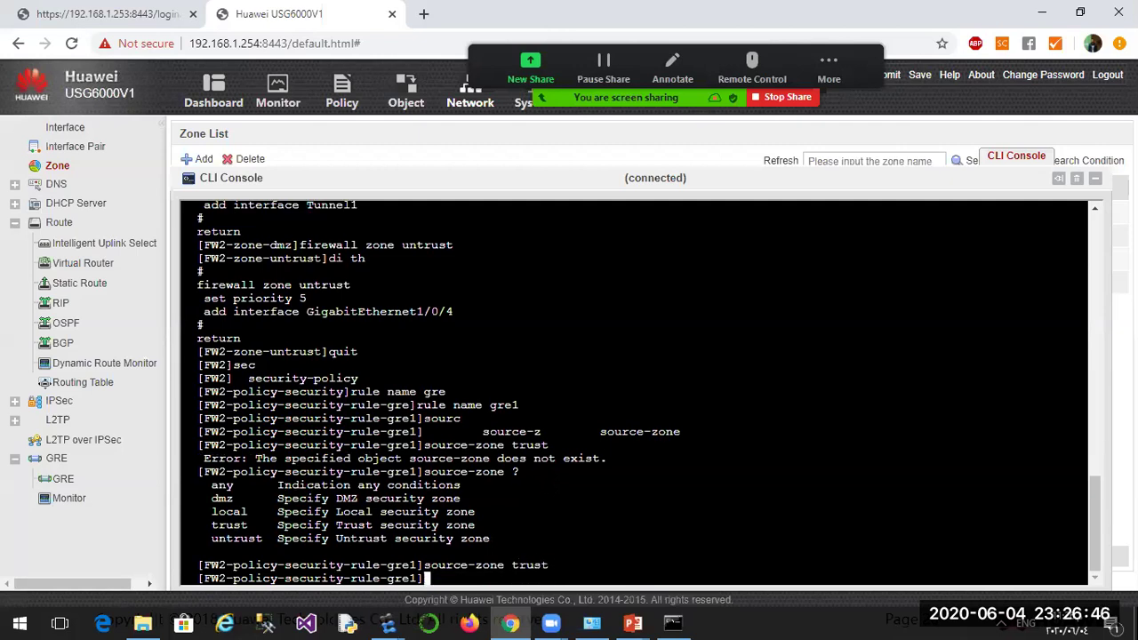
pyautogui.write('dest')
pyautogui.press('Tab')
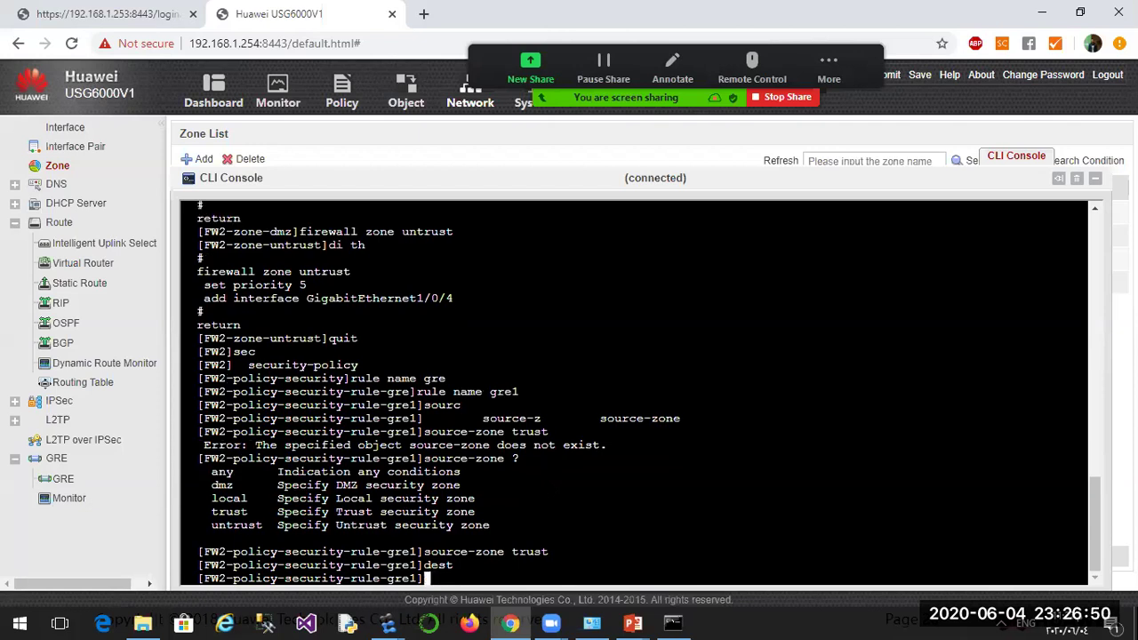
pyautogui.write('z')
pyautogui.press('Tab')
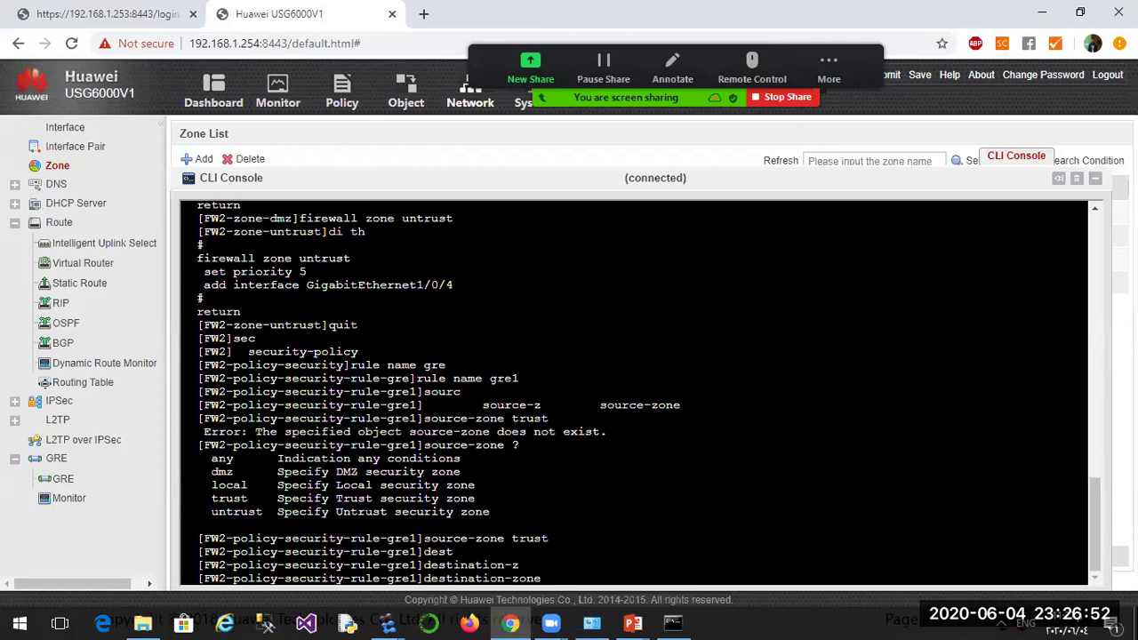
pyautogui.write('dm')
pyautogui.press('Tab')
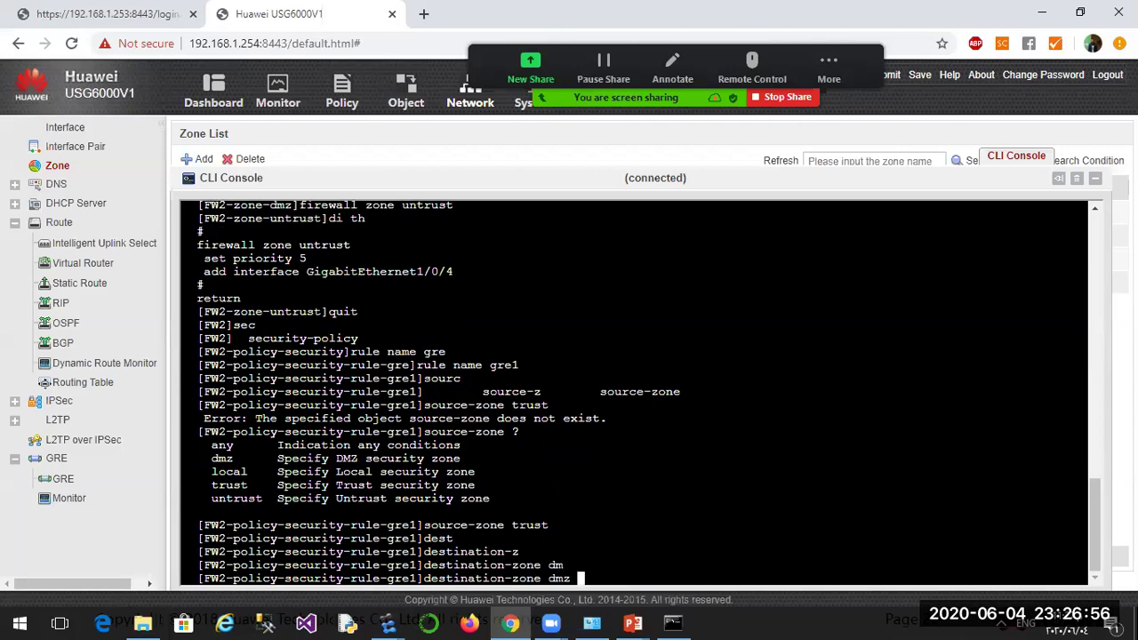
pyautogui.press('Return')
# Set gre1's source address 10.1.2.0/24 and destination address 10.1.1.0/24.
pyautogui.write('source-add')
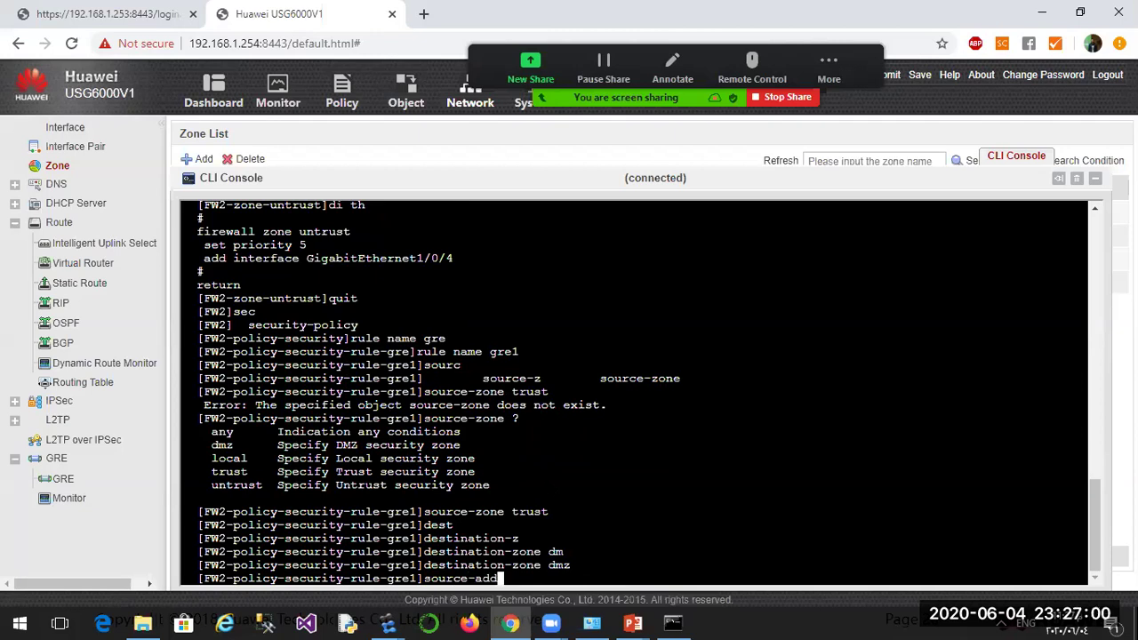
pyautogui.write(' 10.1.2.0')
pyautogui.write('24')
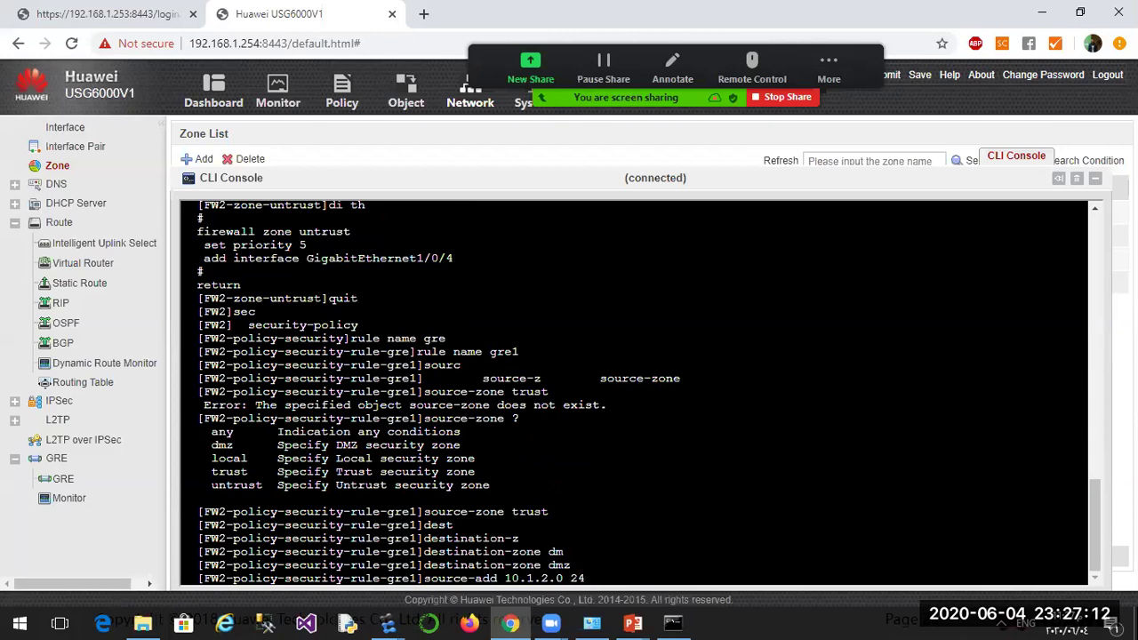
pyautogui.press('Return')
pyautogui.write('dest')
pyautogui.press('Tab')
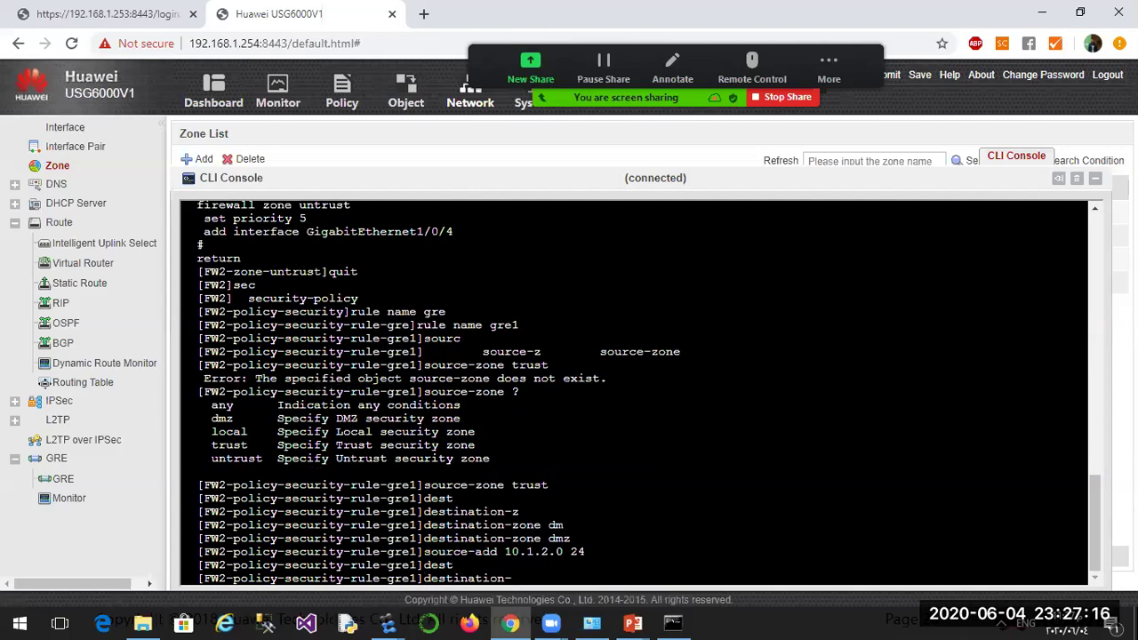
pyautogui.write('zone')
pyautogui.press('Tab')
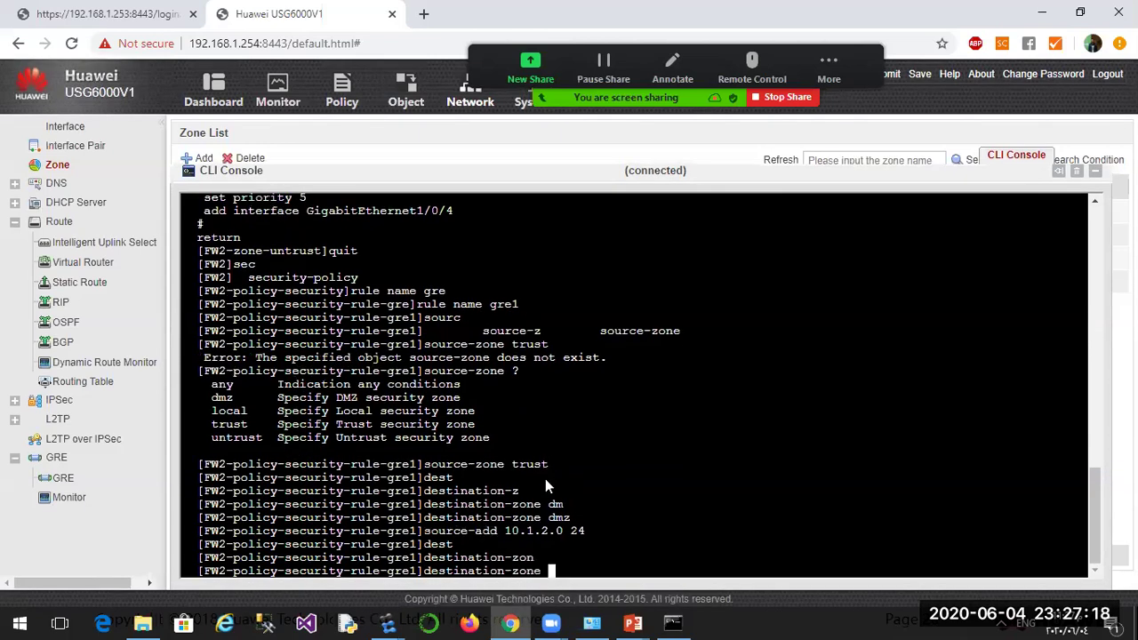
pyautogui.press('BackSpace')
pyautogui.press('BackSpace')
pyautogui.press('BackSpace')
pyautogui.press('BackSpace')
pyautogui.press('BackSpace')
pyautogui.write('add 10.1.1.')
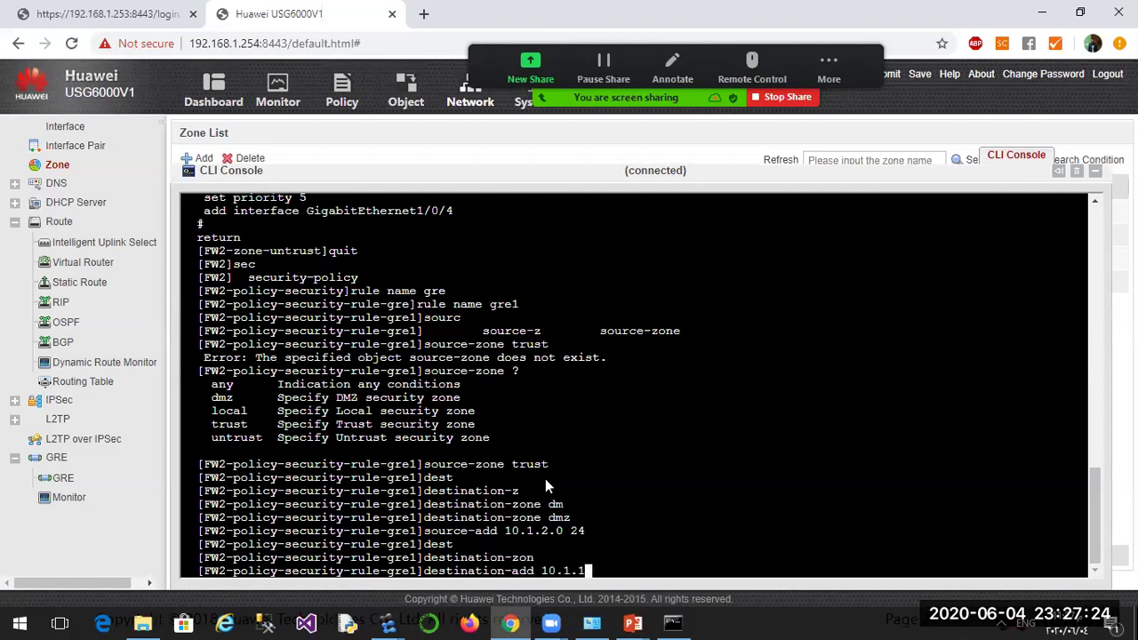
pyautogui.write('0 24')
pyautogui.press('Return')
# Set rule gre1's action to permit.
pyautogui.write('ac')
pyautogui.press('Tab')
pyautogui.write('p')
pyautogui.press('Tab')
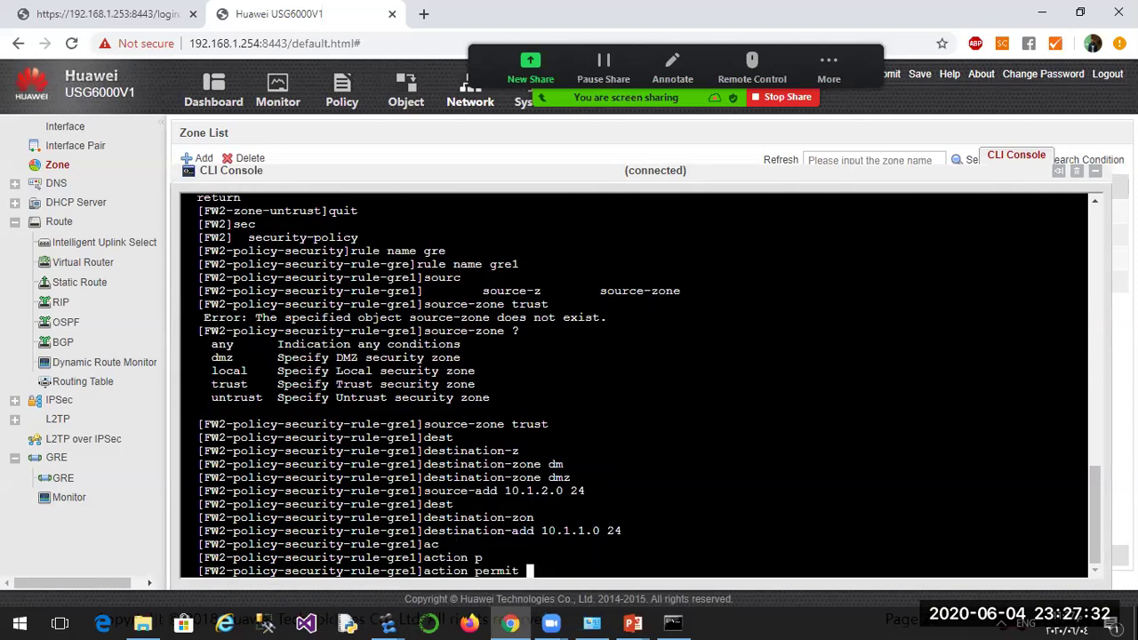
pyautogui.press('Return')
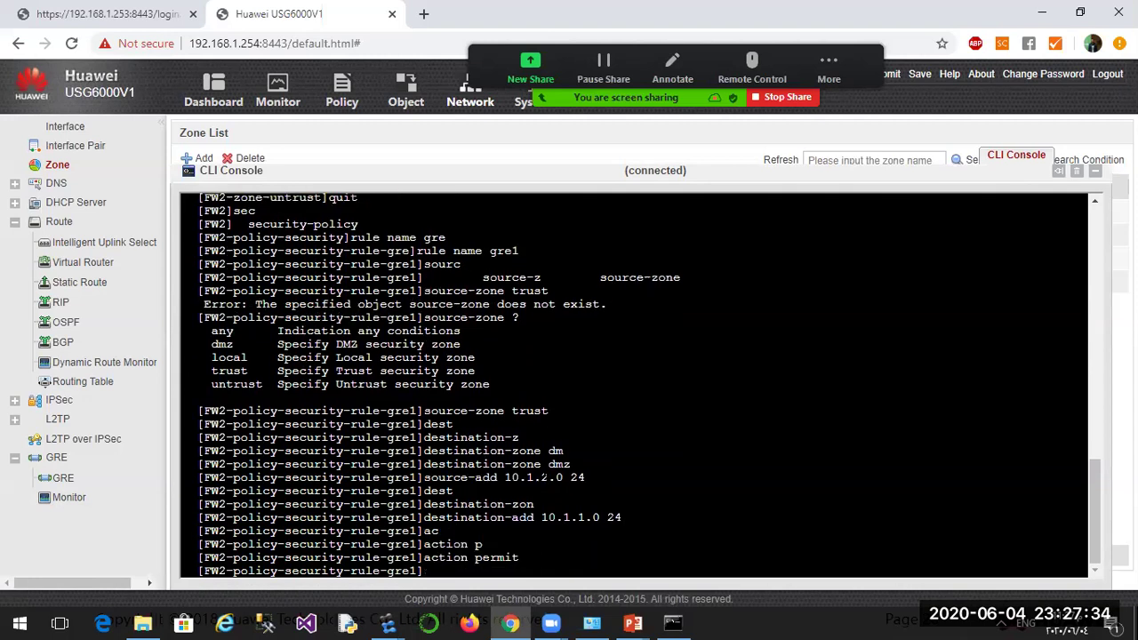
# Recall 'rule name gre1' from history and change it to gre2.
pyautogui.press('Up')
pyautogui.press('Up')
pyautogui.press('Up')
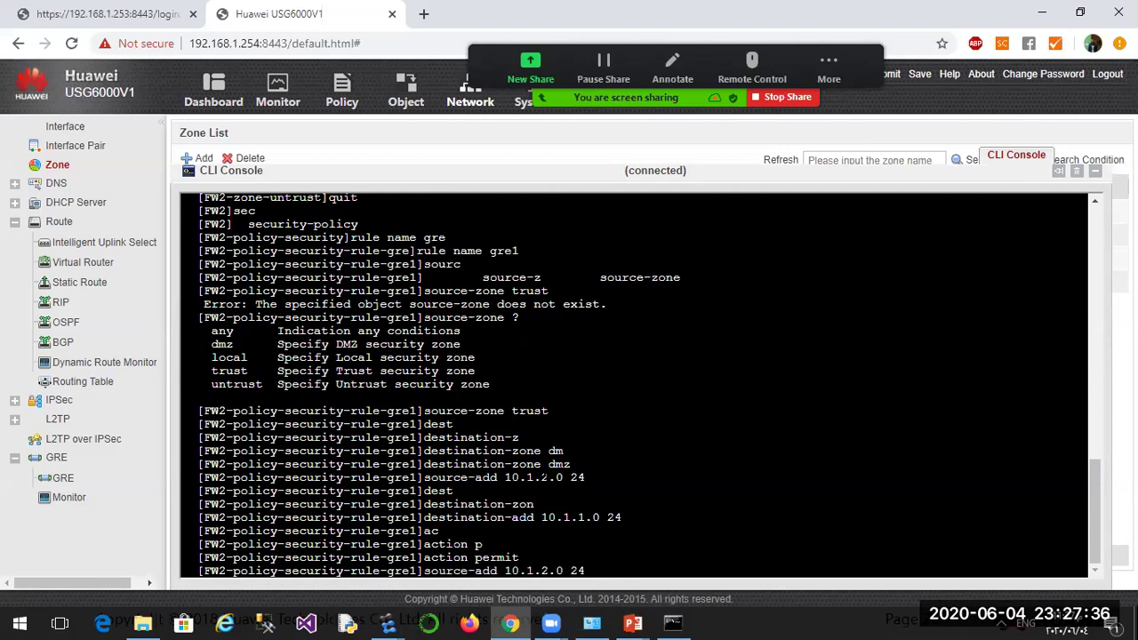
pyautogui.press('Up')
pyautogui.press('Up')
pyautogui.press('Up')
pyautogui.press('Up')
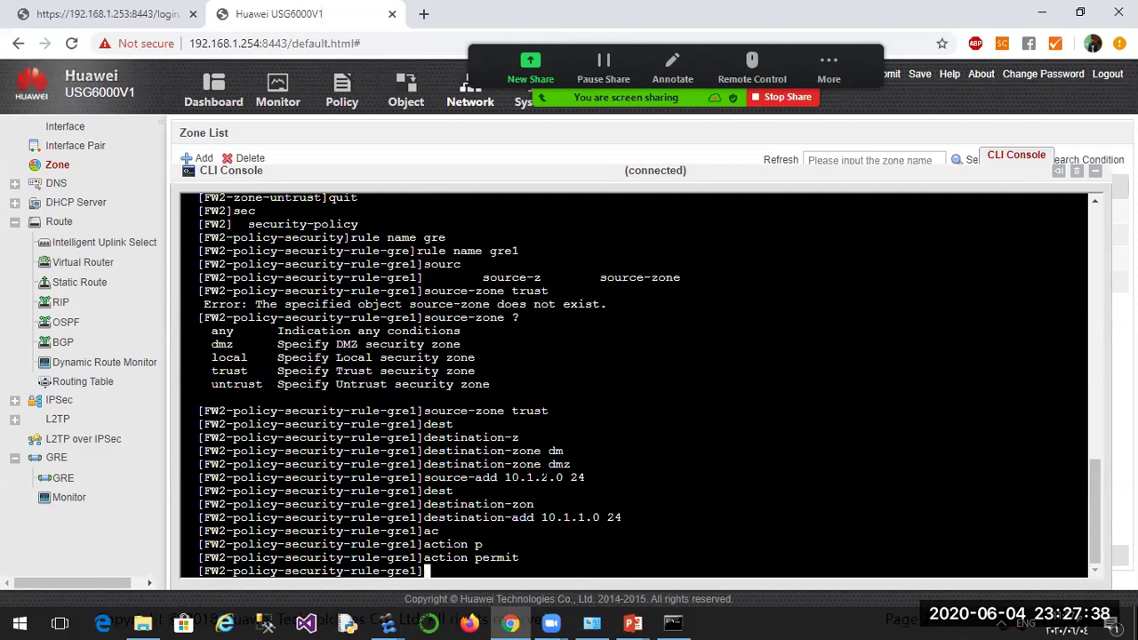
pyautogui.press('Up')
pyautogui.press('BackSpace')
pyautogui.write('2')
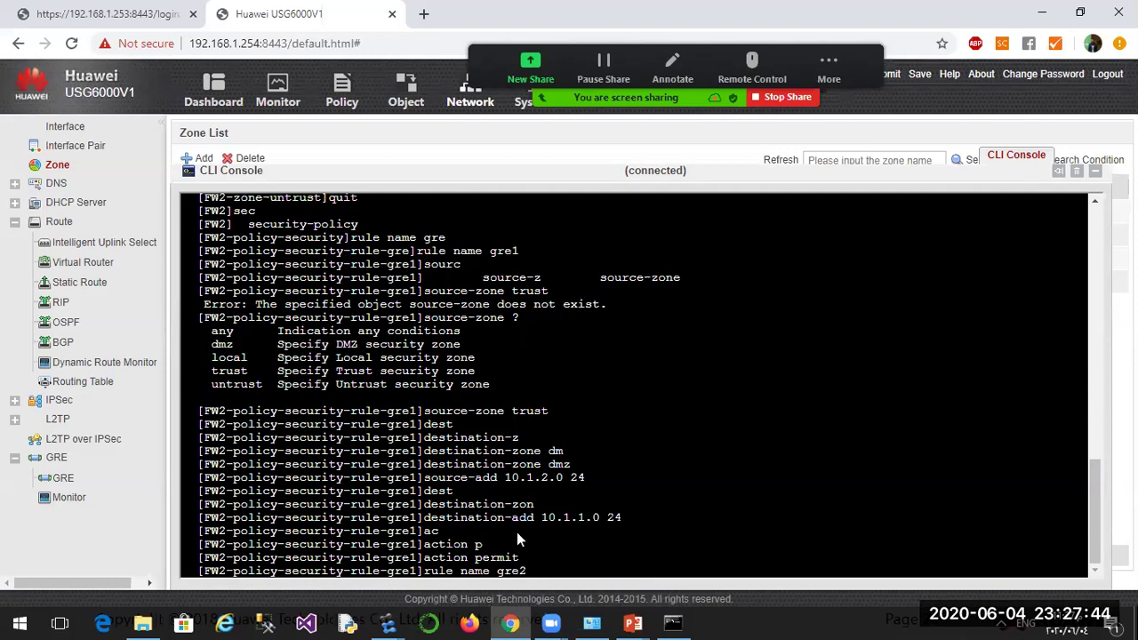
# Create rule gre2 with source zone dmz and destination zone trust.
pyautogui.scroll(2, 1097, 519)
pyautogui.press('Return')
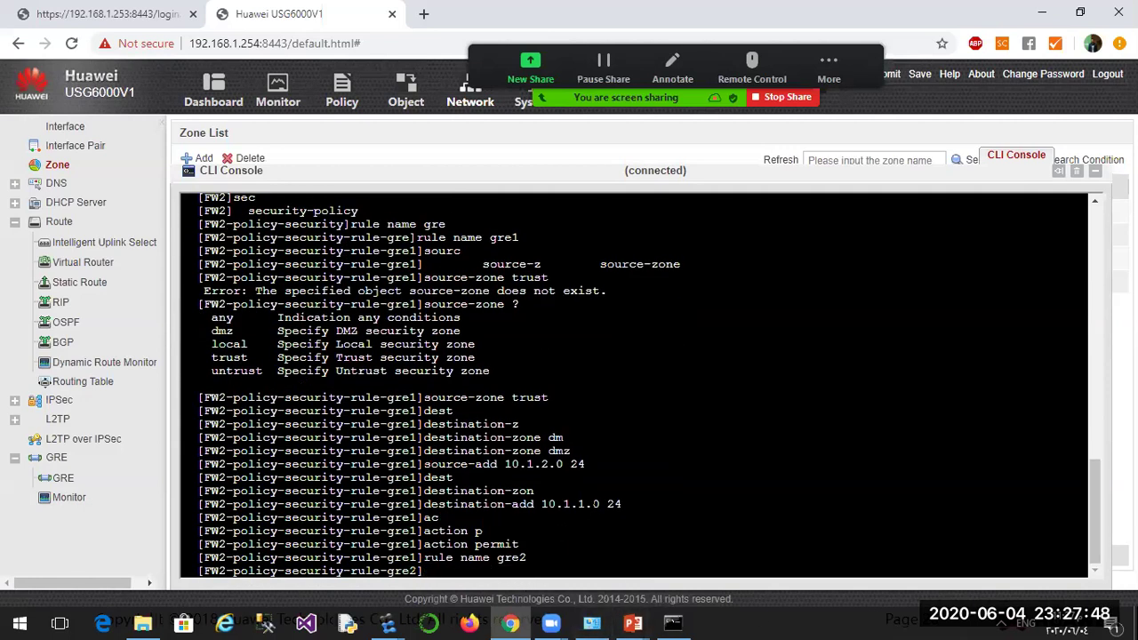
pyautogui.write('souce-zone')
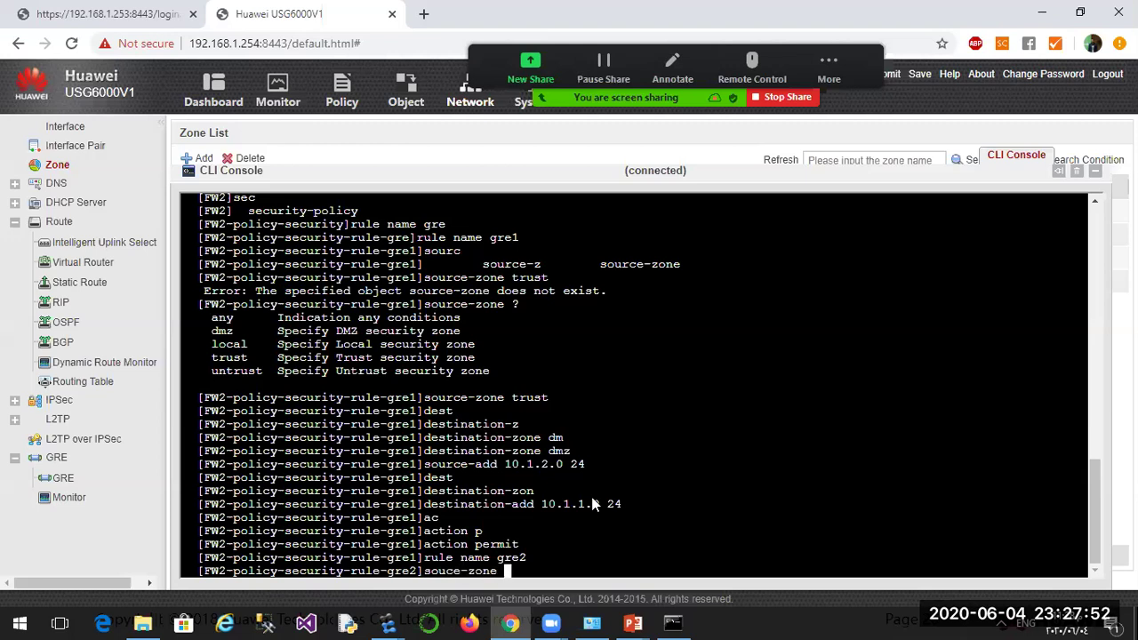
pyautogui.write(' dmz')
pyautogui.press('Return')
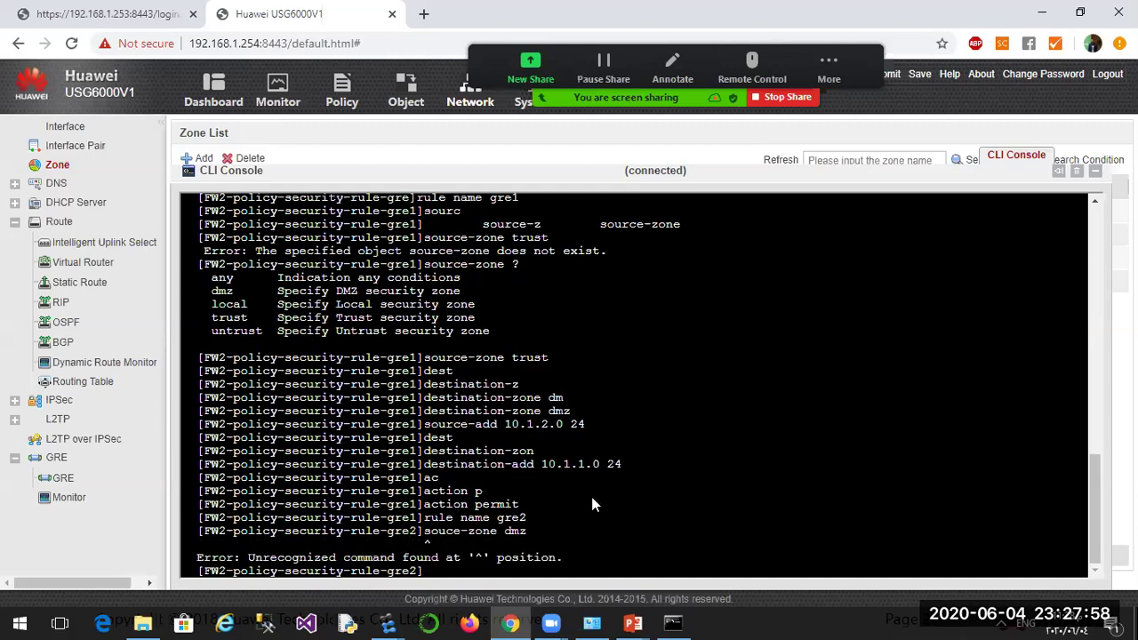
pyautogui.write('source-zone dmz')
pyautogui.press('Return')
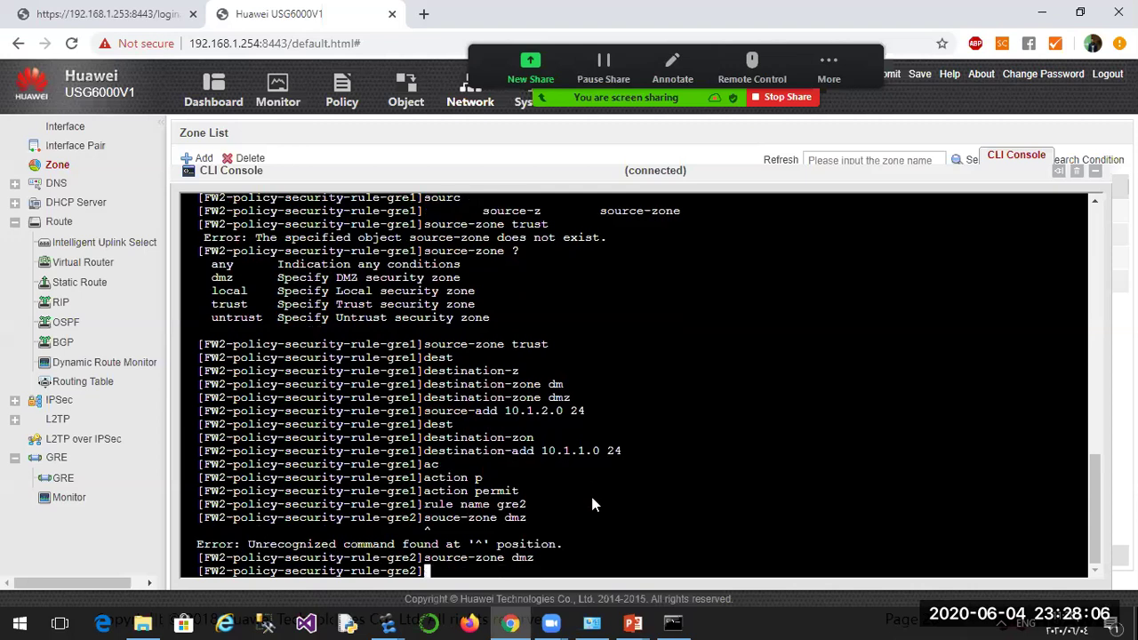
pyautogui.write('destination-zoe')
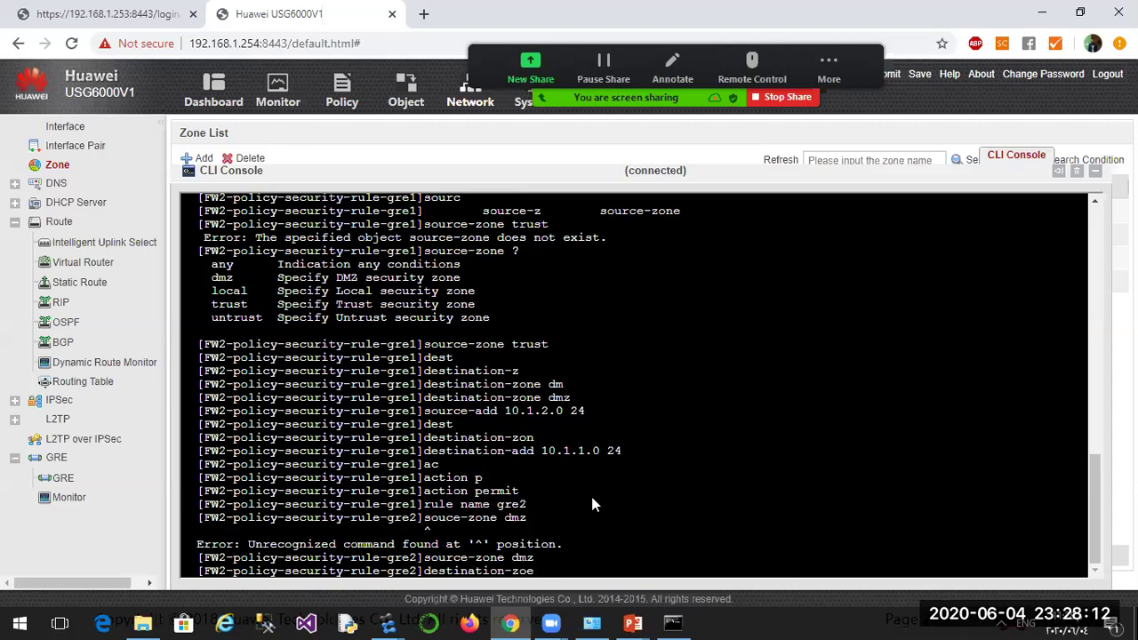
pyautogui.press('BackSpace')
pyautogui.press('BackSpace')
pyautogui.write('ne trust')
pyautogui.press('Return')
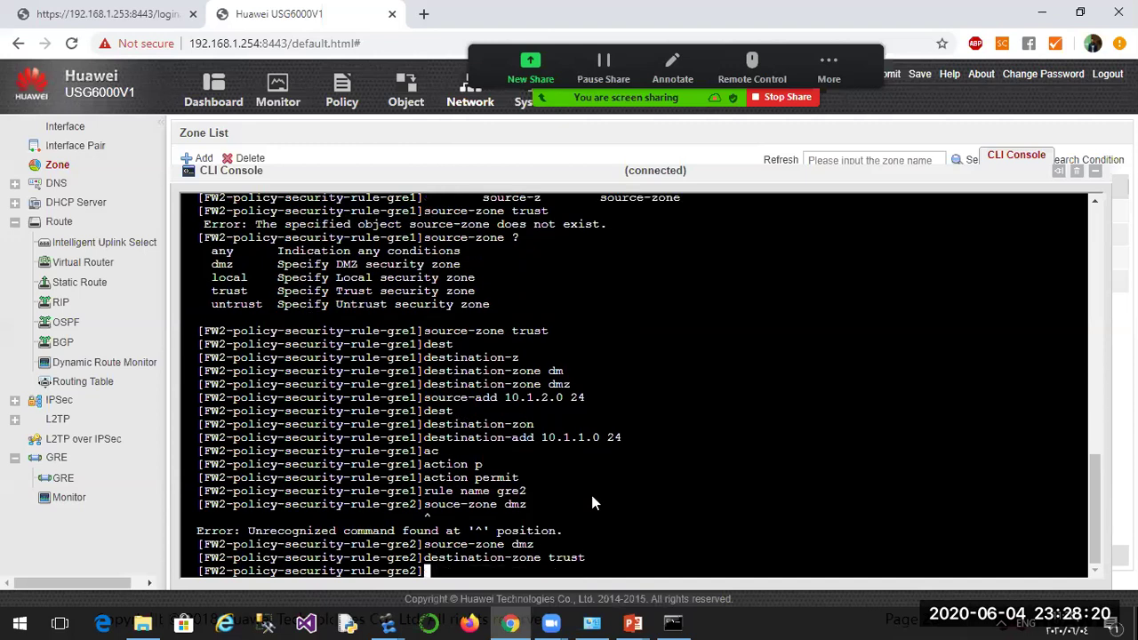
# Set gre2's source address 10.1.1.0/24 and destination address 10.1.2.0/24.
pyautogui.write('sou')
pyautogui.press('Tab')
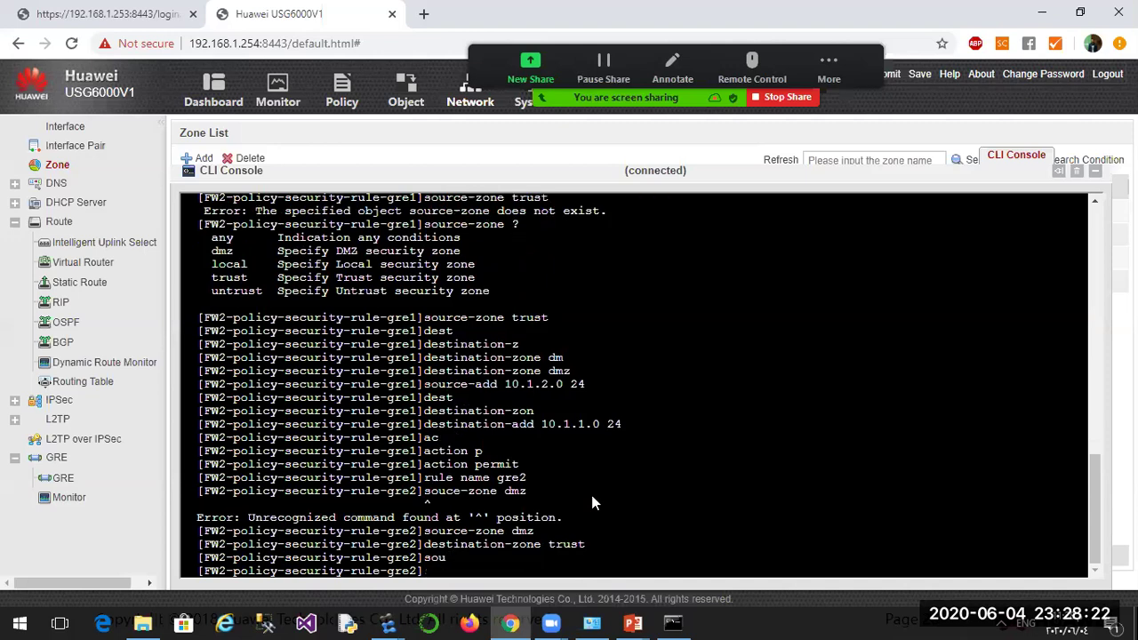
pyautogui.write('a')
pyautogui.press('Tab')
pyautogui.write('1')
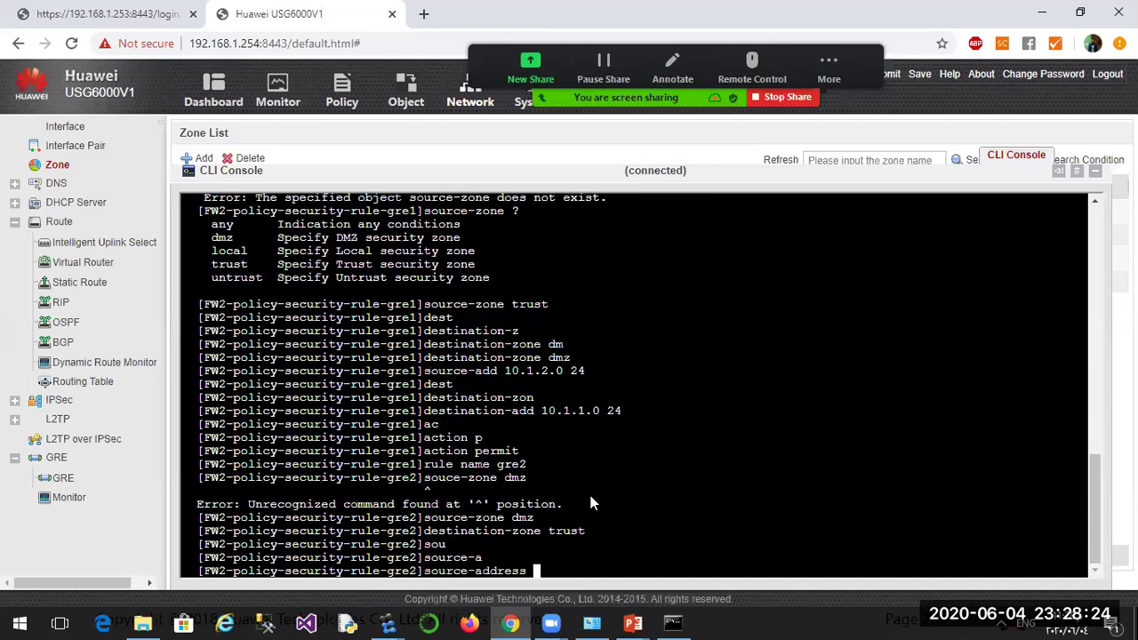
pyautogui.write('0.1.1.0 24')
pyautogui.press('Return')
pyautogui.write('d')
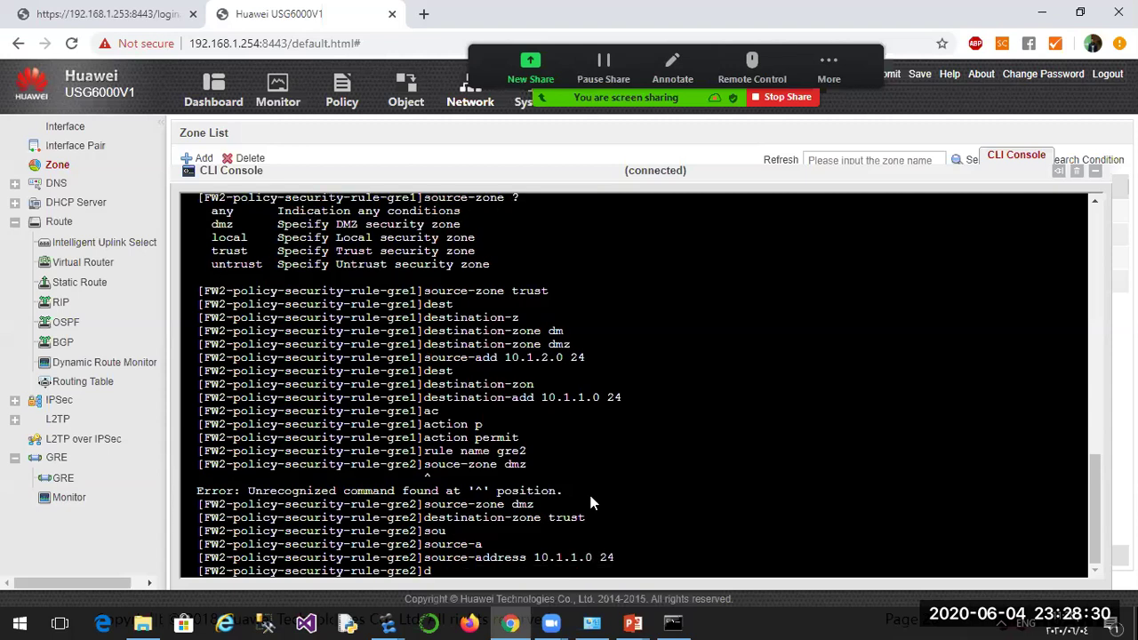
pyautogui.write('est')
pyautogui.press('Tab')
pyautogui.write('a')
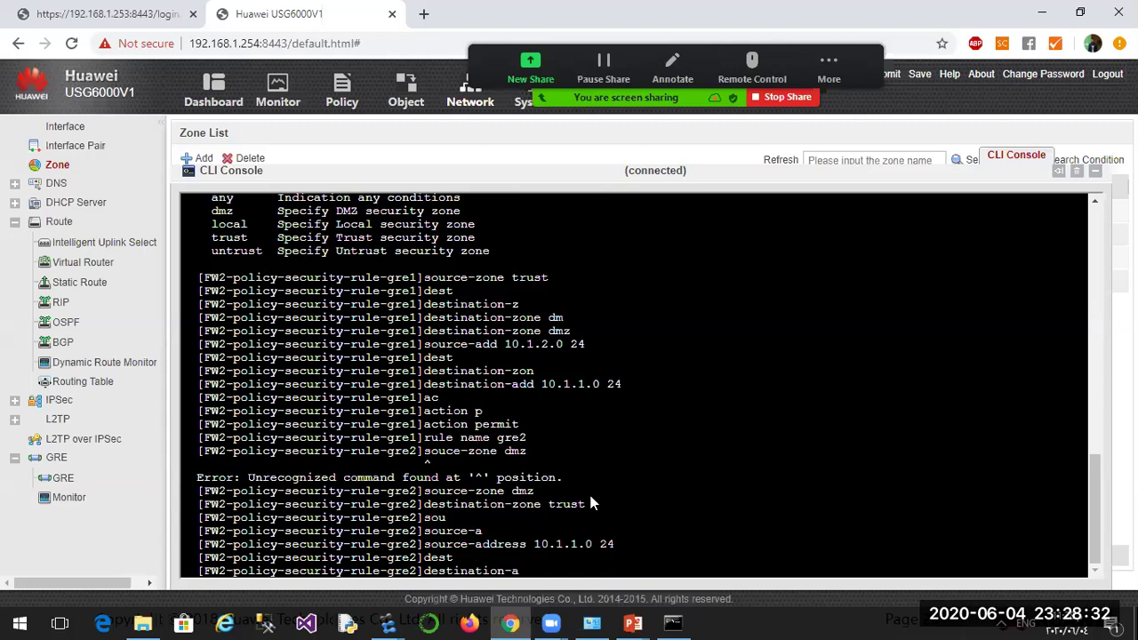
pyautogui.press('Tab')
pyautogui.write('10.1.')
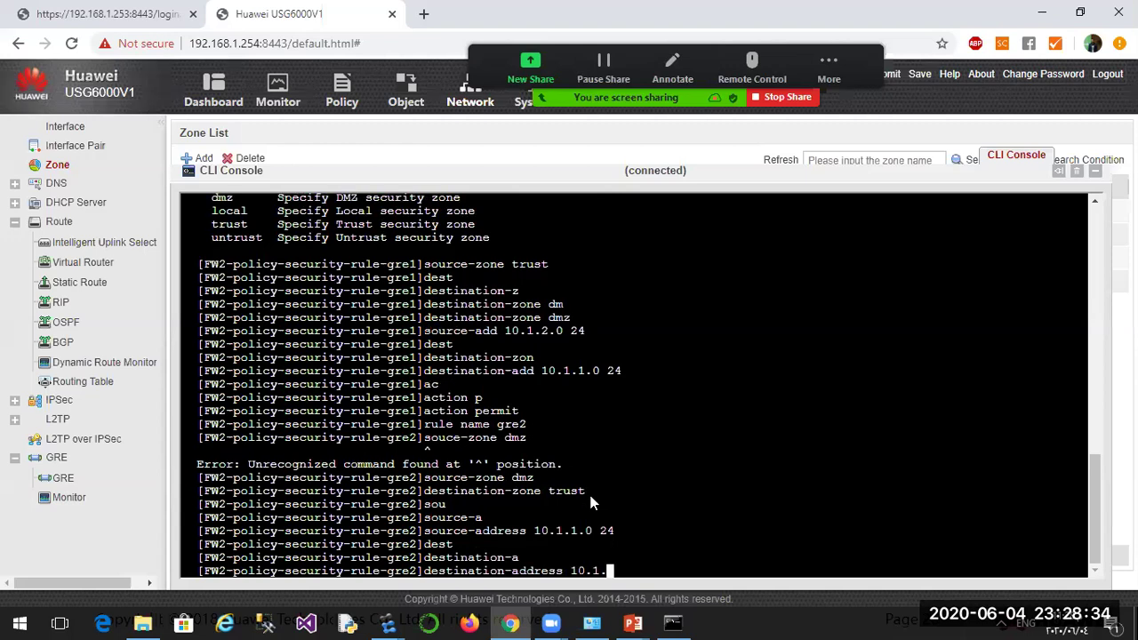
pyautogui.write('2.0 24')
pyautogui.press('Return')
# Set rule gre2's action to permit and recall the earlier rule name command.
pyautogui.write('ac')
pyautogui.press('Tab')
pyautogui.write('per')
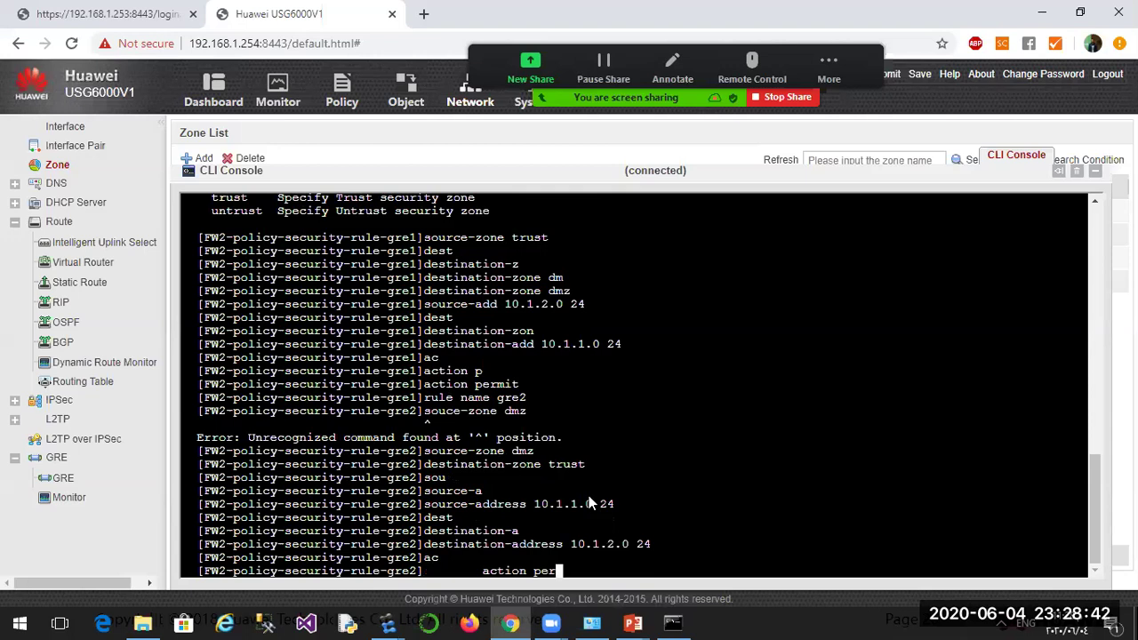
pyautogui.write('mit')
pyautogui.press('Return')
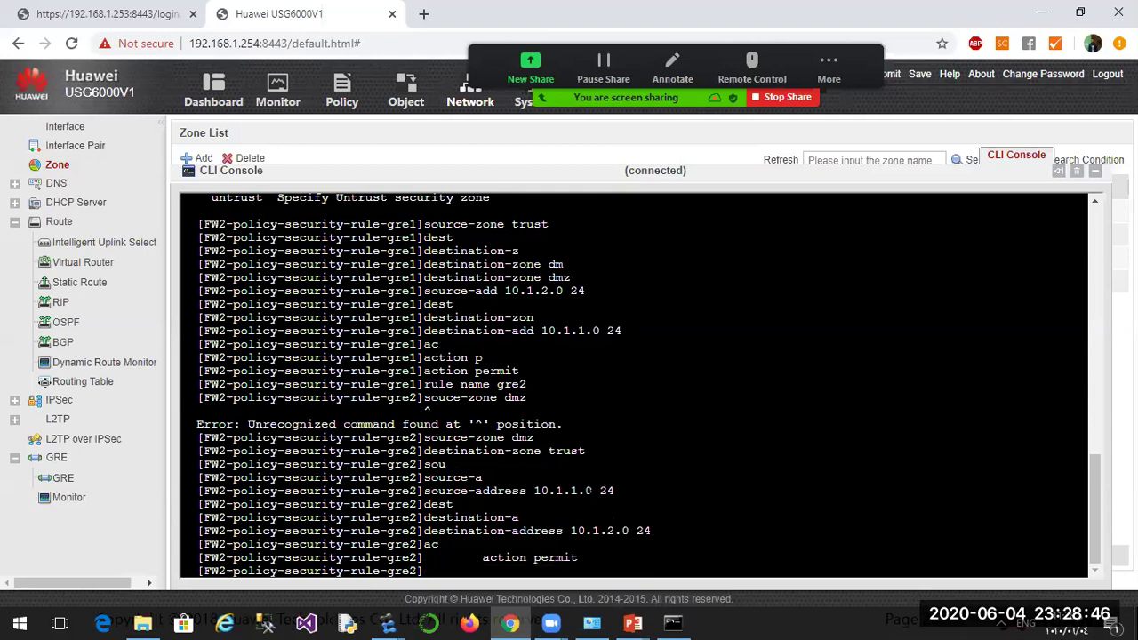
pyautogui.press('Up')
pyautogui.press('Up')
pyautogui.press('Up')
pyautogui.press('Up')
pyautogui.press('Up')
pyautogui.press('Up')
pyautogui.press('Up')
# Create security rule gre3 from the recalled rule name command.
pyautogui.press('BackSpace')
pyautogui.write('3')
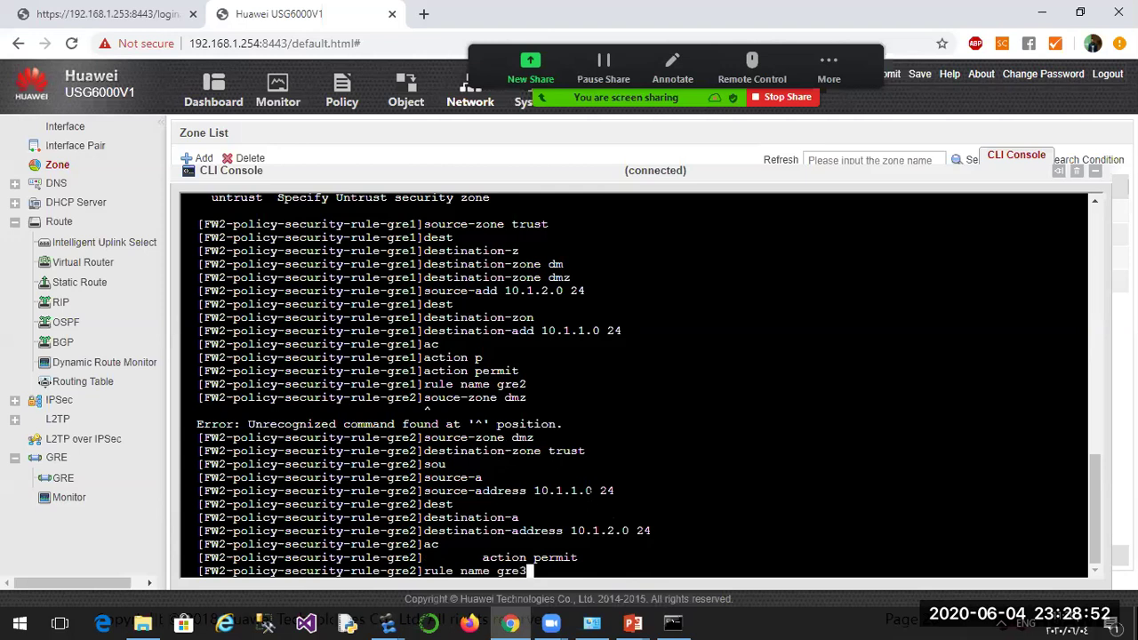
pyautogui.press('Return')
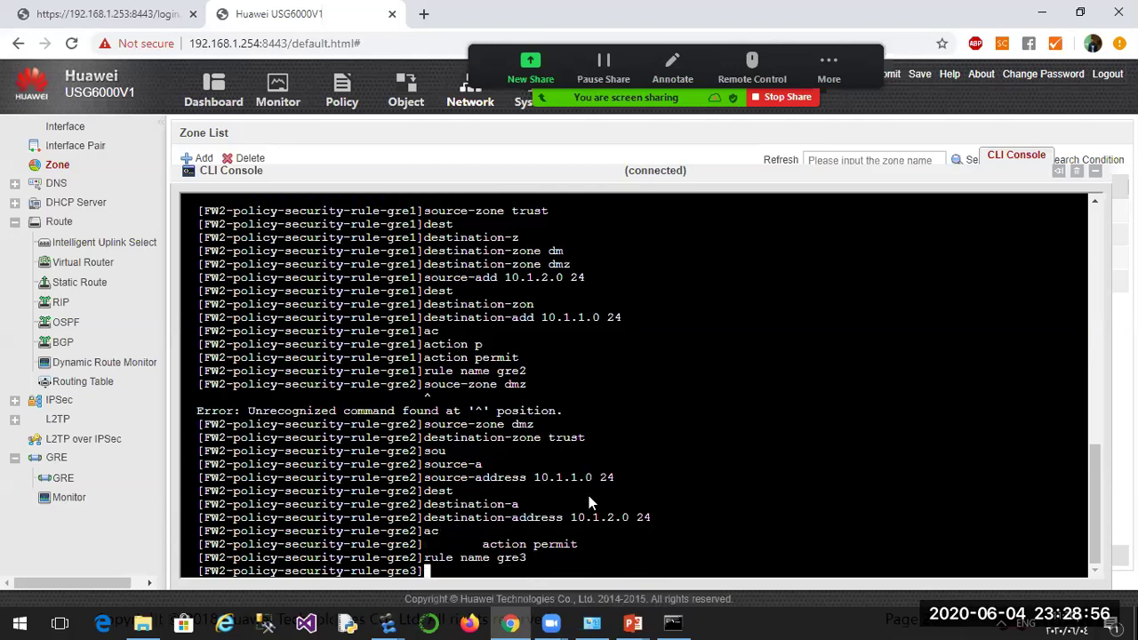
# Add local and untrust as gre3's source zones.
pyautogui.write('source')
pyautogui.press('Tab')
pyautogui.write('-z')
pyautogui.press('Tab')
pyautogui.write('lo')
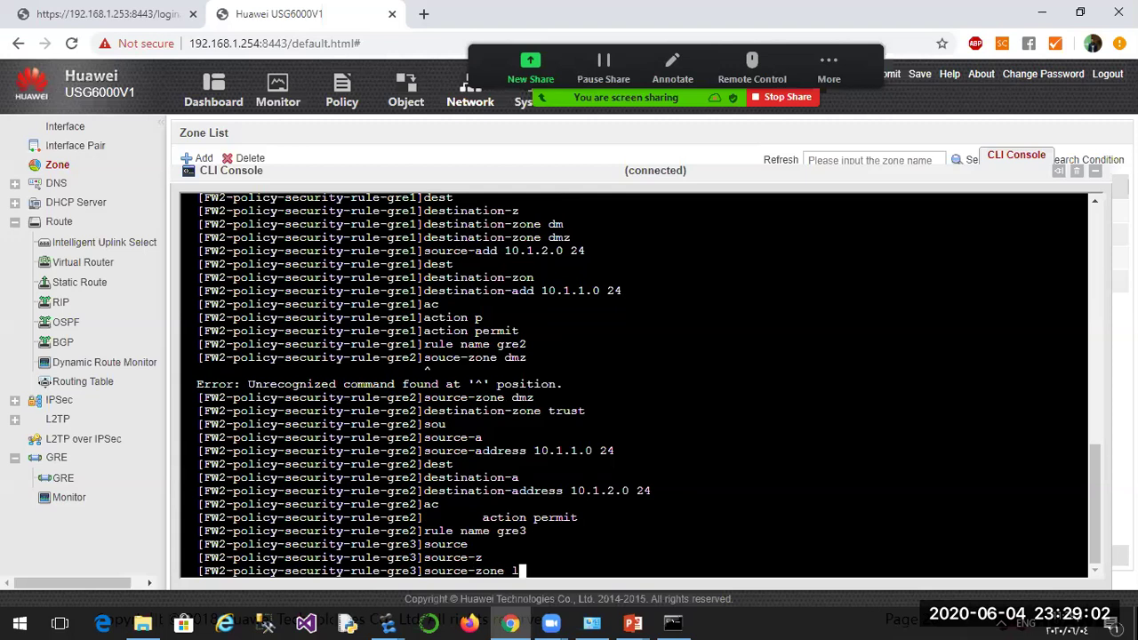
pyautogui.press('Tab')
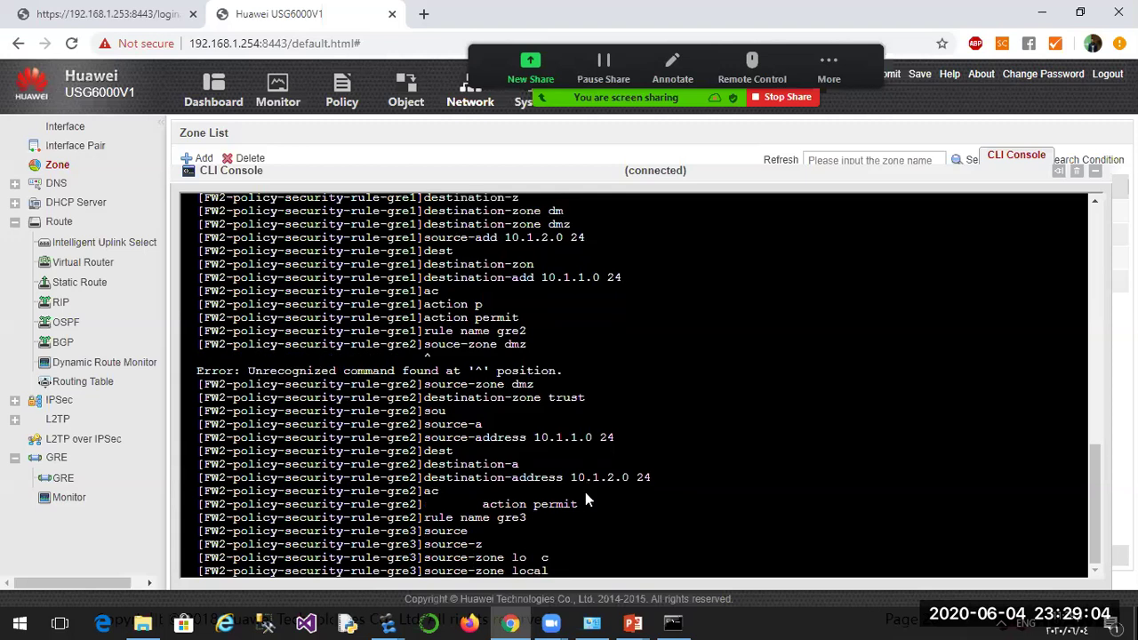
pyautogui.press('Return')
pyautogui.write('sou')
pyautogui.press('Tab')
pyautogui.write('-z')
pyautogui.press('Tab')
pyautogui.write('unt')
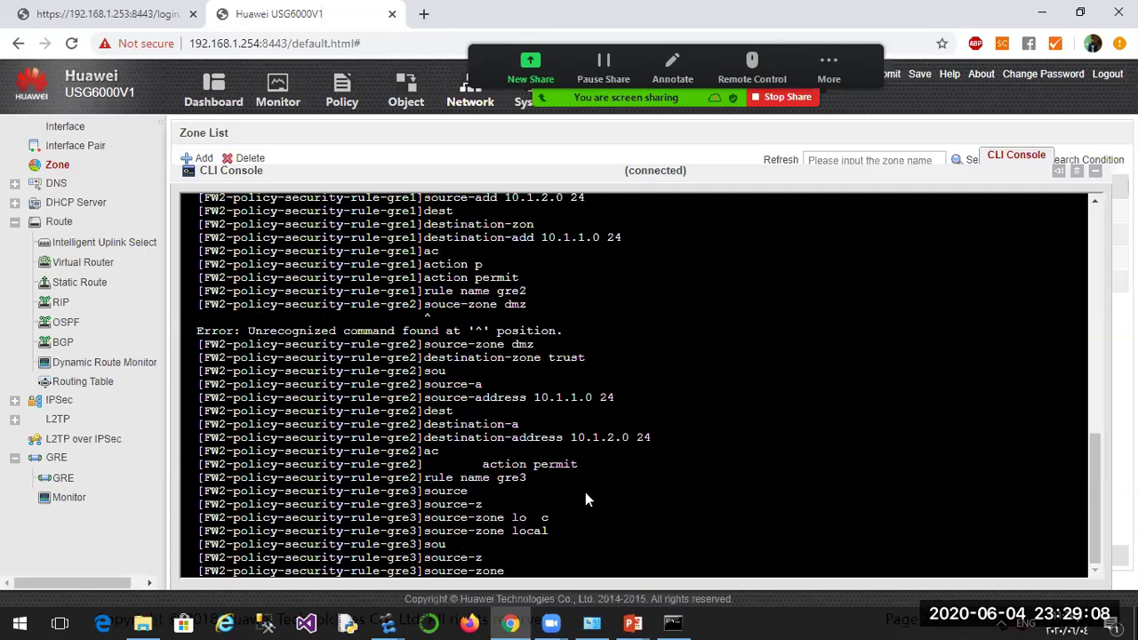
pyautogui.press('Tab')
pyautogui.press('Return')
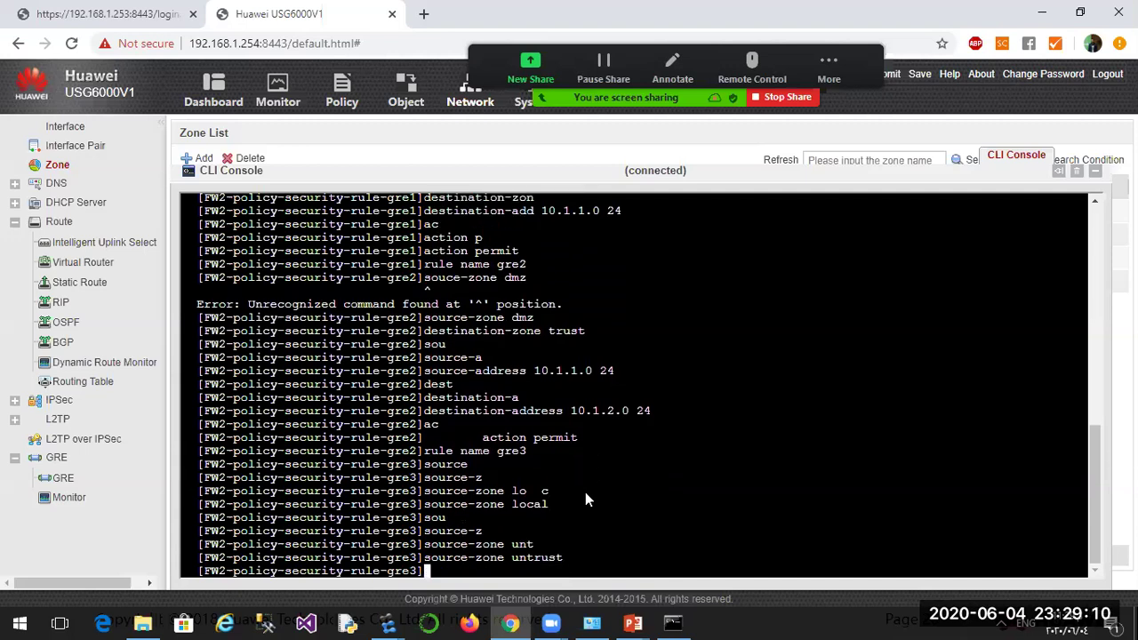
# Add local and untrust as gre3's destination zones.
pyautogui.write('dest')
pyautogui.press('Tab')
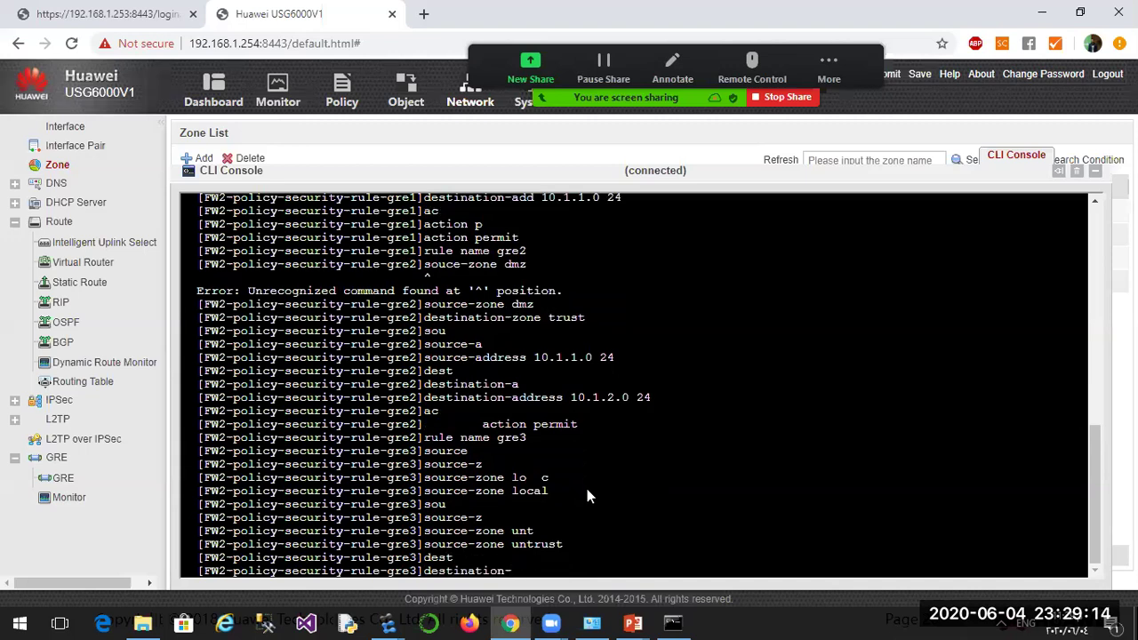
pyautogui.write('zone l')
pyautogui.press('Tab')
pyautogui.write('loc')
pyautogui.press('Tab')
pyautogui.press('Return')
pyautogui.write('des')
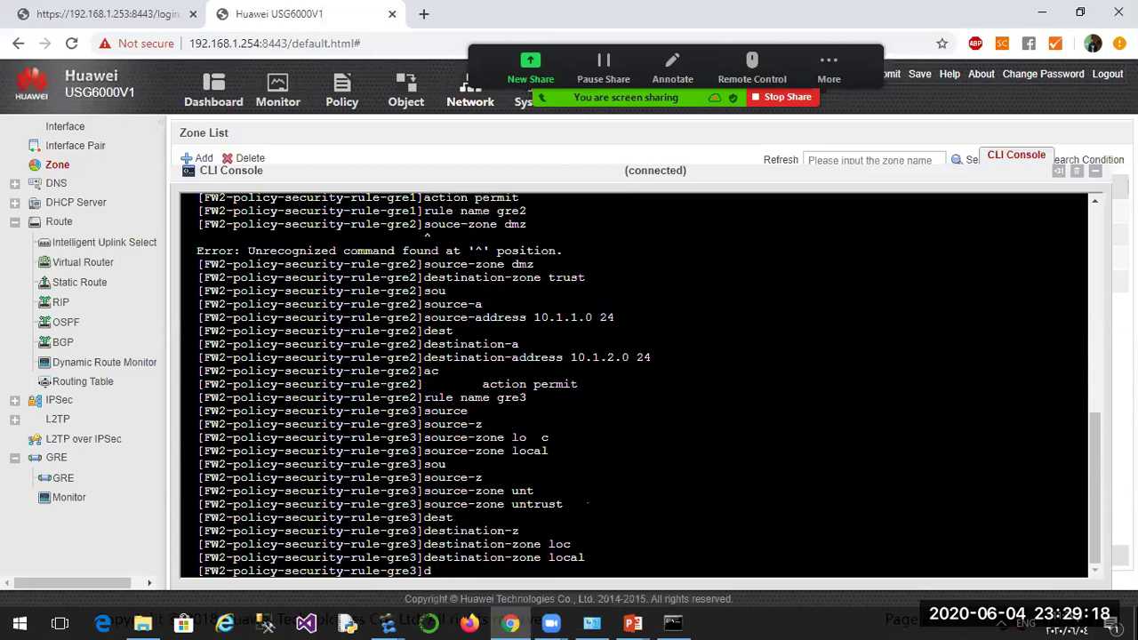
pyautogui.press('Tab')
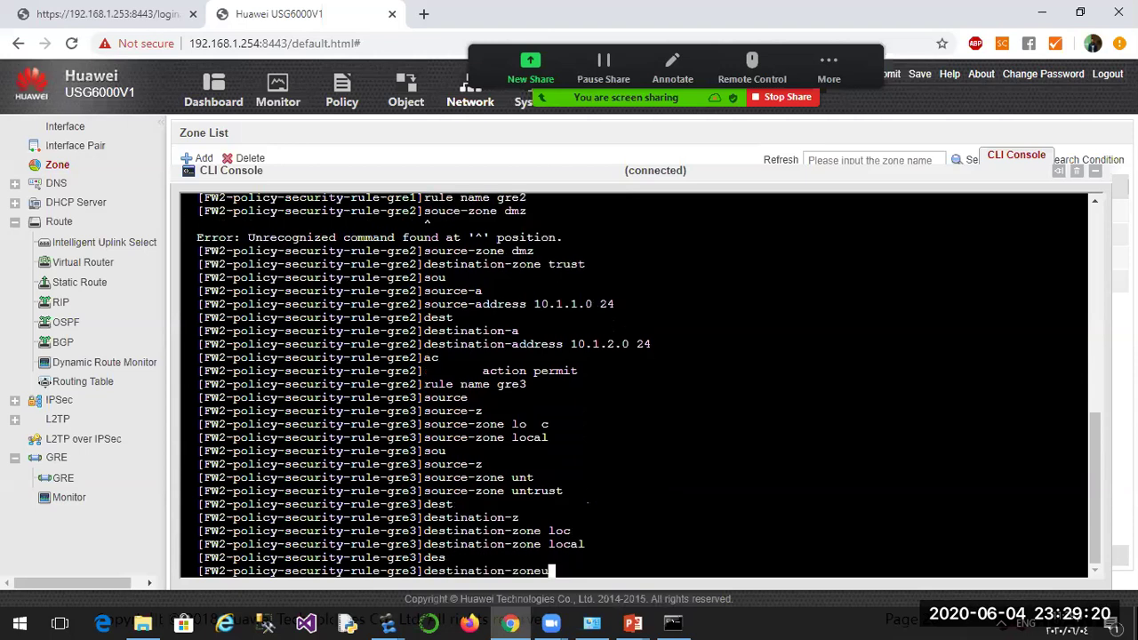
pyautogui.write('un')
pyautogui.press('Tab')
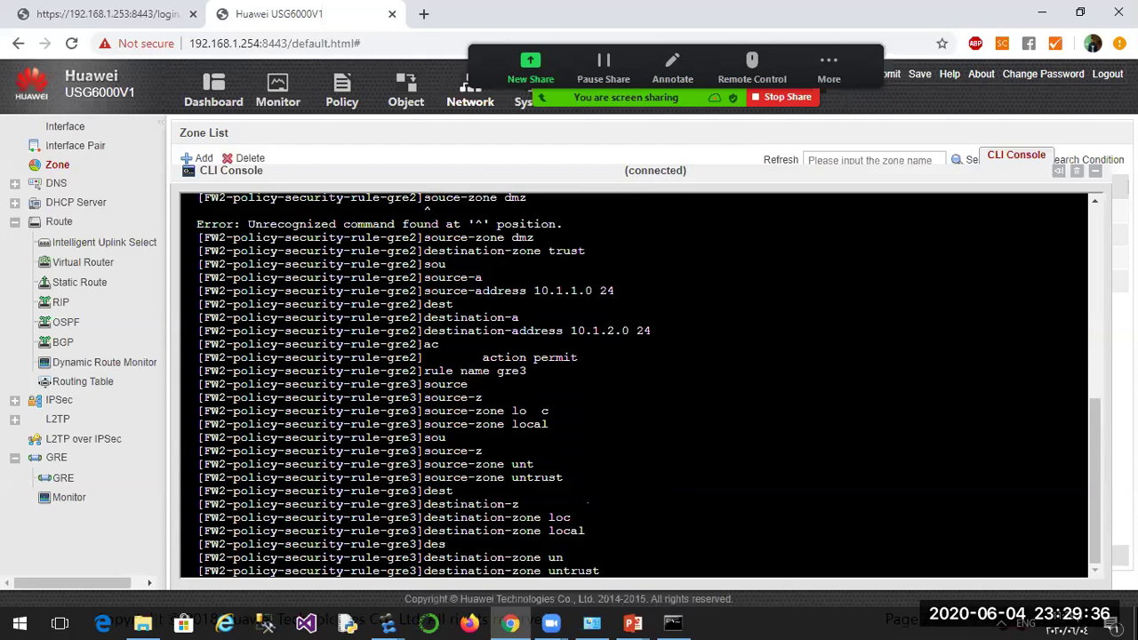
pyautogui.press('Return')
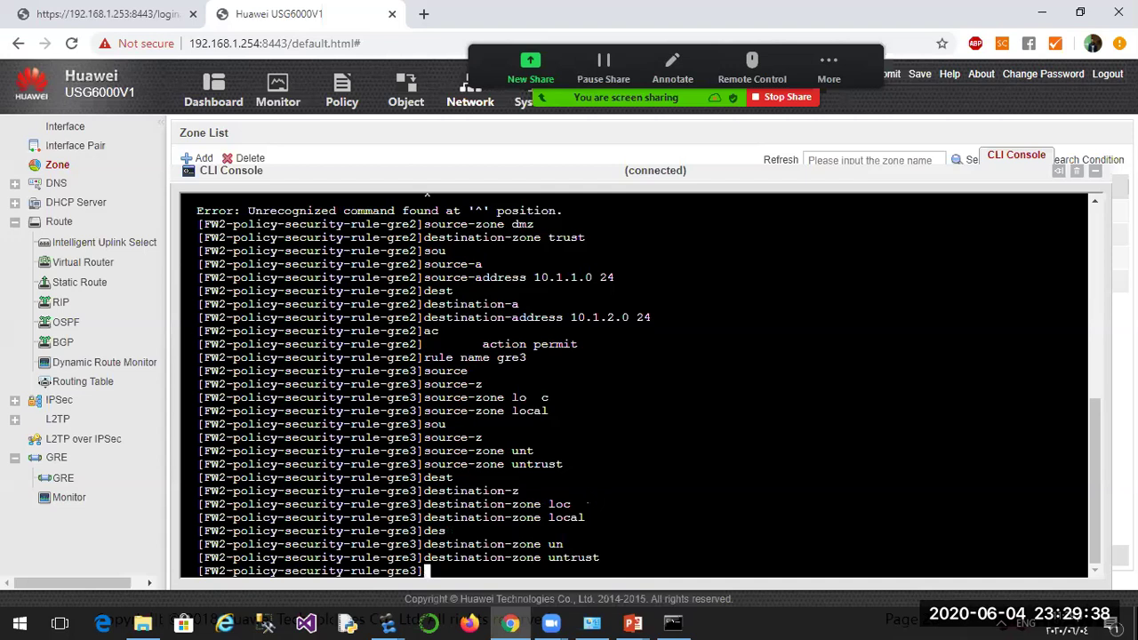
# Set rule gre3's action to permit.
pyautogui.write('action p')
pyautogui.press('Tab')
pyautogui.write('p')
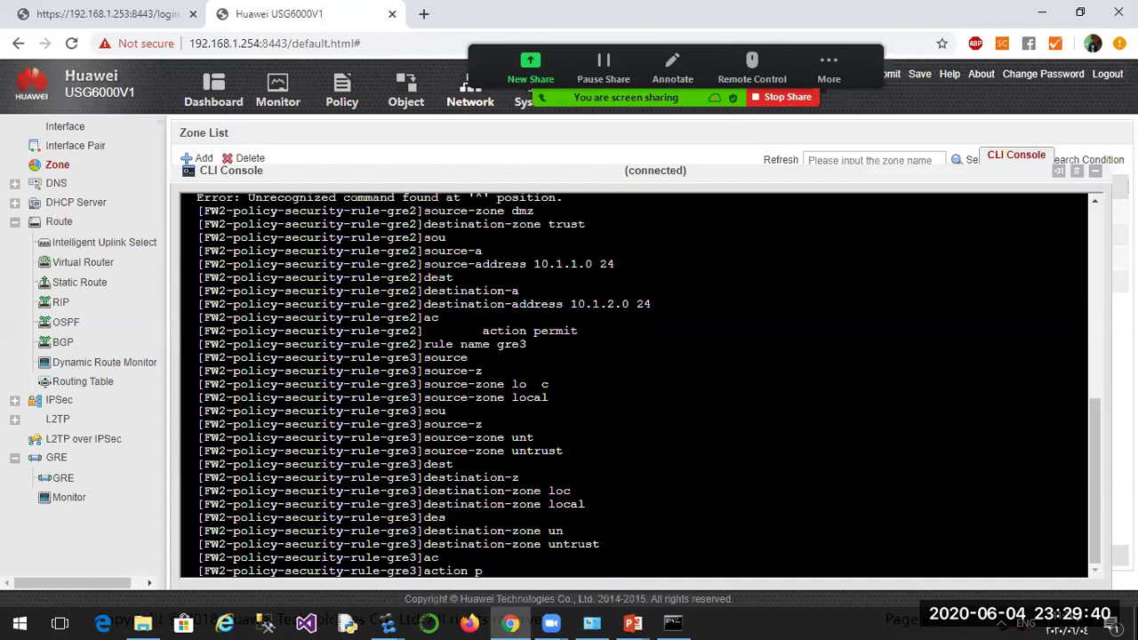
pyautogui.write('er')
pyautogui.press('Tab')
pyautogui.press('Return')
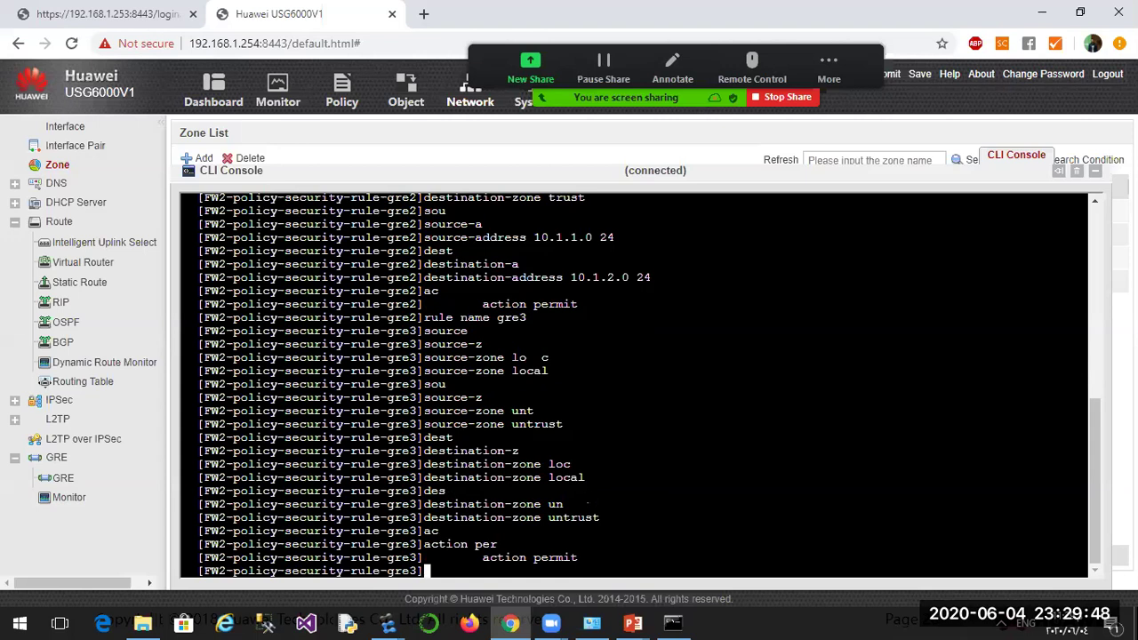
# Return to system view with 'sys' and run 'display security-policy all' on FW2.
pyautogui.hotkey('ctrl', 'z')
pyautogui.write('sys')
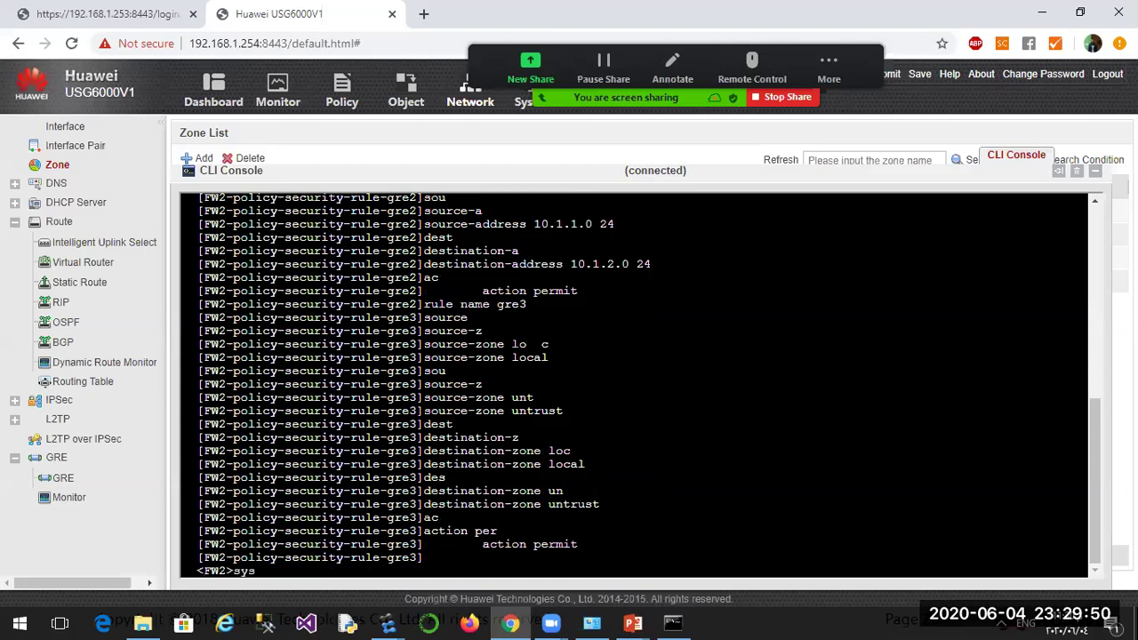
pyautogui.press('Return')
pyautogui.write('du')
pyautogui.press('BackSpace')
pyautogui.write('is se')
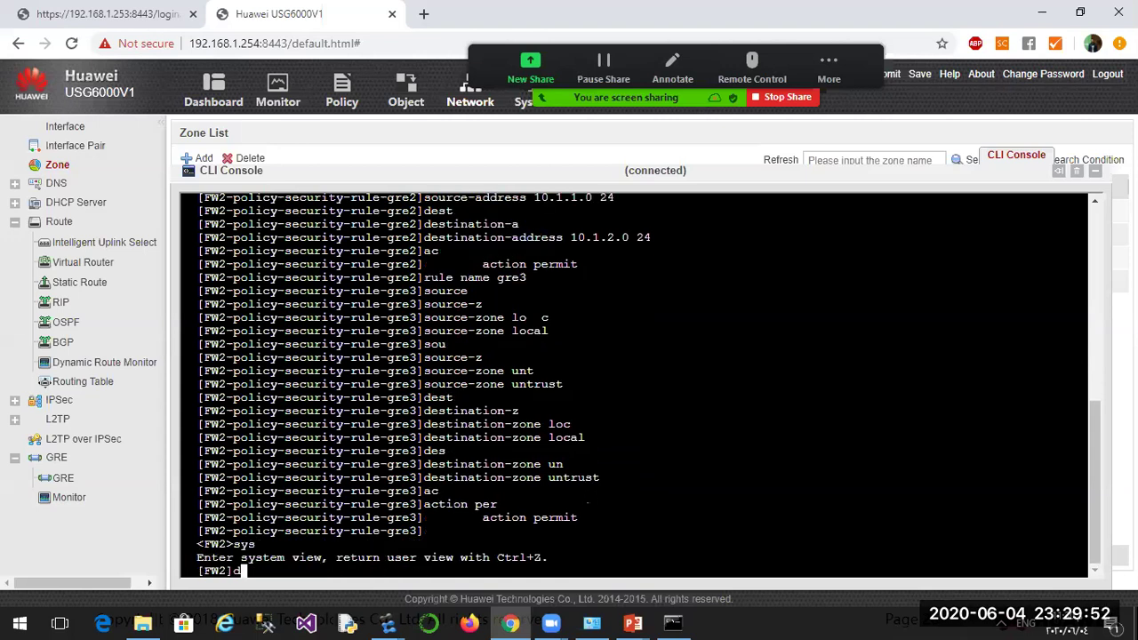
pyautogui.write('c')
pyautogui.press('Tab')
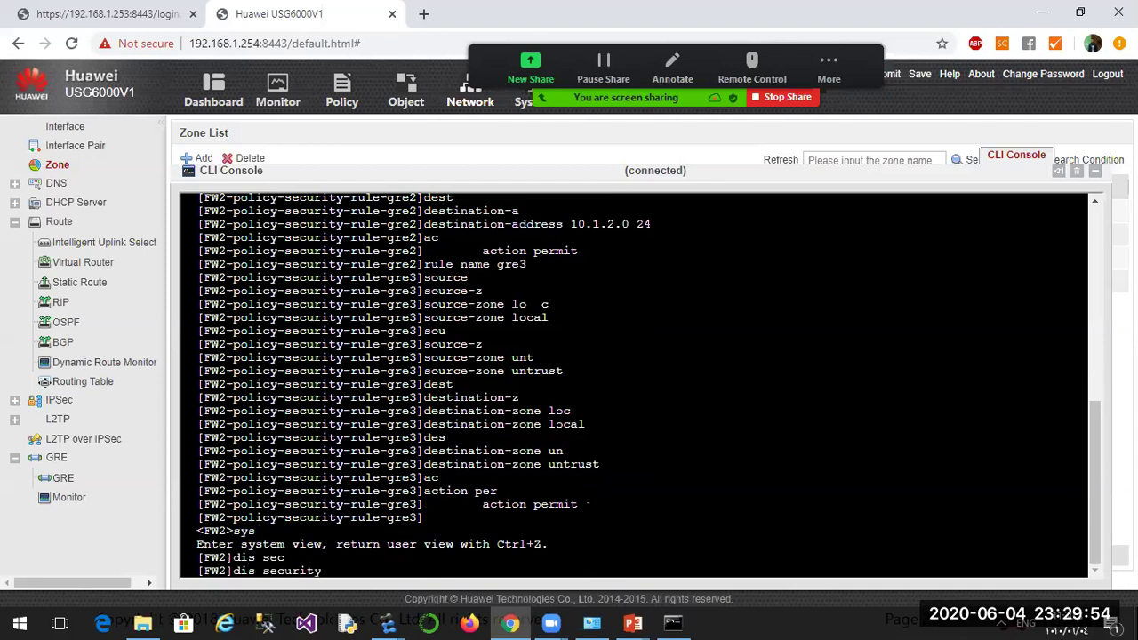
pyautogui.write('-p')
pyautogui.press('Tab')
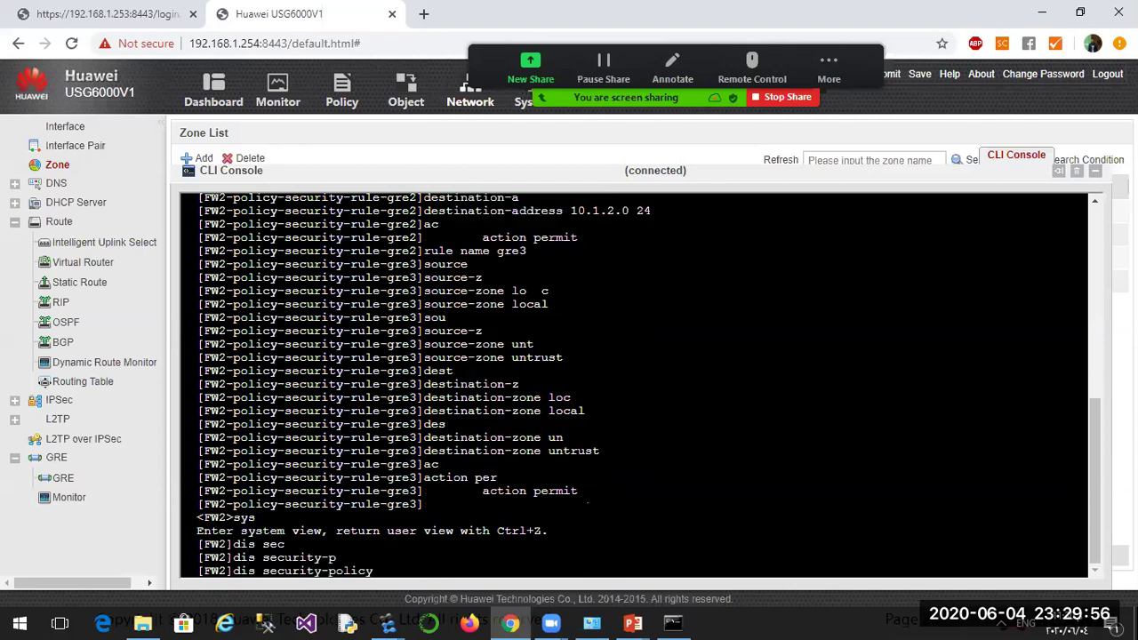
pyautogui.write('all')
pyautogui.press('Return')
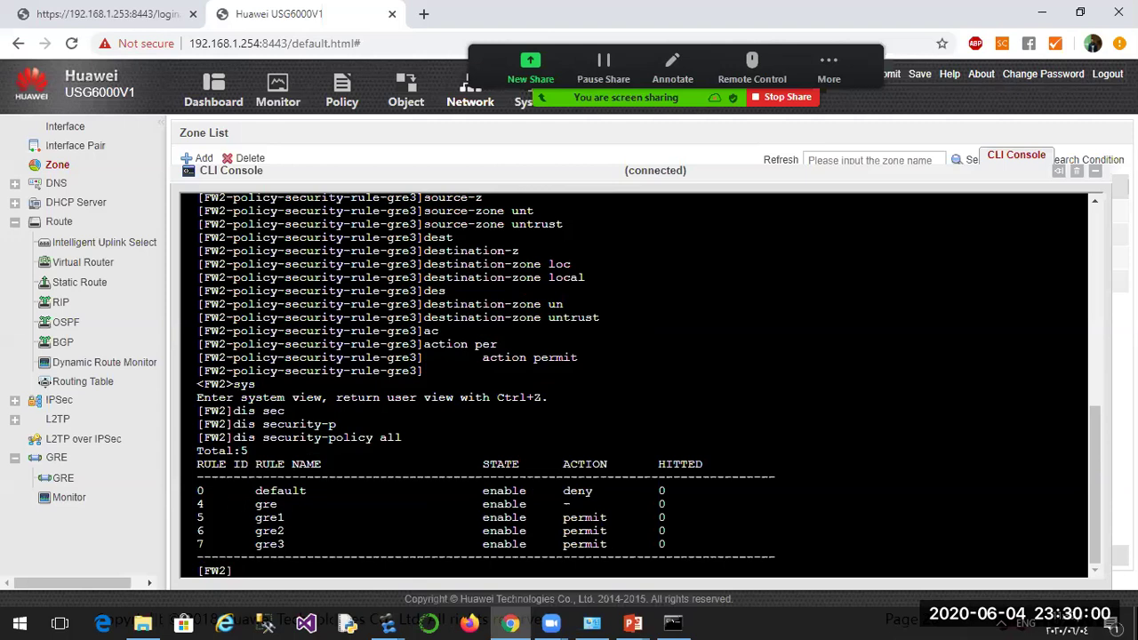
# Highlight the gre1, gre2 and gre3 rule rows showing enabled permit rules.
pyautogui.moveTo(255, 517); pyautogui.dragTo(277, 517)
pyautogui.click(257, 531)
pyautogui.moveTo(257, 531); pyautogui.dragTo(289, 552)
pyautogui.click(289, 546)
# Show FW2's routing table with 'display ip routing-table' and highlight the existing entries.
pyautogui.write('dis ipr ou')
pyautogui.press('Tab')
pyautogui.press('Return')
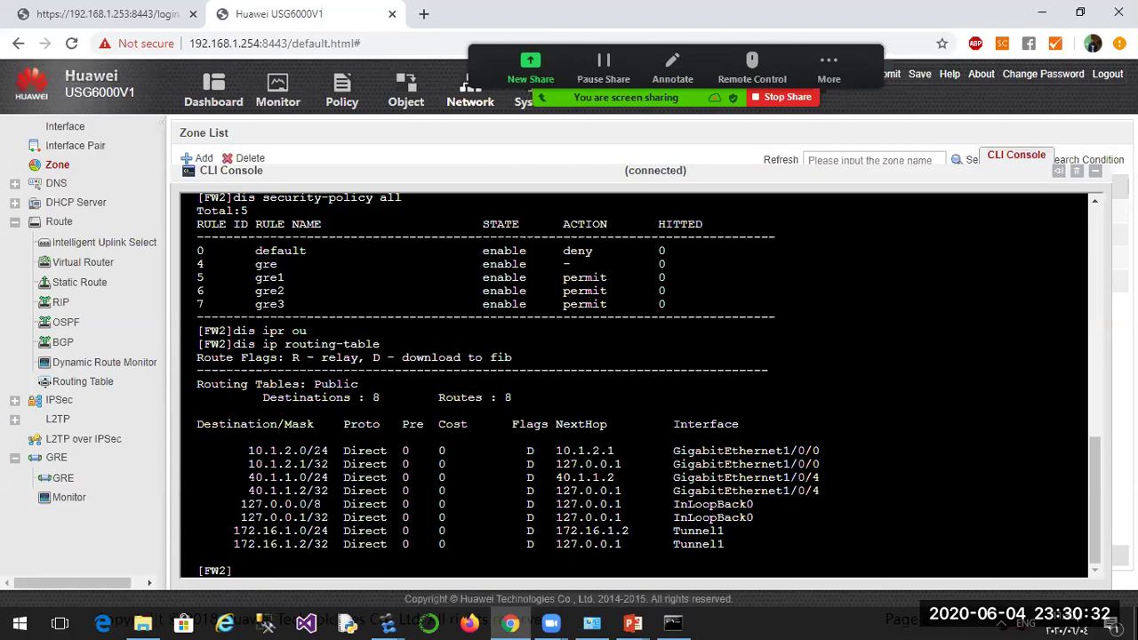
pyautogui.moveTo(242, 451); pyautogui.dragTo(335, 536)
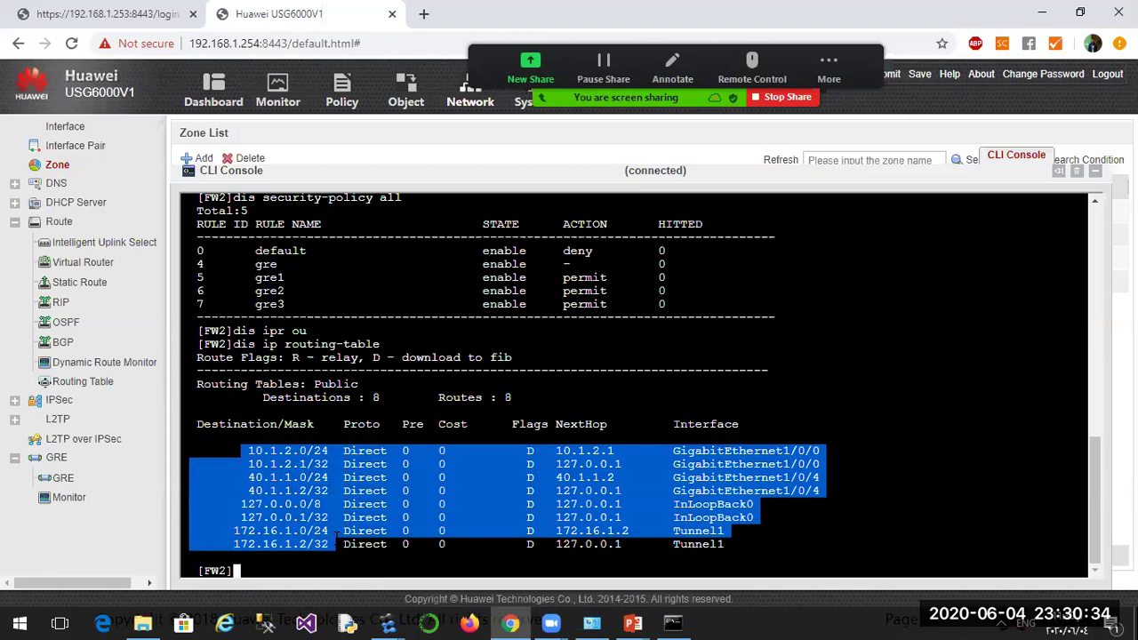
pyautogui.click(264, 573)
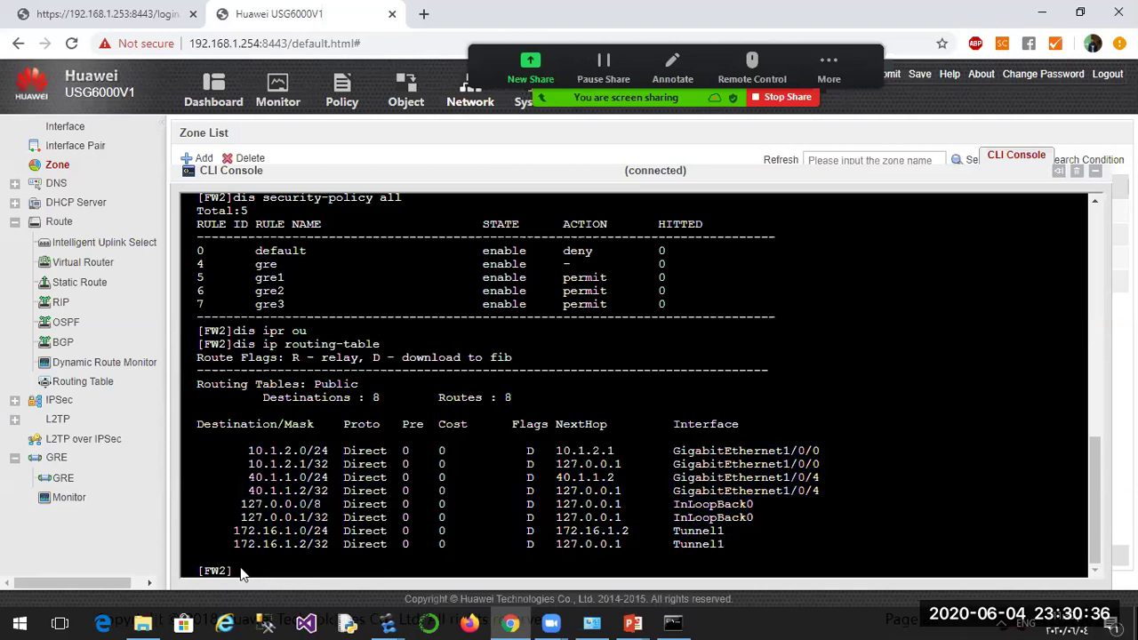
# Add the static route 'ip route-static 10.1.1.0 24 Tunnel 1'.
pyautogui.write('ip rout')
pyautogui.press('Tab')
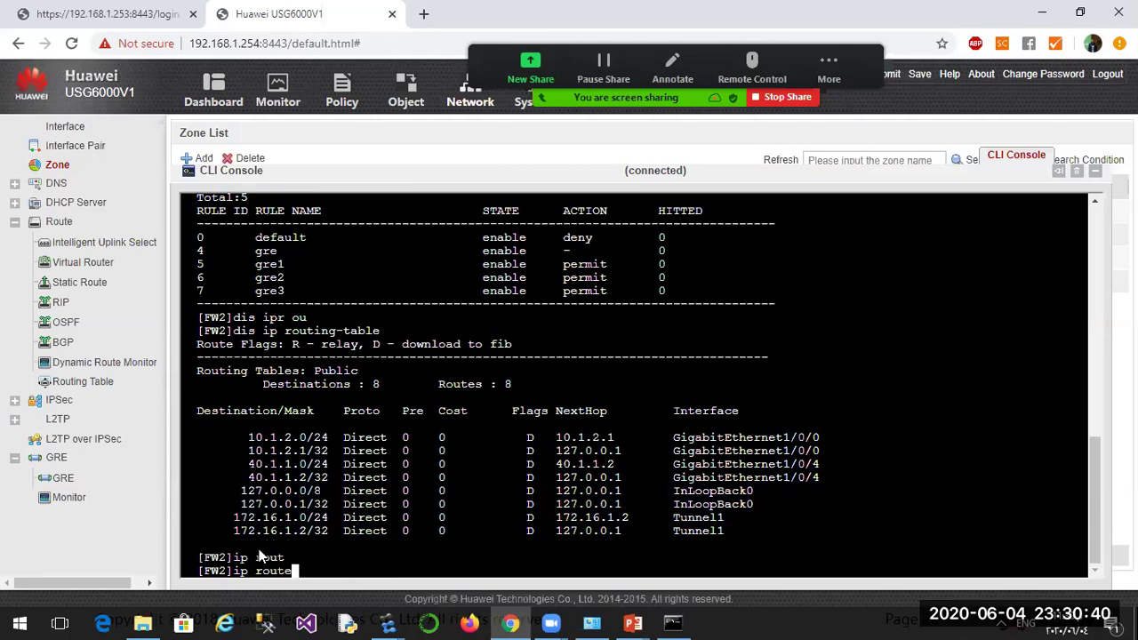
pyautogui.write('-')
pyautogui.press('Tab')
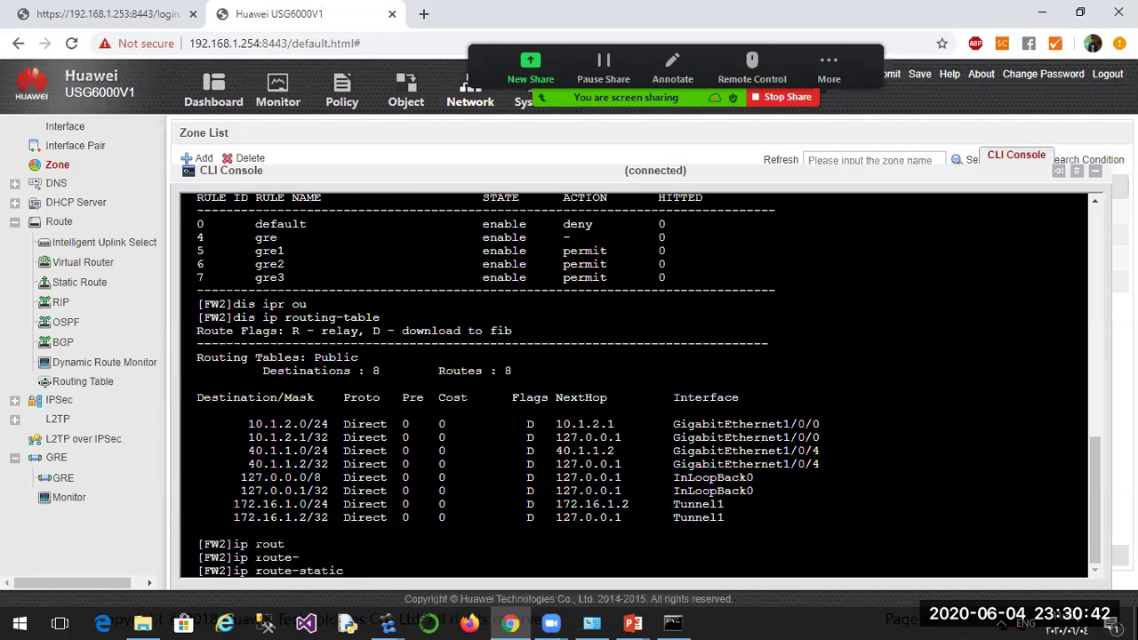
pyautogui.write('10.1.1.0 24 t')
pyautogui.press('Tab')
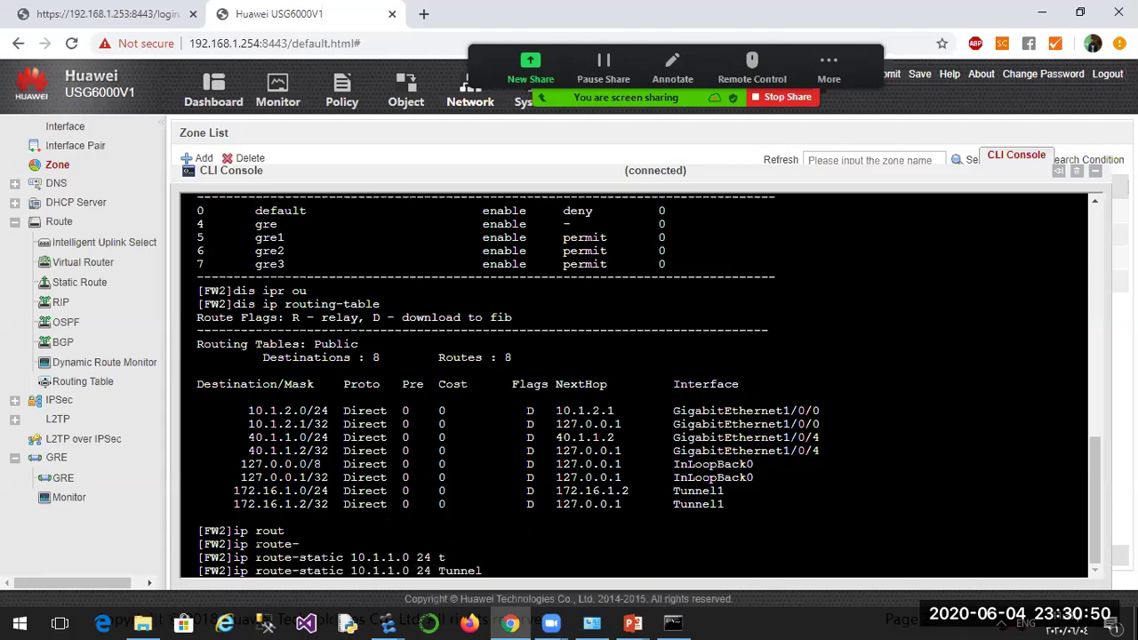
pyautogui.write('1')
pyautogui.press('Return')
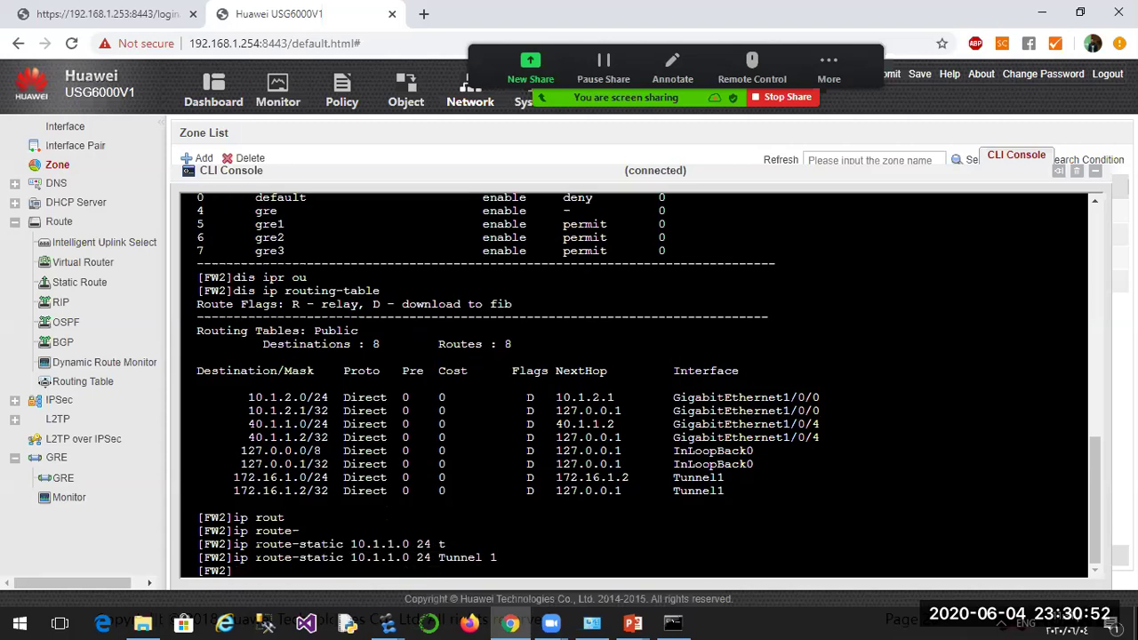
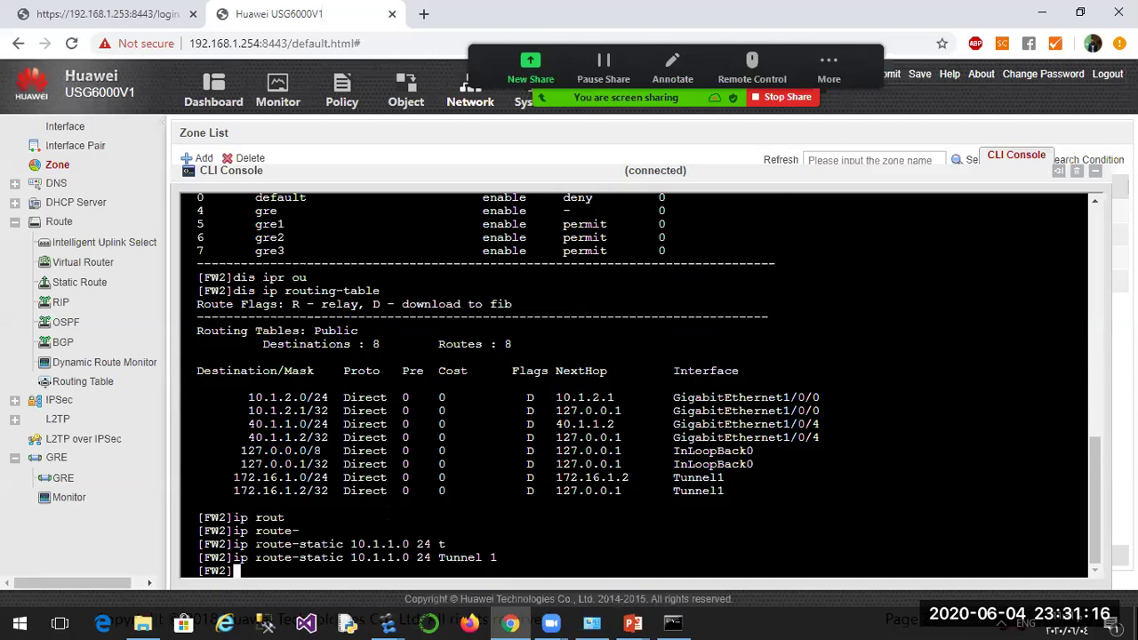
# Save FW2's configuration from the CLI with 'save', confirming with y.
pyautogui.hotkey('ctrl', 'z')
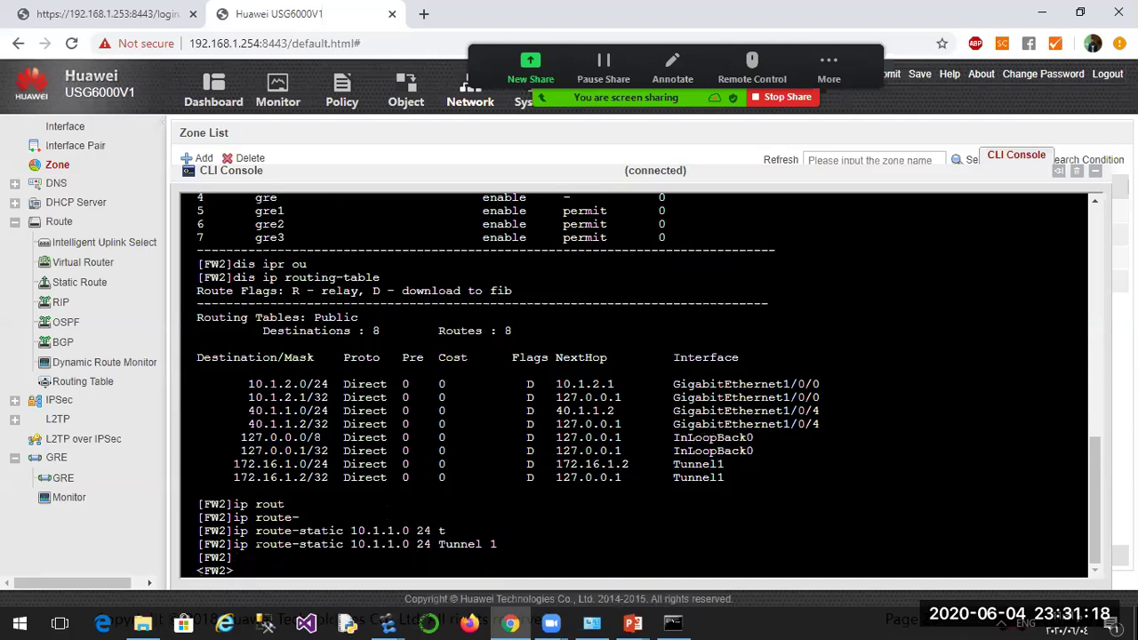
pyautogui.write('sa')
pyautogui.press('Return')
pyautogui.write('y')
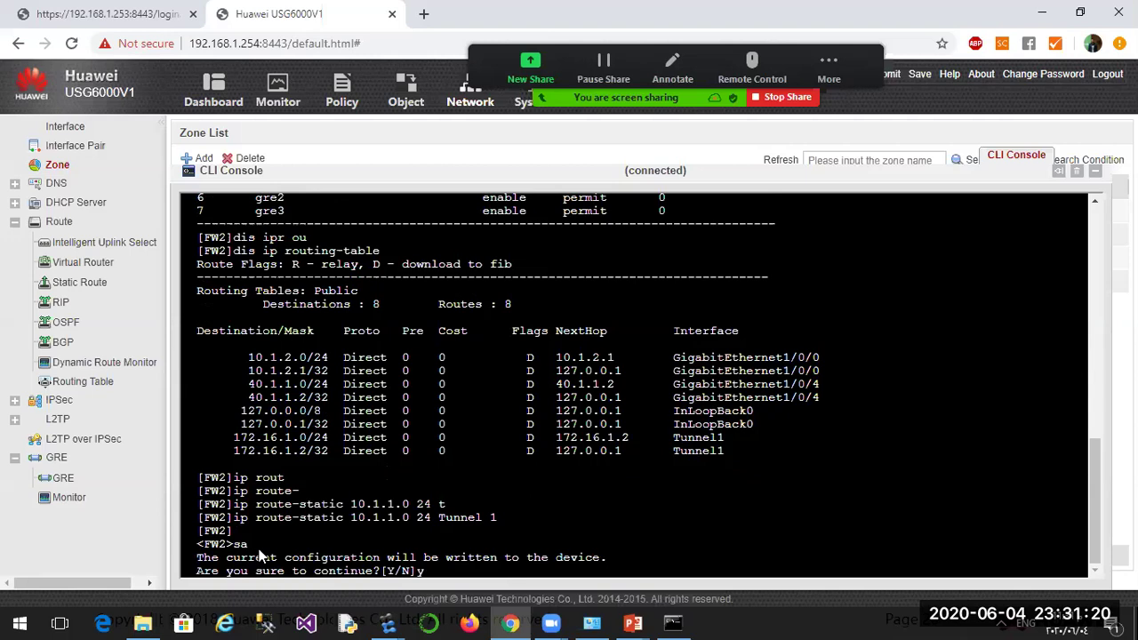
pyautogui.press('Return')
# Log into FW1's web UI with the administrator user name and password.
pyautogui.click(107, 14)
pyautogui.click(529, 368)
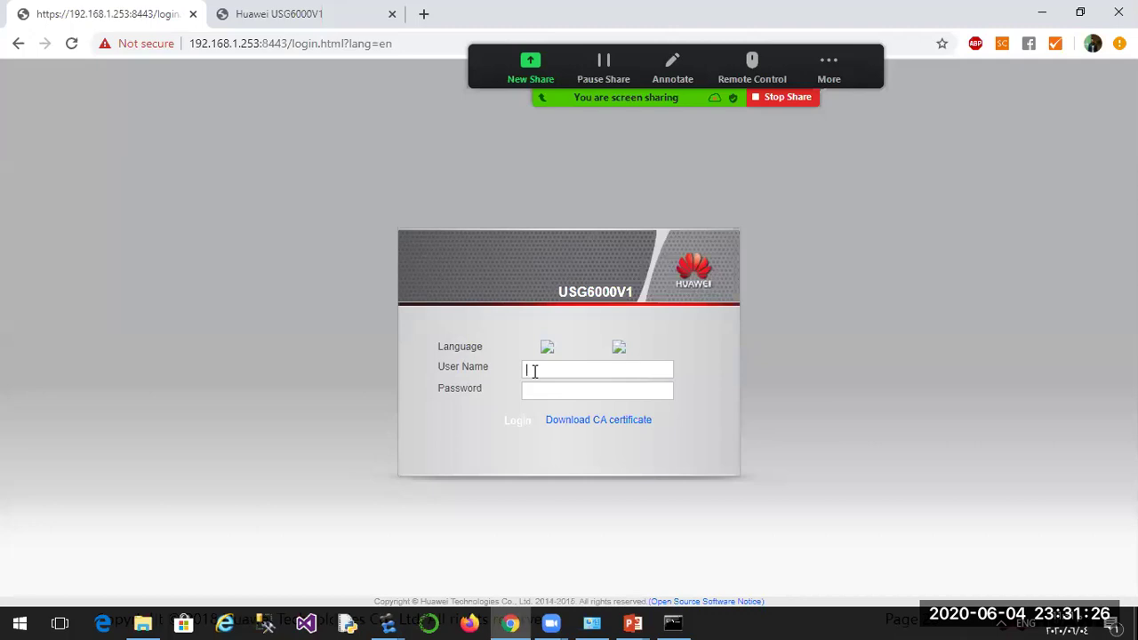
pyautogui.write('admin')
pyautogui.press('Tab')
pyautogui.write('Admin@1234')
pyautogui.click(519, 424)
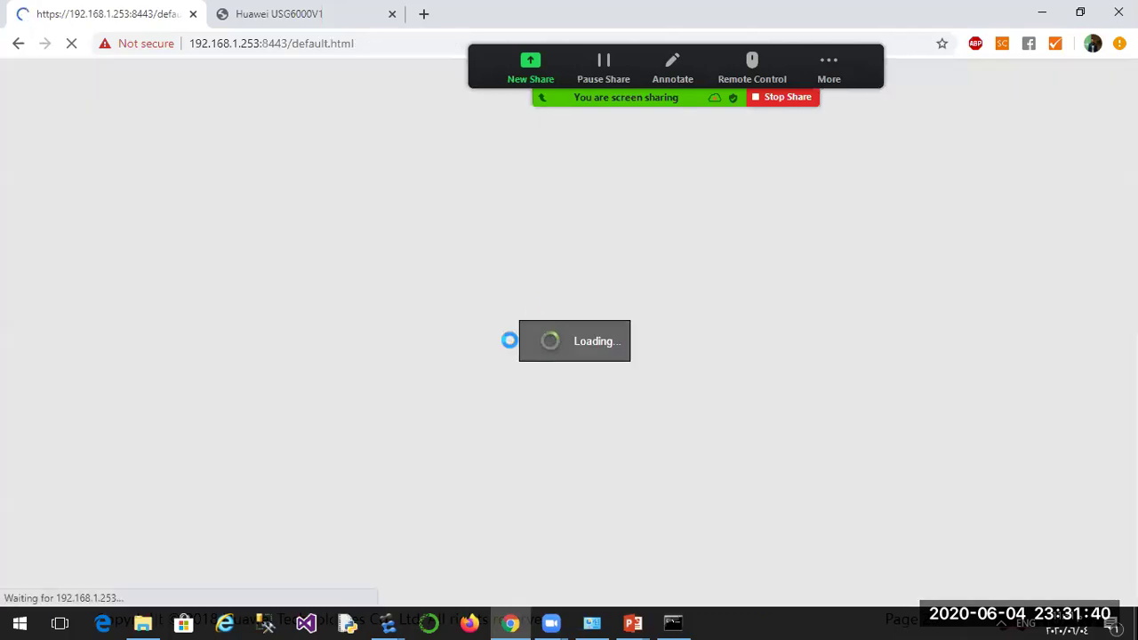
# Reload FW1's management page and save its current configuration, confirming the prompt.
pyautogui.click(70, 45)
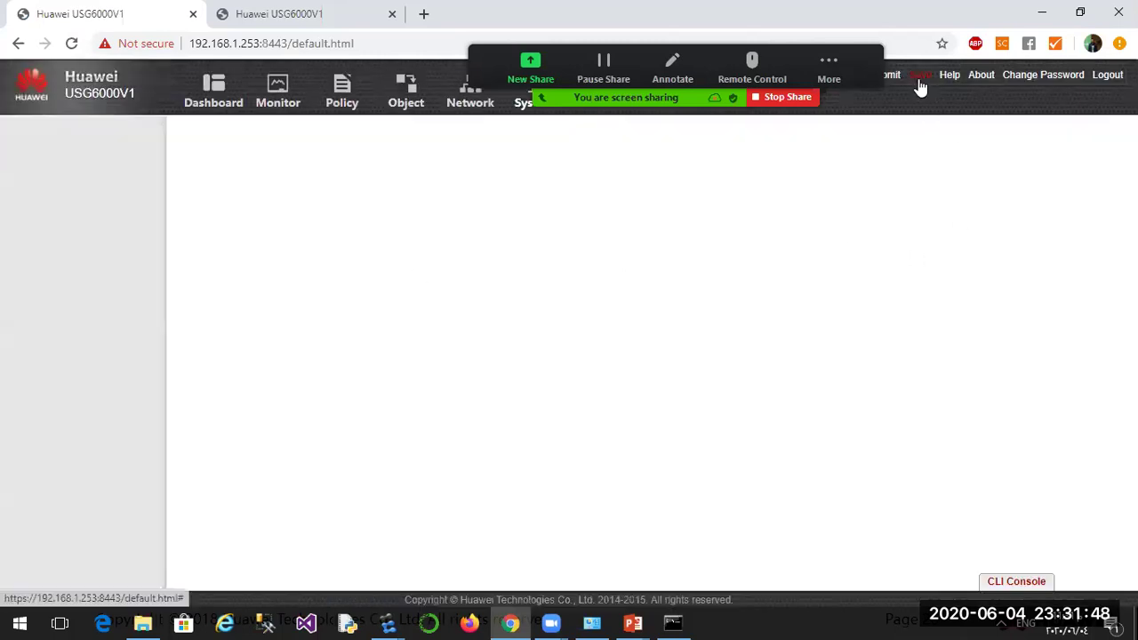
pyautogui.click(921, 80)
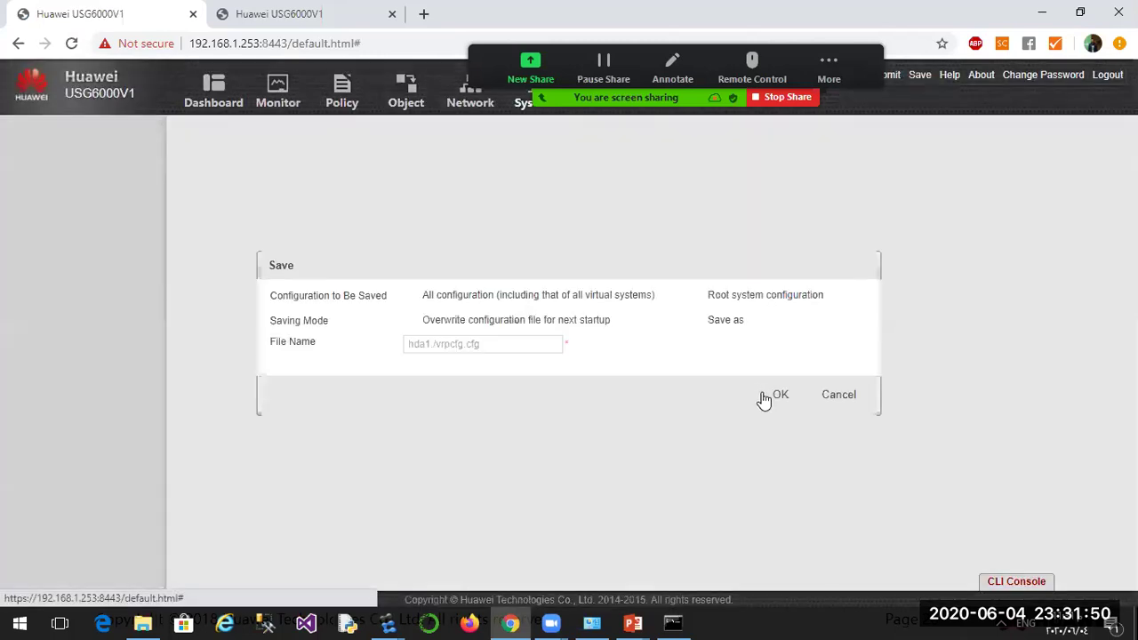
pyautogui.click(765, 397)
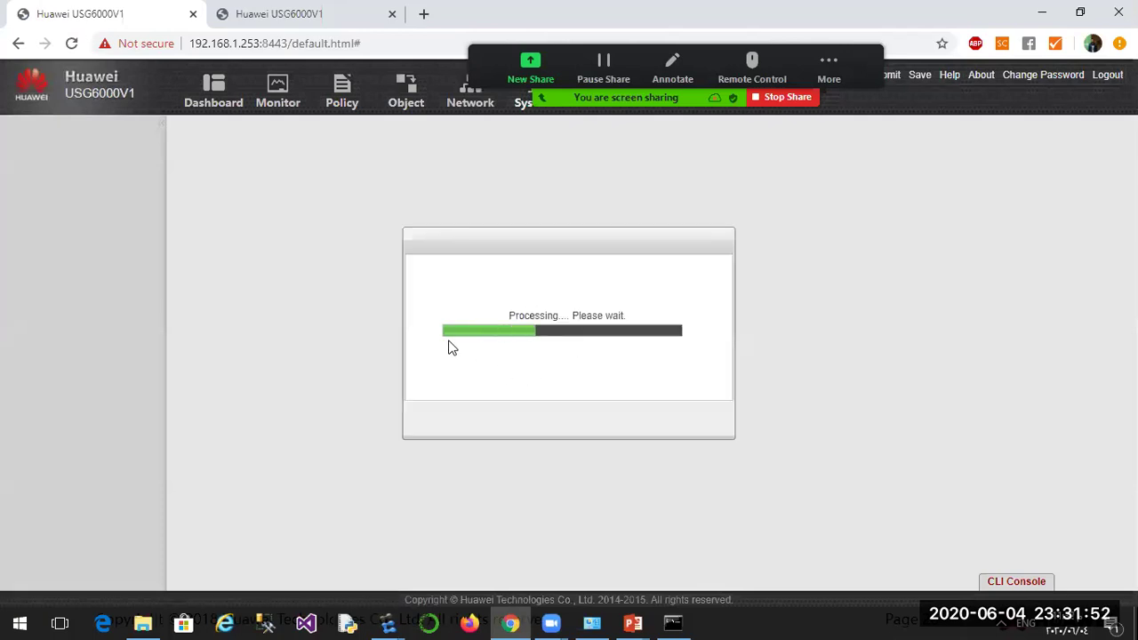
pyautogui.click(706, 422)
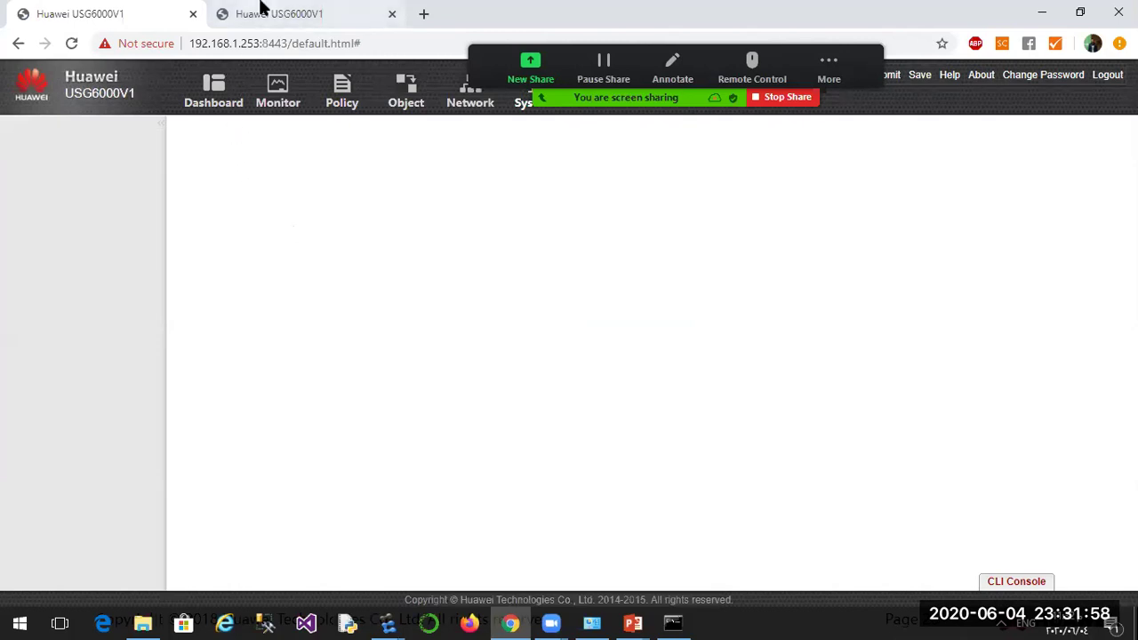
pyautogui.hotkey('ctrl', 'Tab')
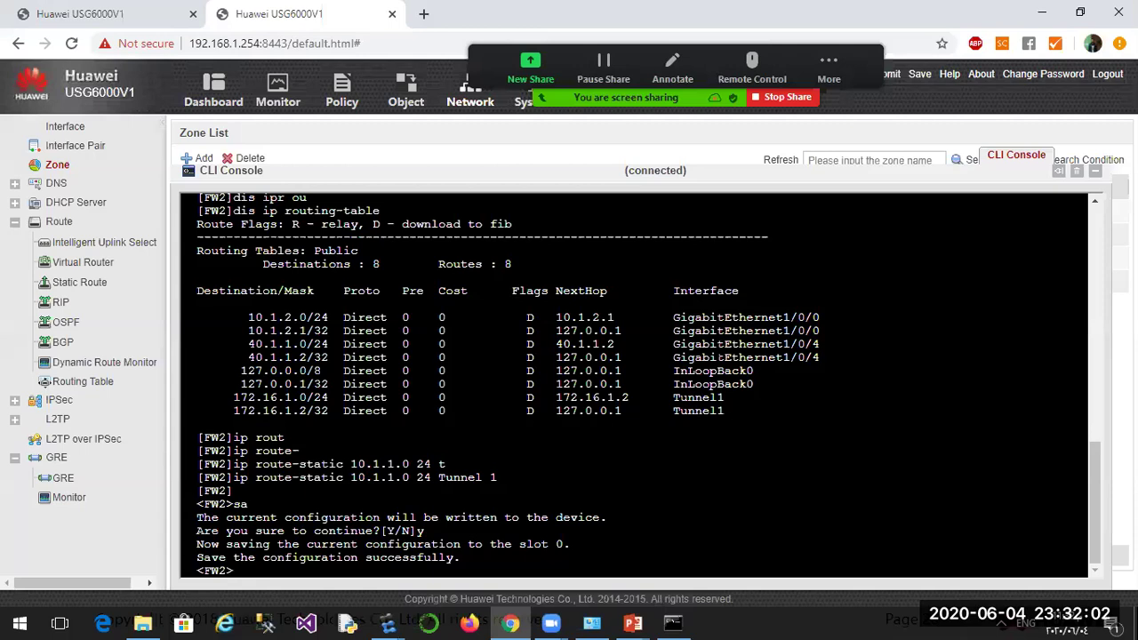
# In the eNSP topology, view PC1's basic IP configuration (10.1.1.10, gateway 10.1.1.1).
pyautogui.click(388, 623)
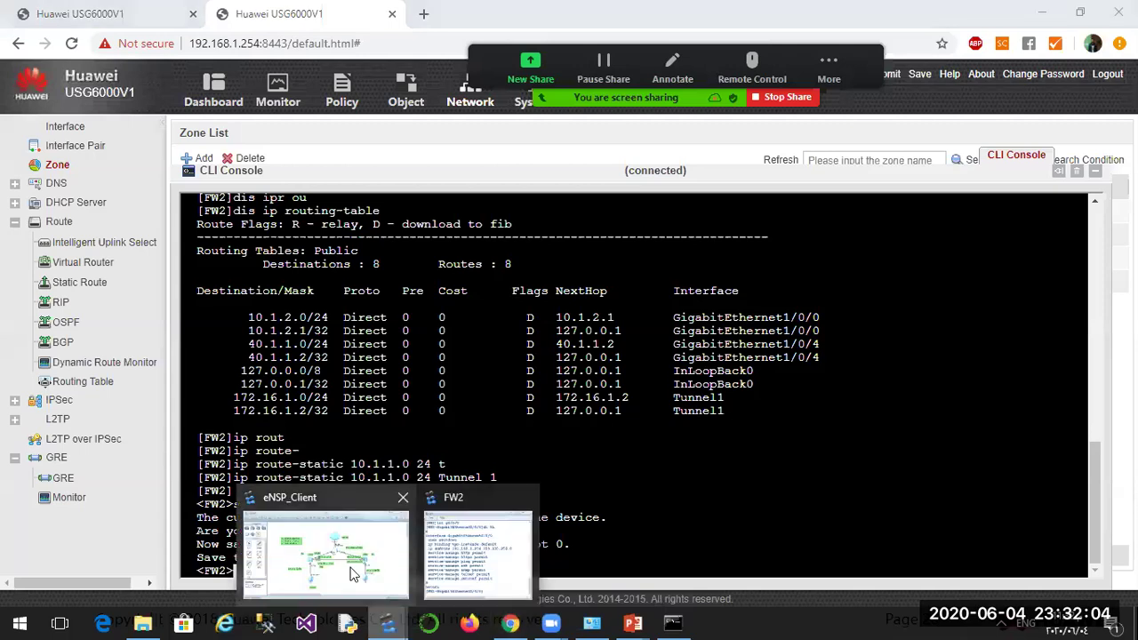
pyautogui.click(353, 574)
pyautogui.click(469, 473)
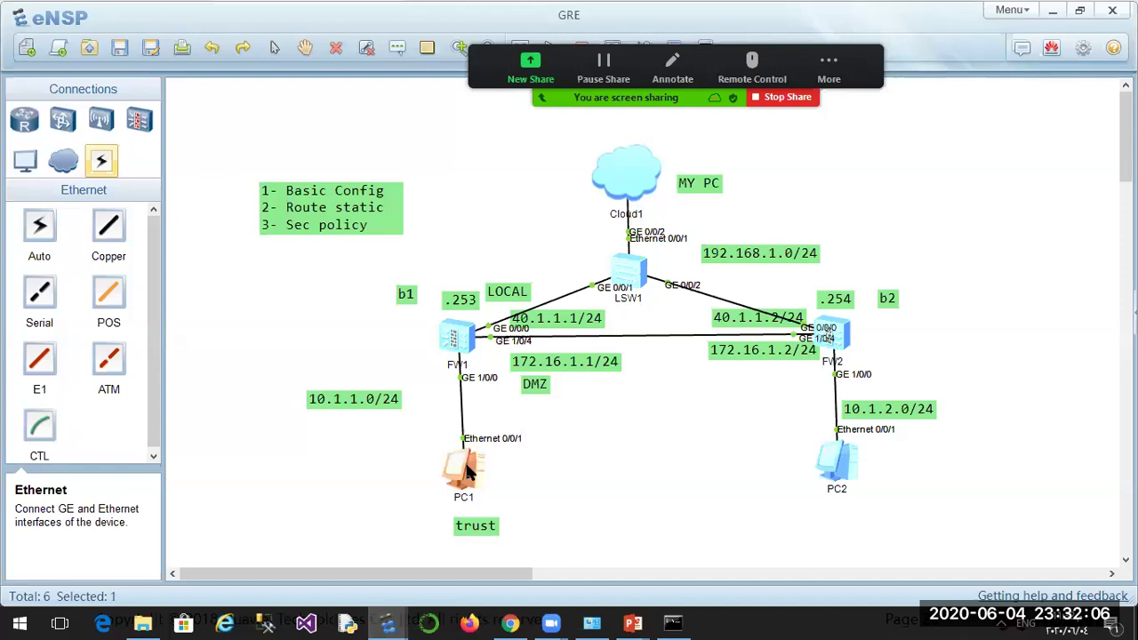
pyautogui.doubleClick(469, 473)
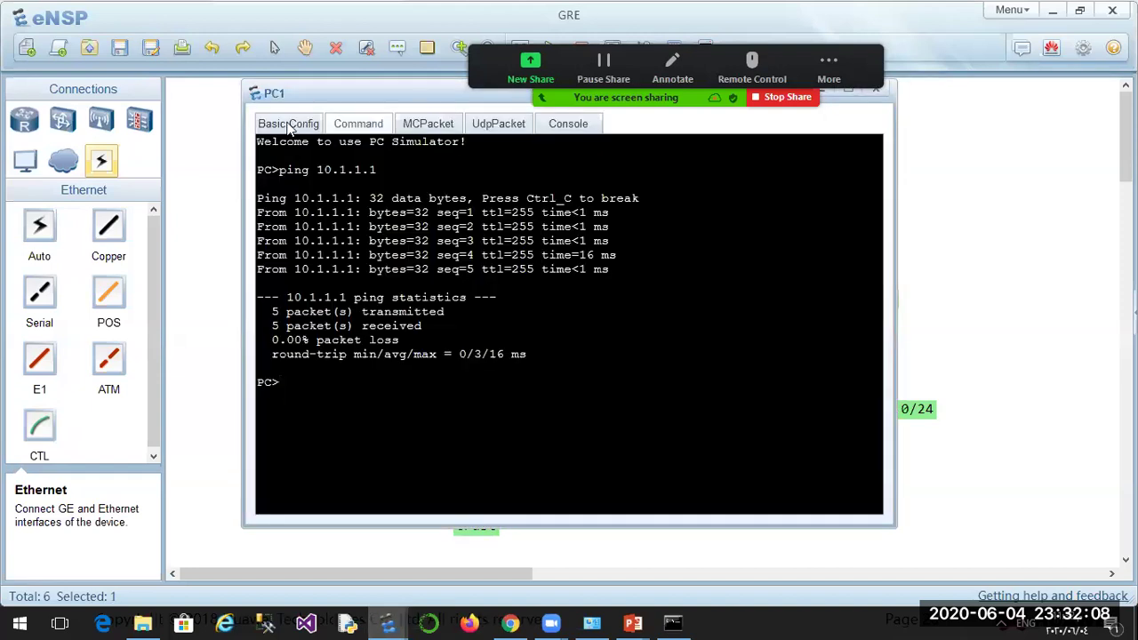
pyautogui.click(289, 123)
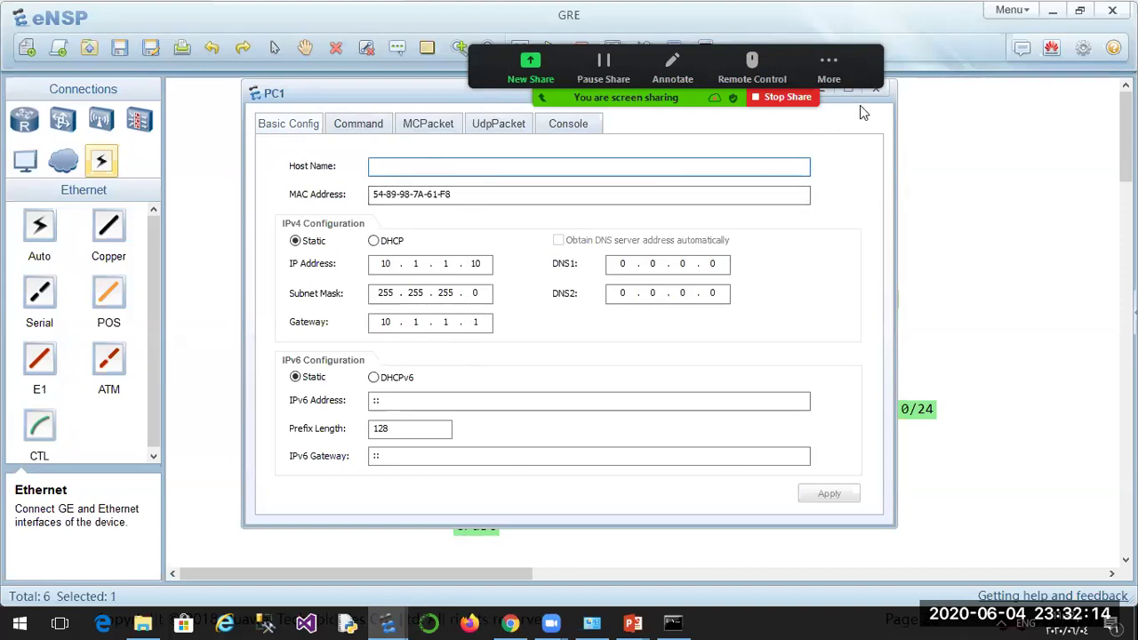
# Check PC2's basic config (10.1.2.10/24, gateway 10.1.2.1), then reopen PC1's window.
pyautogui.click(552, 623)
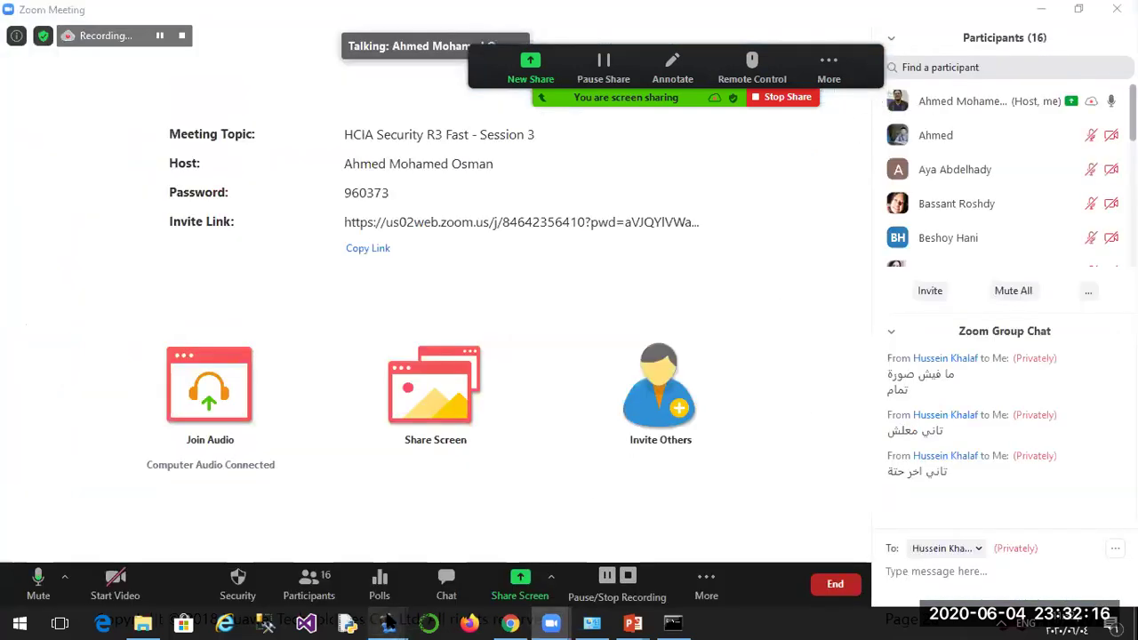
pyautogui.moveTo(388, 622)
pyautogui.click(290, 545)
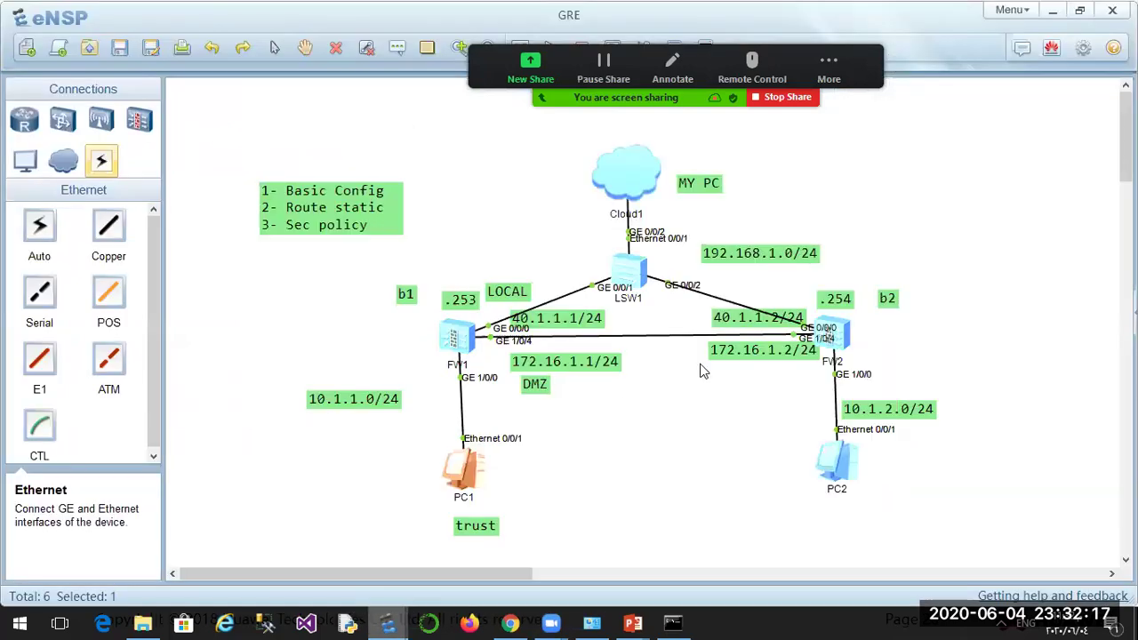
pyautogui.doubleClick(822, 460)
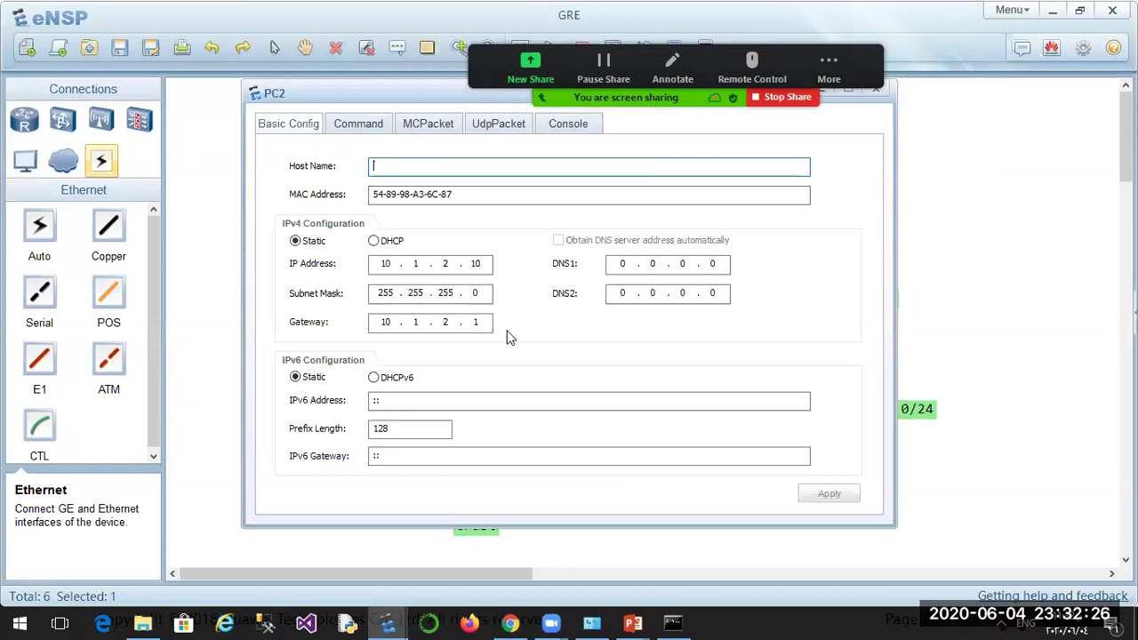
pyautogui.click(971, 288)
pyautogui.doubleClick(457, 467)
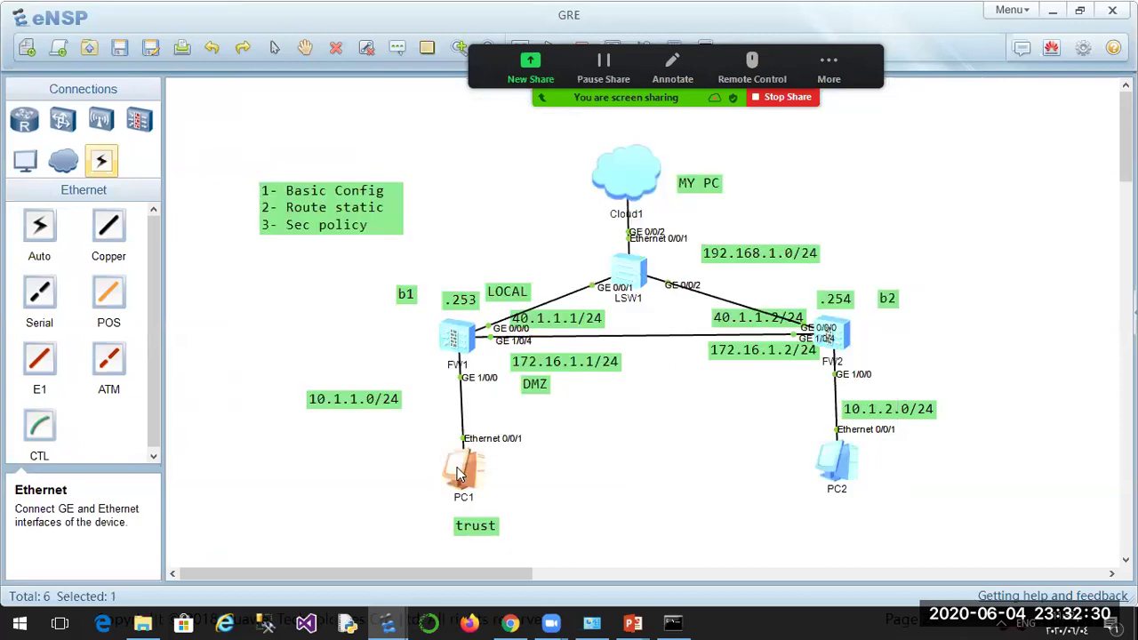
# From PC1's command terminal, ping 10.1.2.10 twice, the second run with 0.00% loss.
pyautogui.click(365, 124)
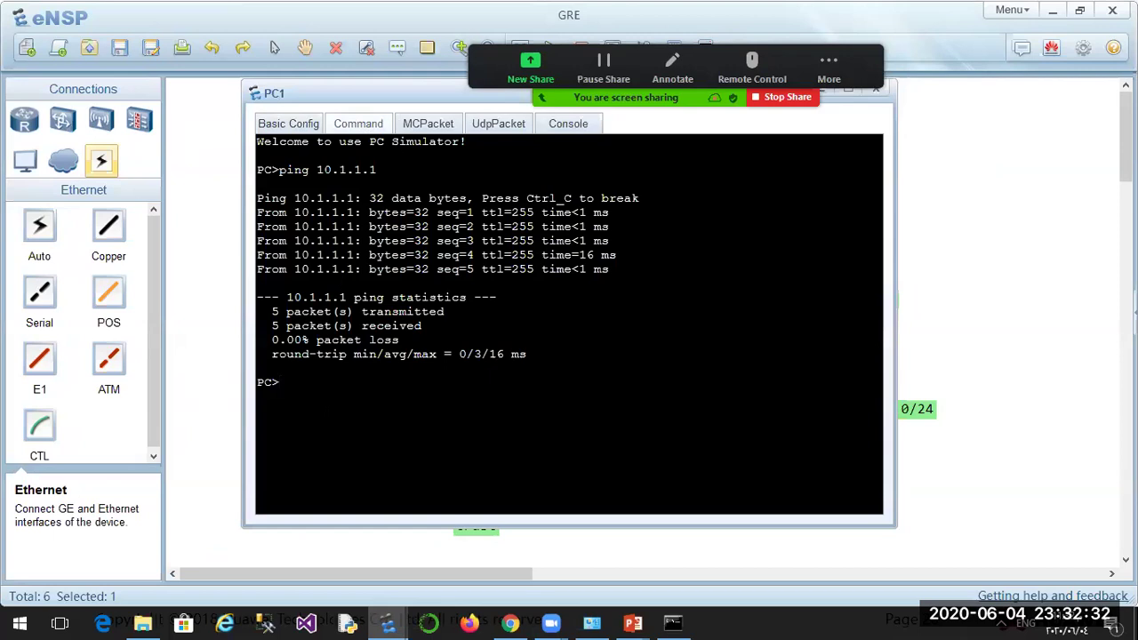
pyautogui.write('ping 10.1.1.1')
pyautogui.press('BackSpace')
pyautogui.press('BackSpace')
pyautogui.write('2.10')
pyautogui.press('Return')
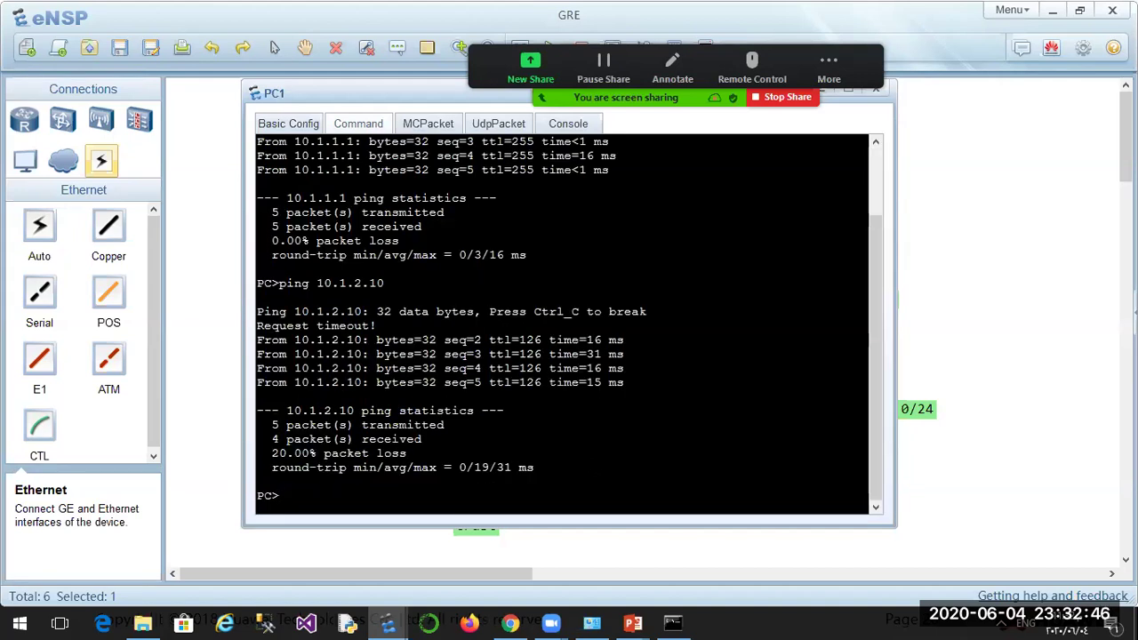
pyautogui.press('Up')
pyautogui.press('Return')
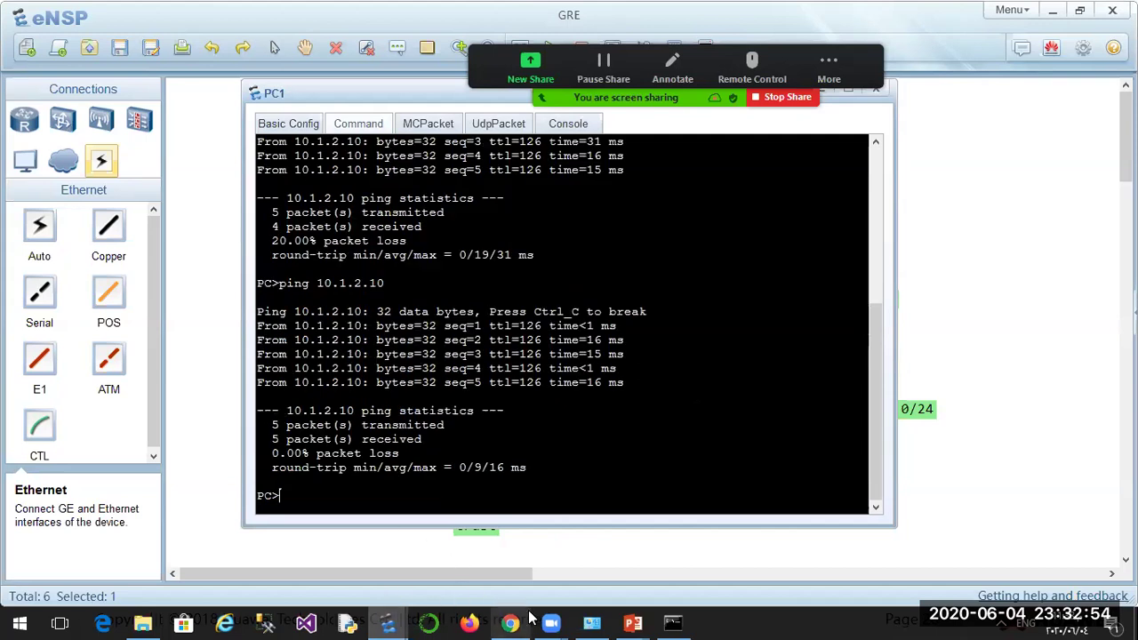
# On FW2, open GRE Monitor and read the counters: 10 packets received, 9 transmitted.
pyautogui.moveTo(516, 620)
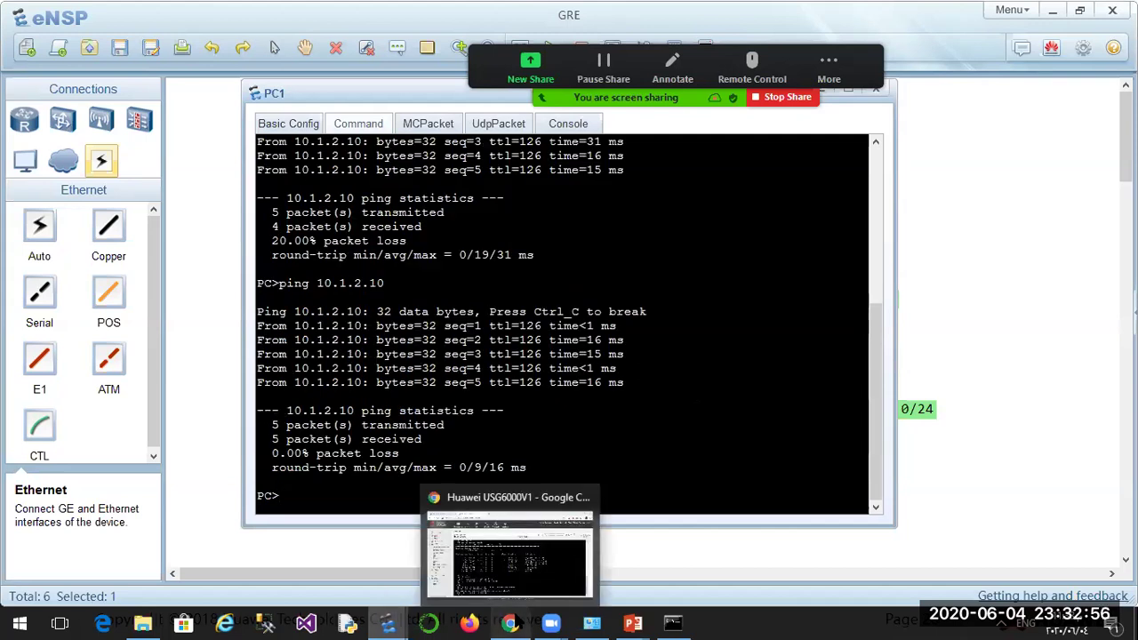
pyautogui.click(510, 623)
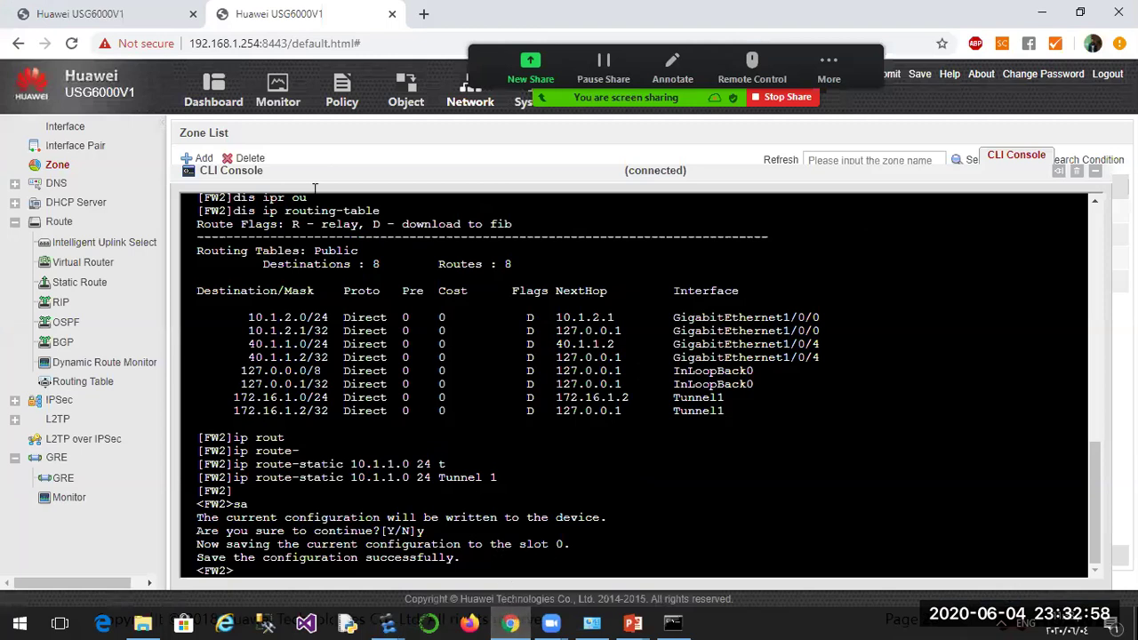
pyautogui.click(106, 11)
pyautogui.click(298, 11)
pyautogui.click(54, 498)
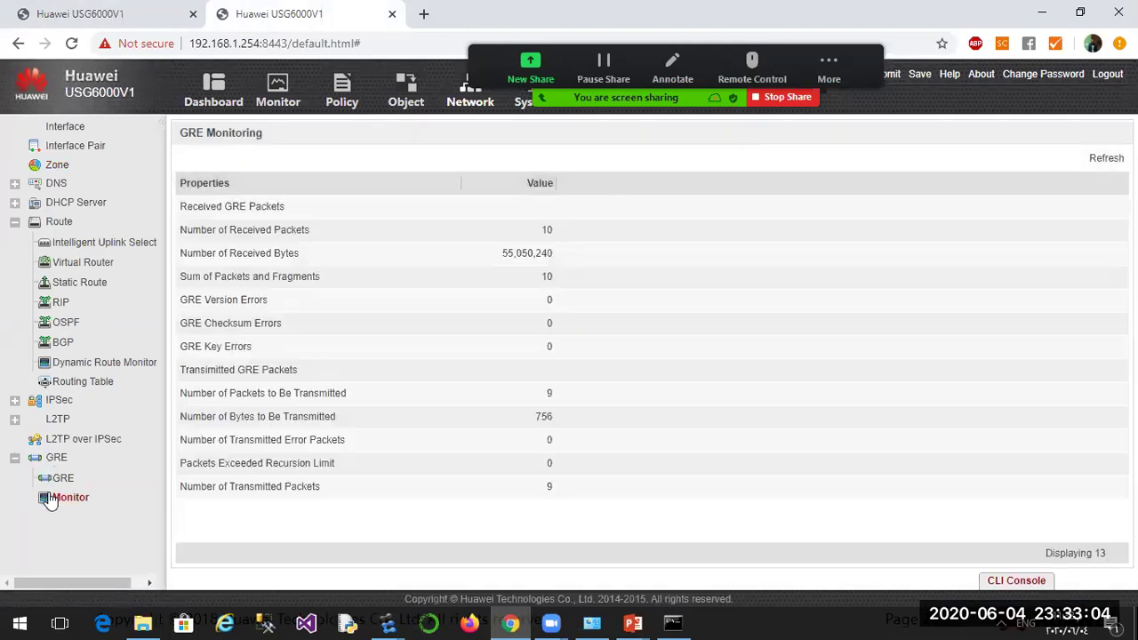
pyautogui.doubleClick(534, 254)
pyautogui.doubleClick(547, 230)
pyautogui.doubleClick(534, 253)
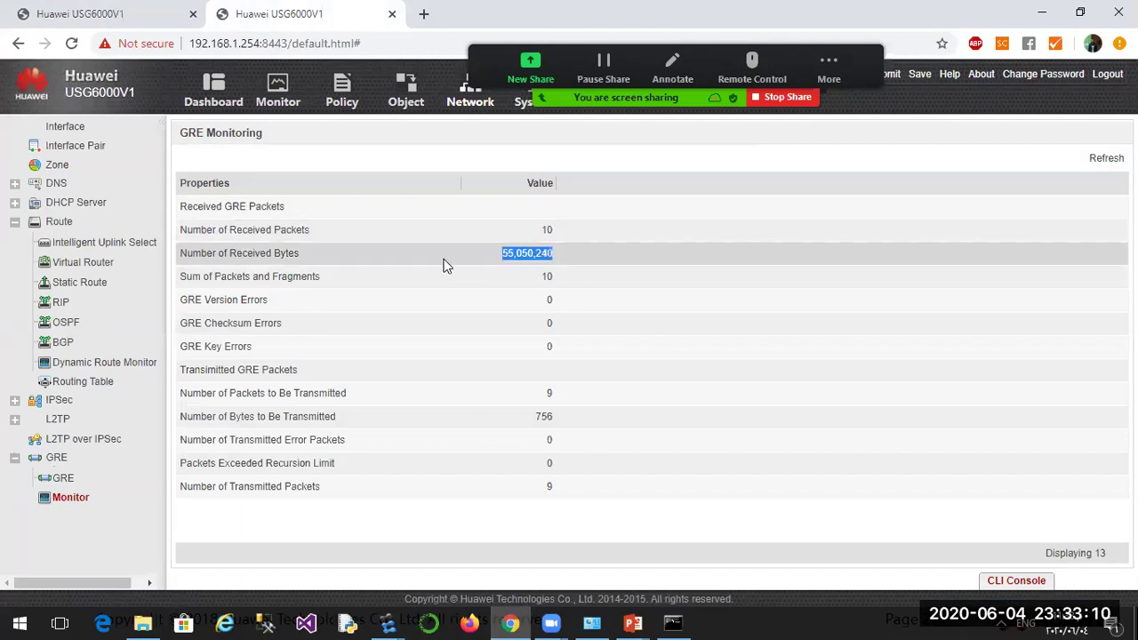
pyautogui.doubleClick(536, 424)
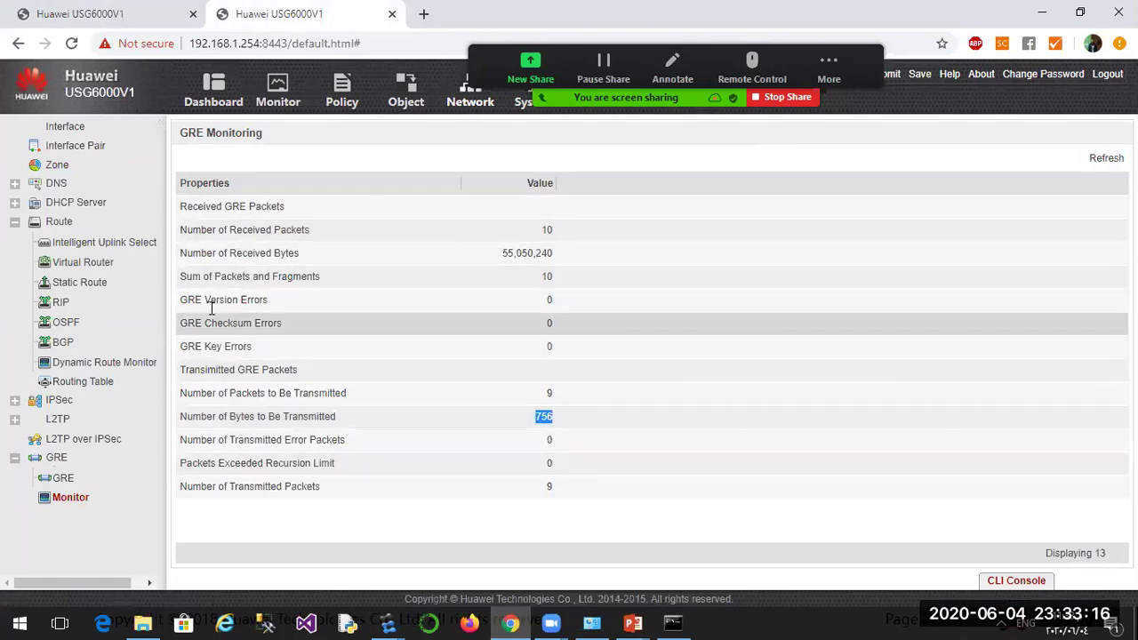
# Confirm Tunnel1 is Up/UP in the GRE list, then return to GRE Monitor.
pyautogui.click(58, 480)
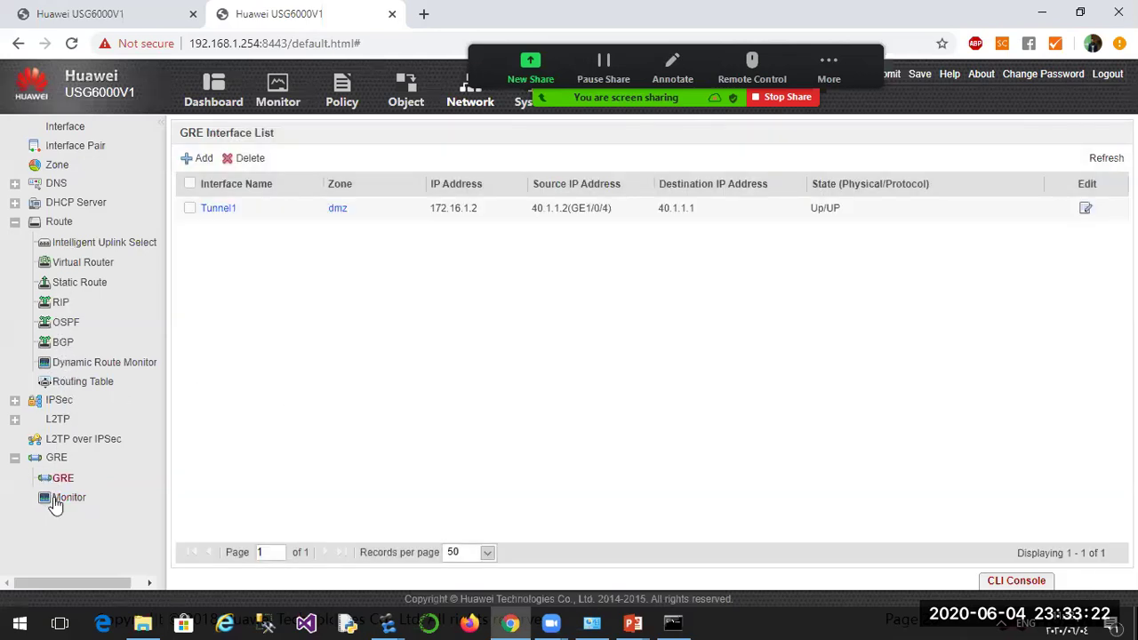
pyautogui.click(55, 500)
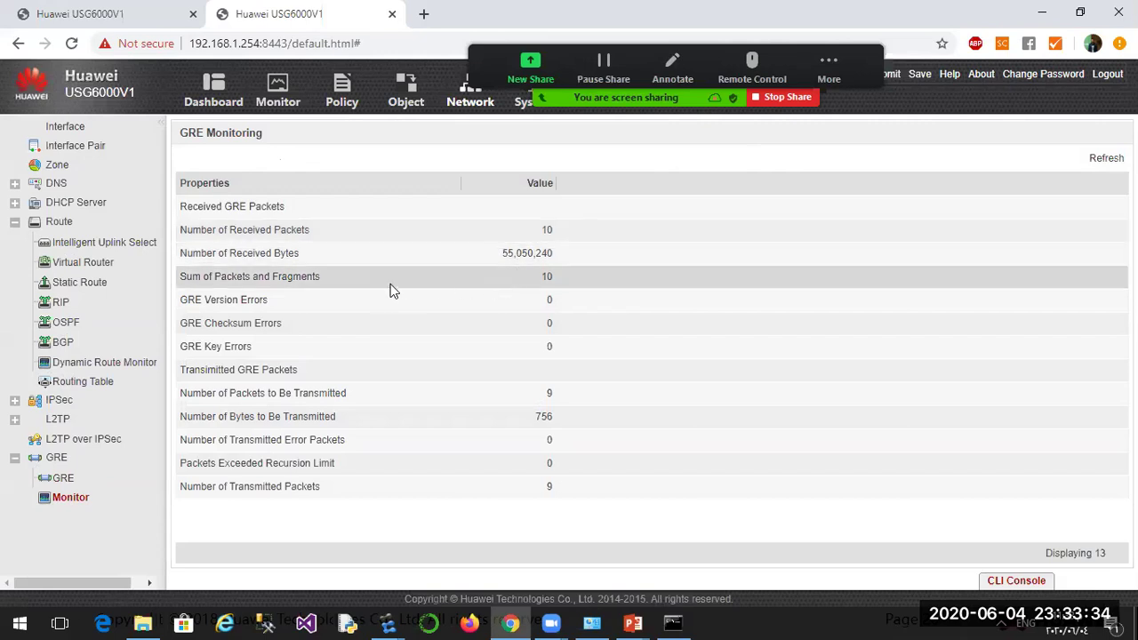
pyautogui.click(782, 99)
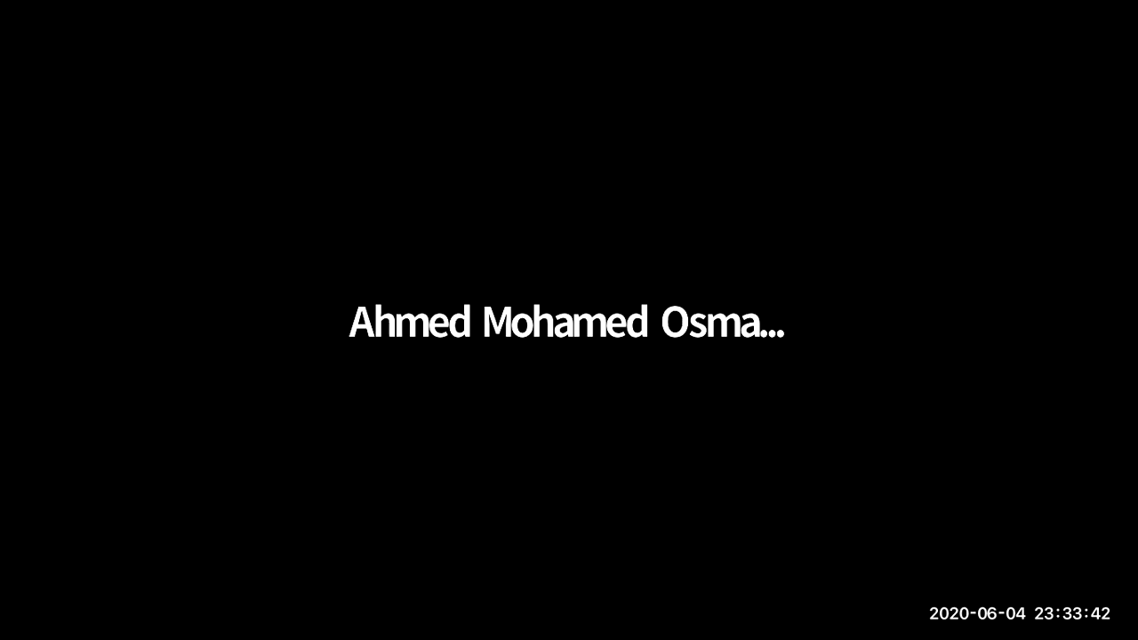